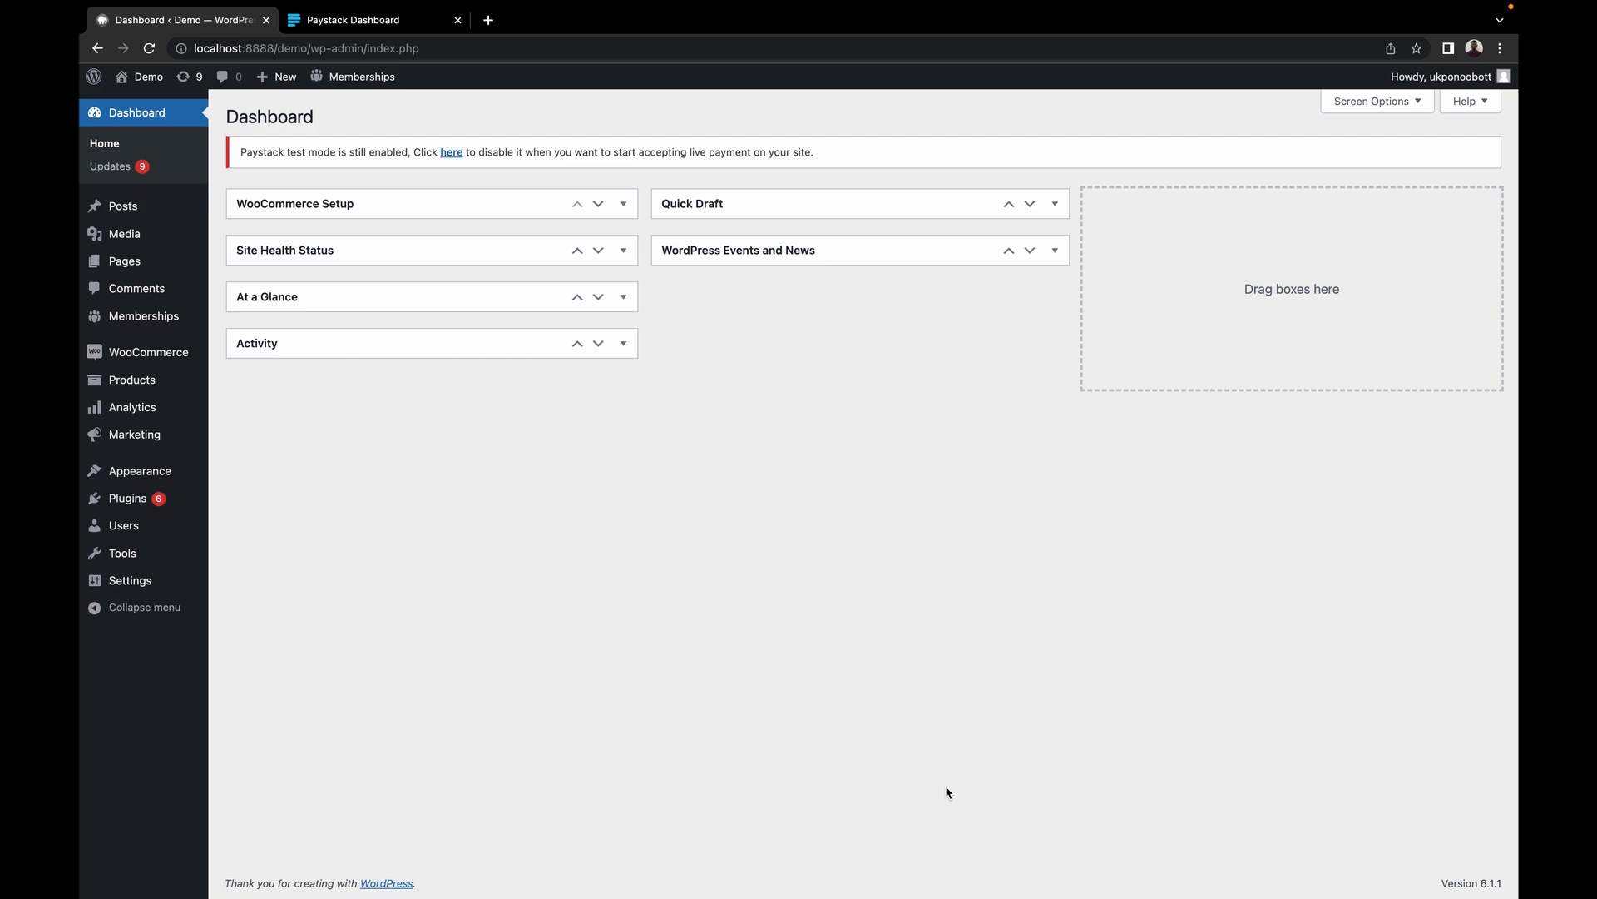
# Search the plugin directory for 'the events calendar', then install and activate The Events Calendar.
pyautogui.moveTo(121, 508)
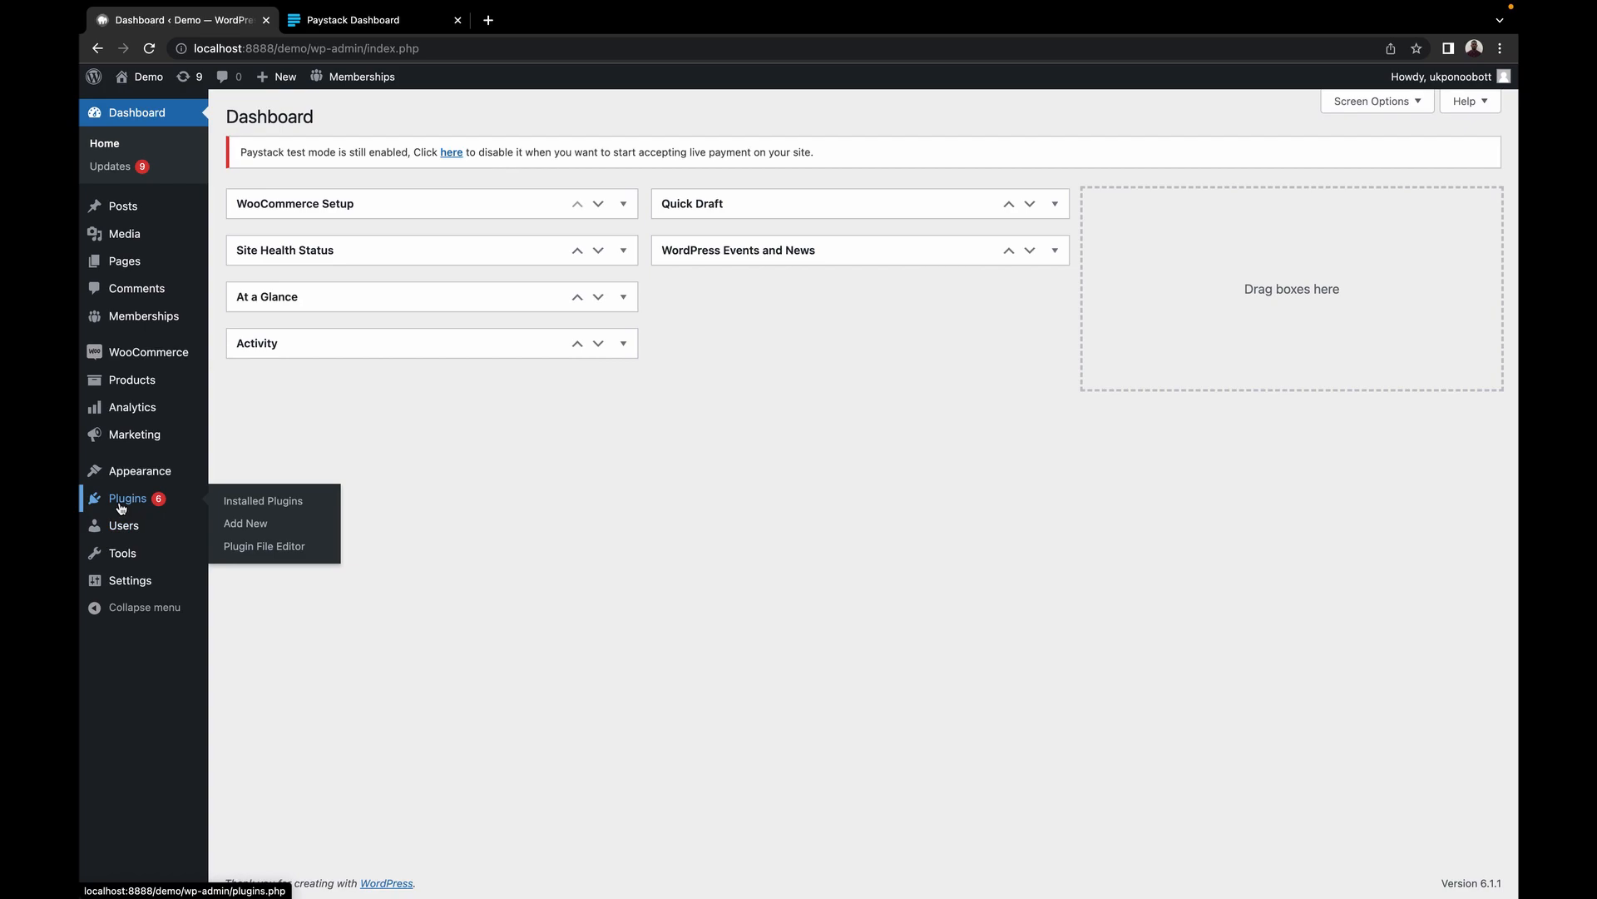
pyautogui.click(232, 526)
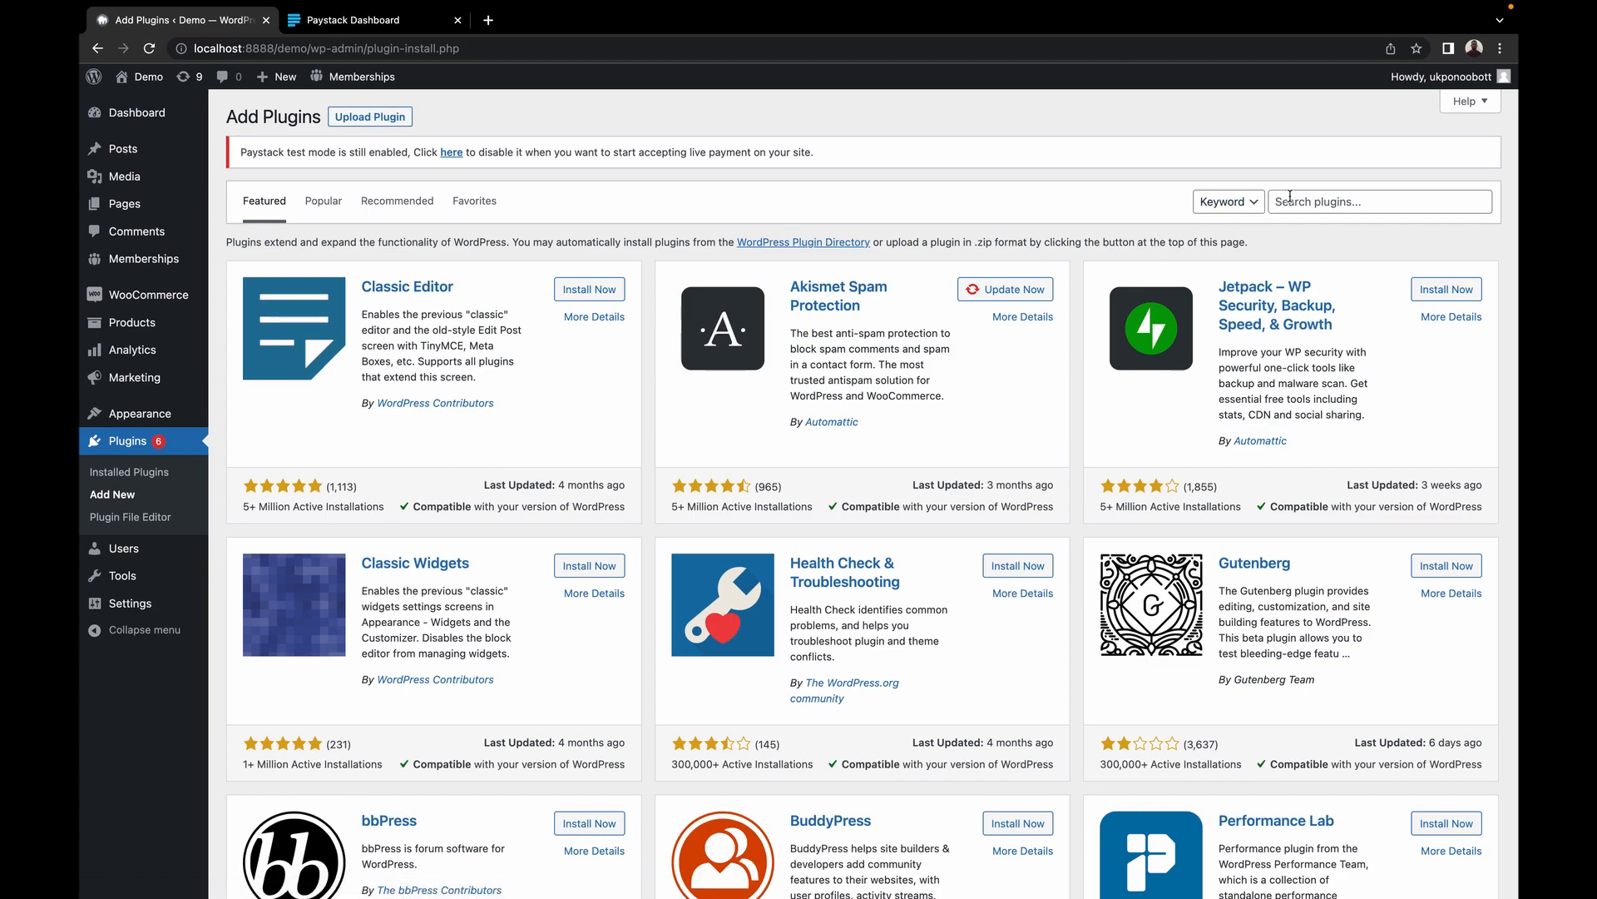
pyautogui.click(1291, 198)
pyautogui.write('the events ca')
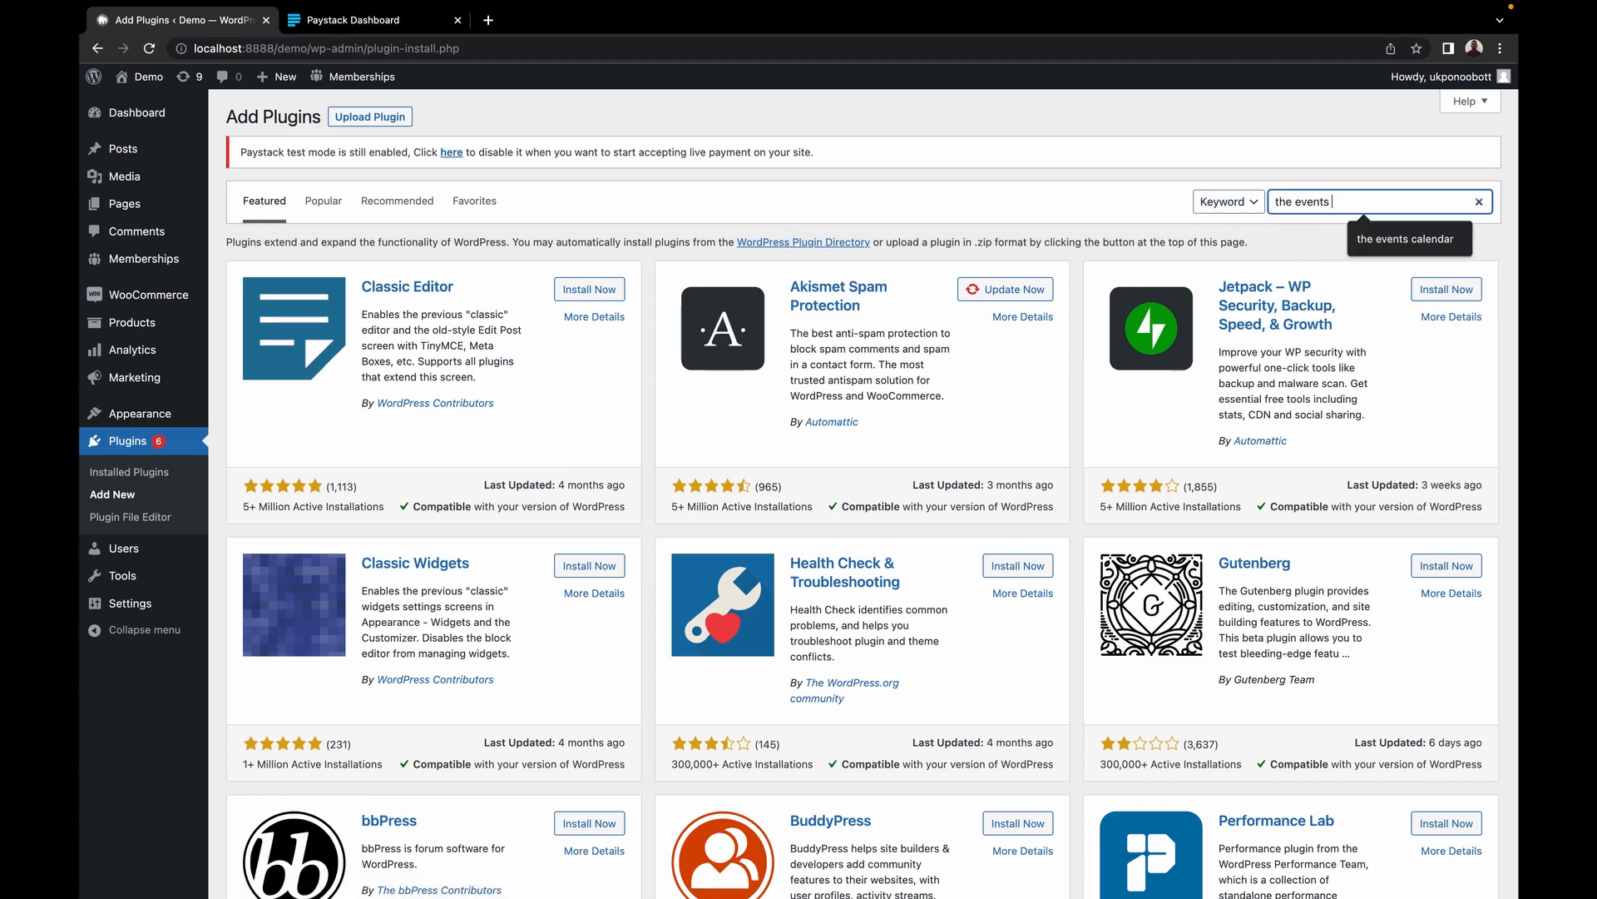
pyautogui.write('lendar')
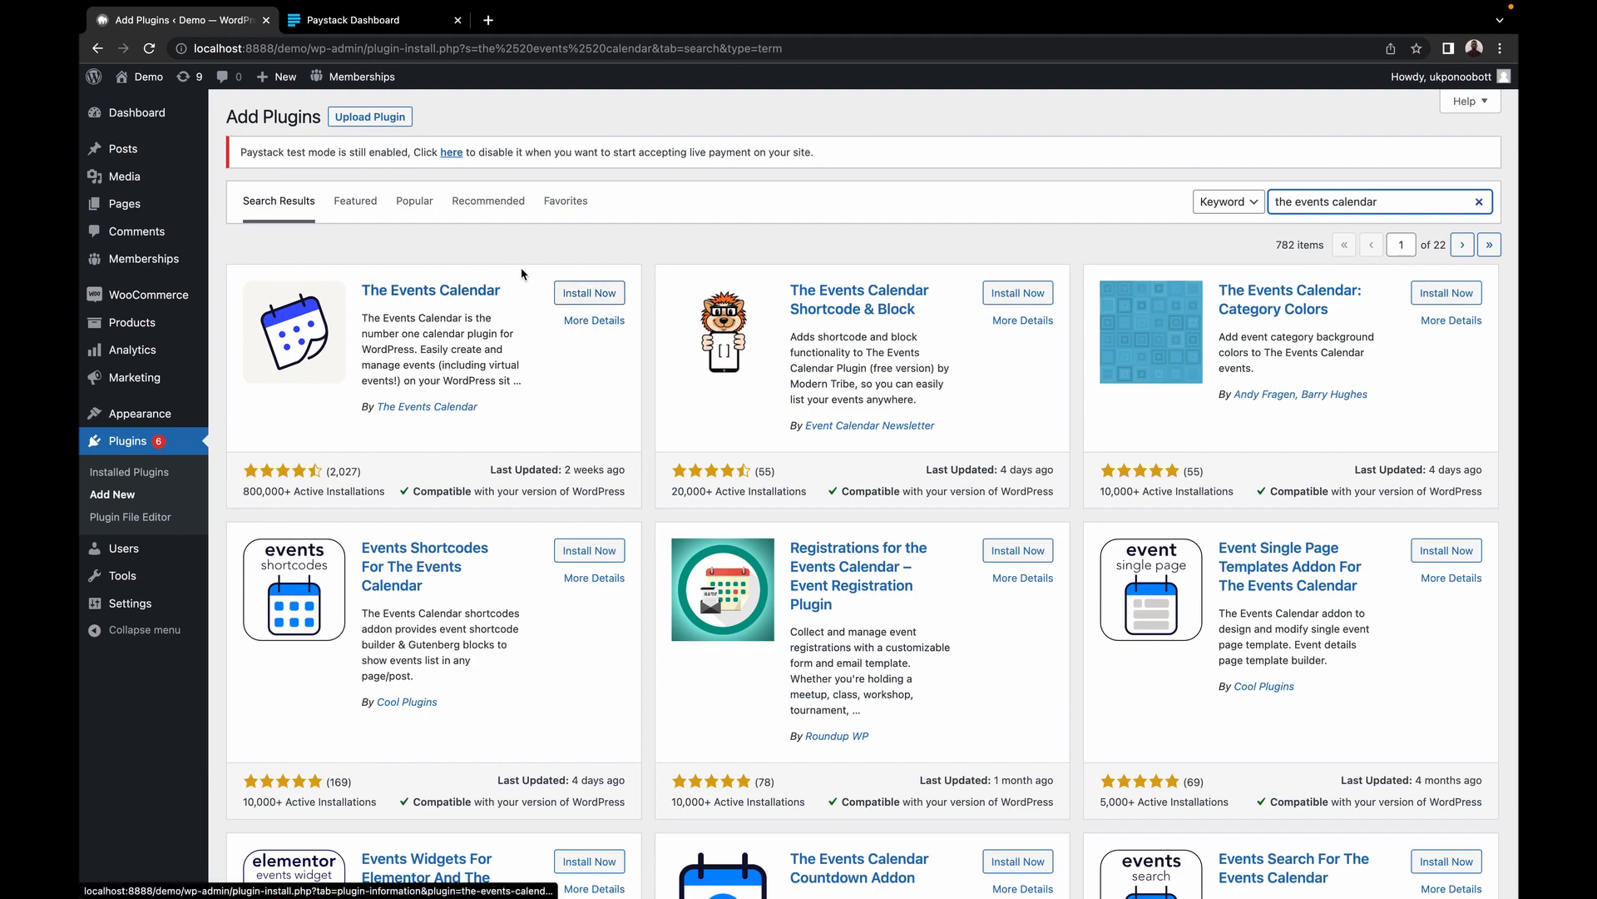
pyautogui.click(581, 298)
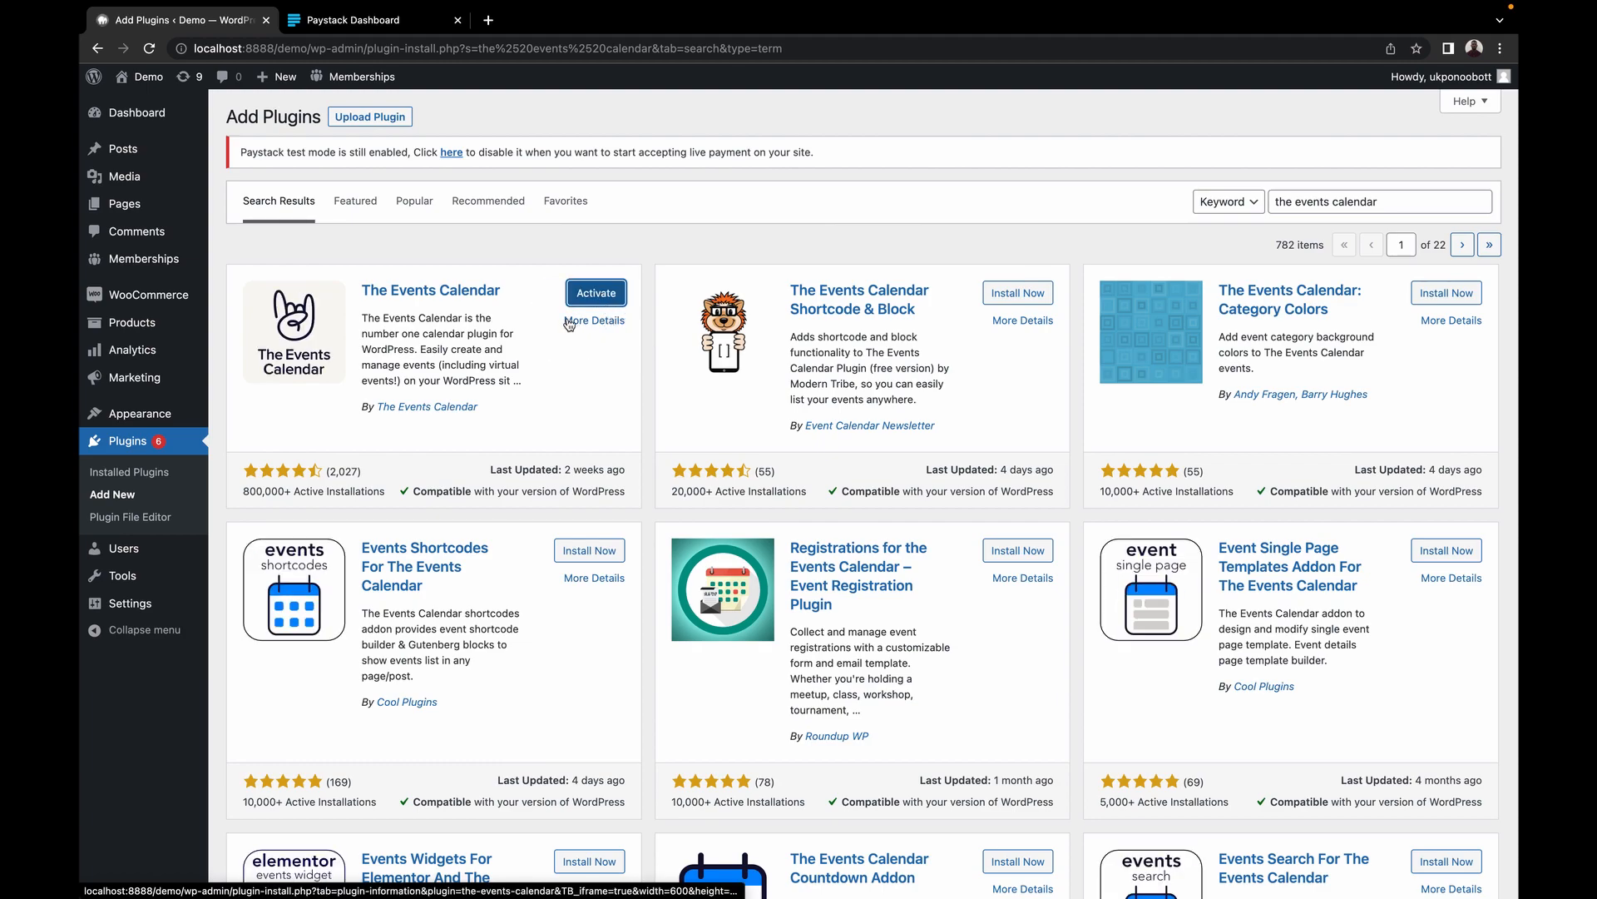
pyautogui.click(588, 303)
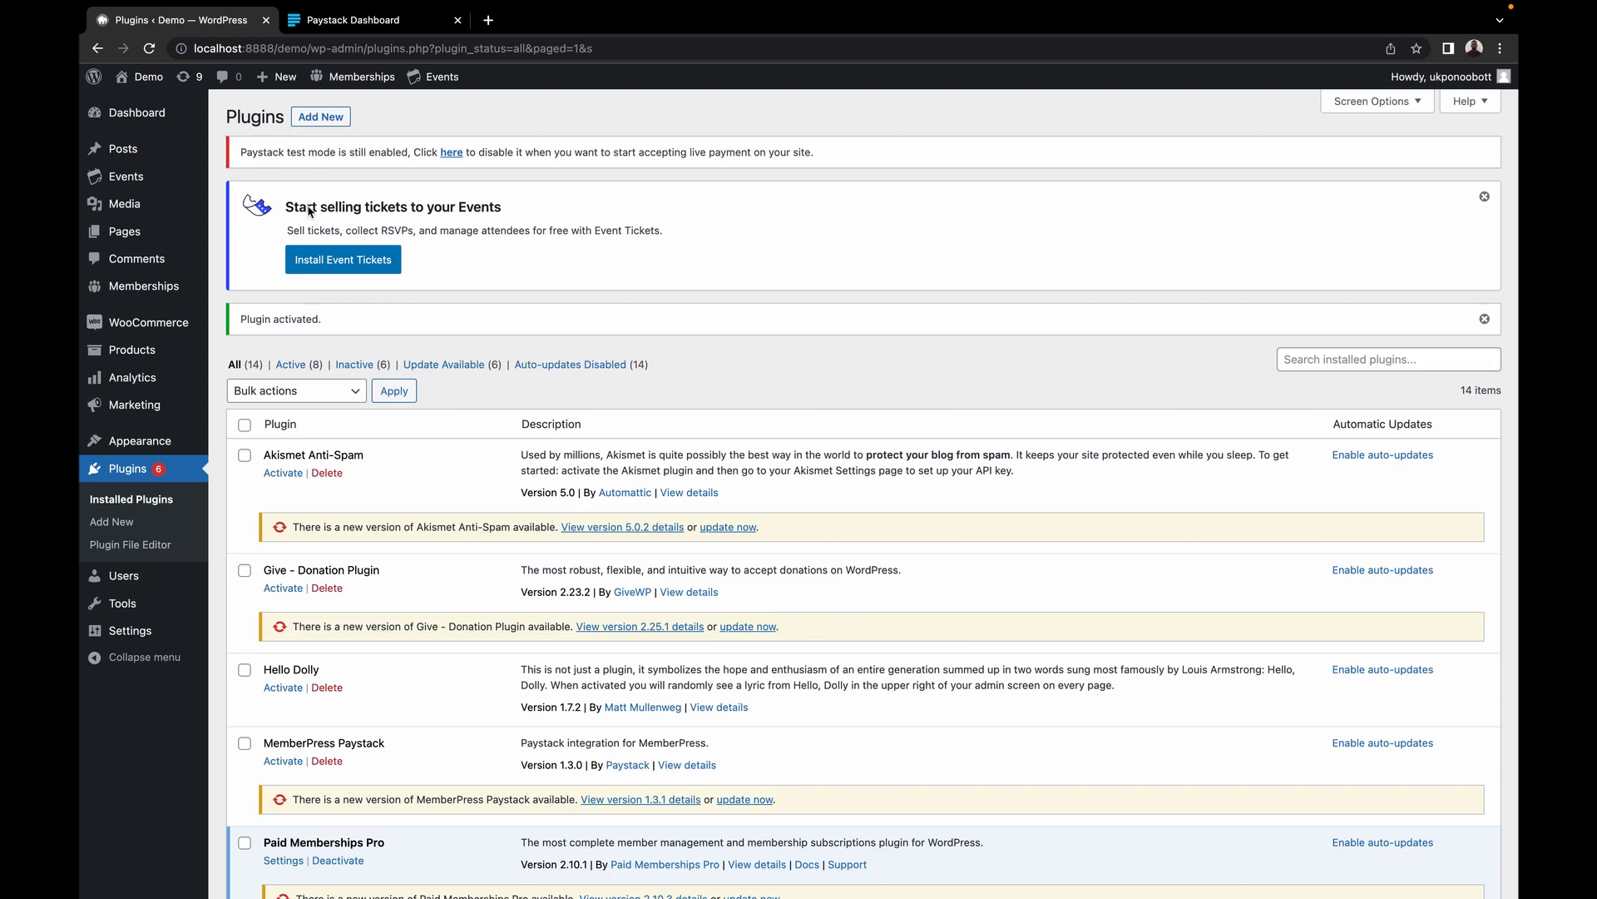
# Install Event Tickets from the 'Start selling tickets' notice and view its Tickets settings page.
pyautogui.click(323, 273)
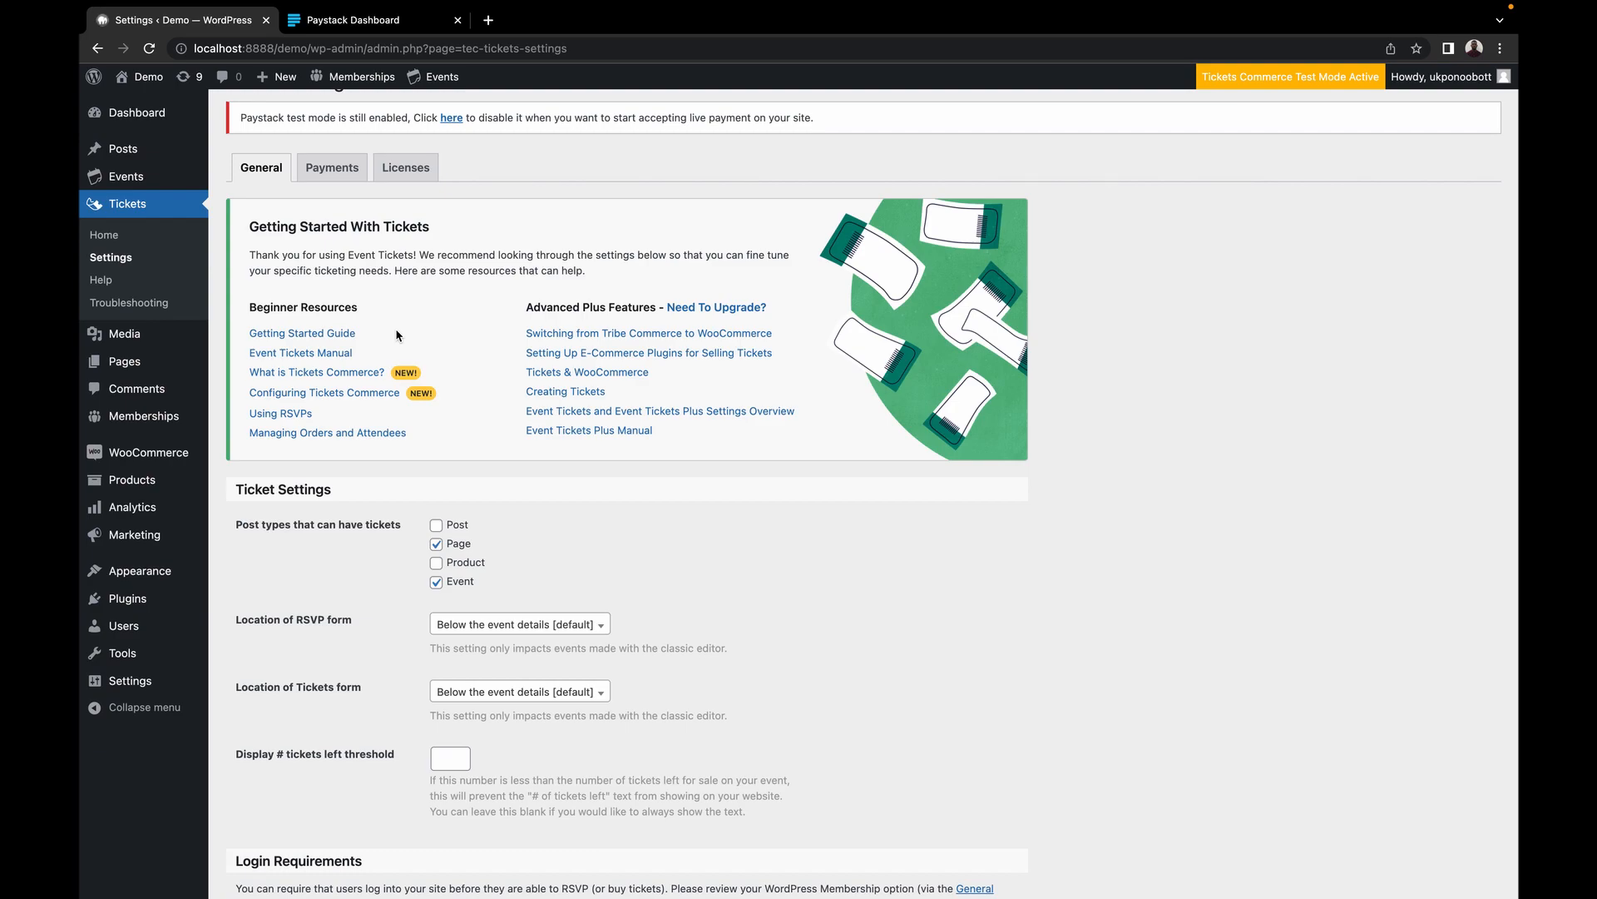
pyautogui.scroll(1, 826, 659)
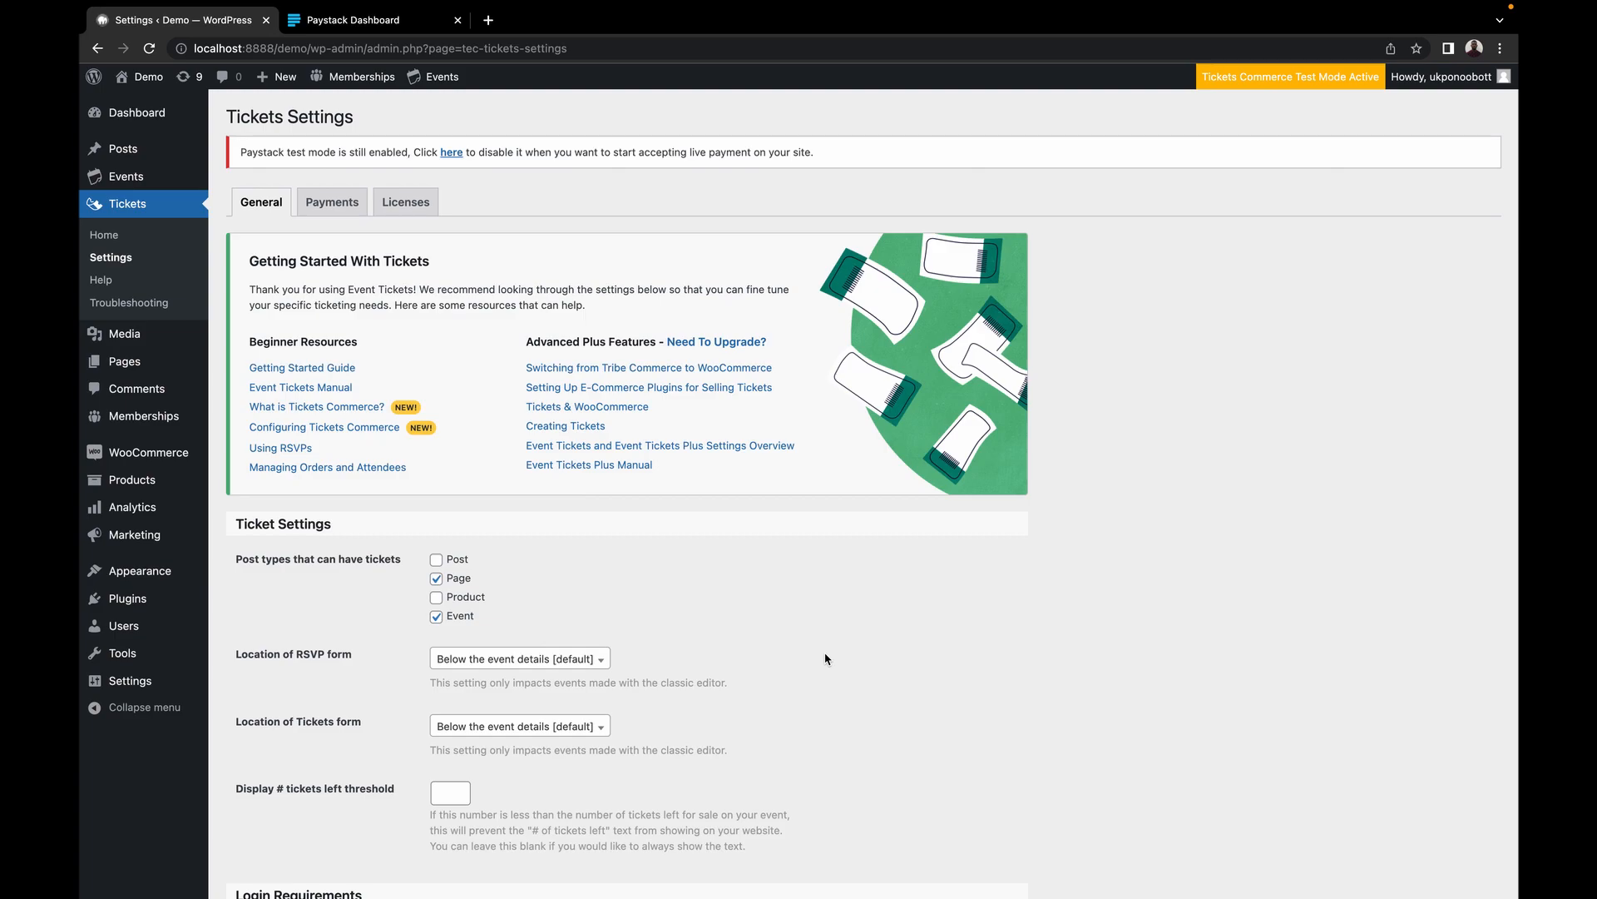
# Search for 'paystack for the events calendar', then install and activate Paystack for The Events Calendar.
pyautogui.moveTo(130, 600)
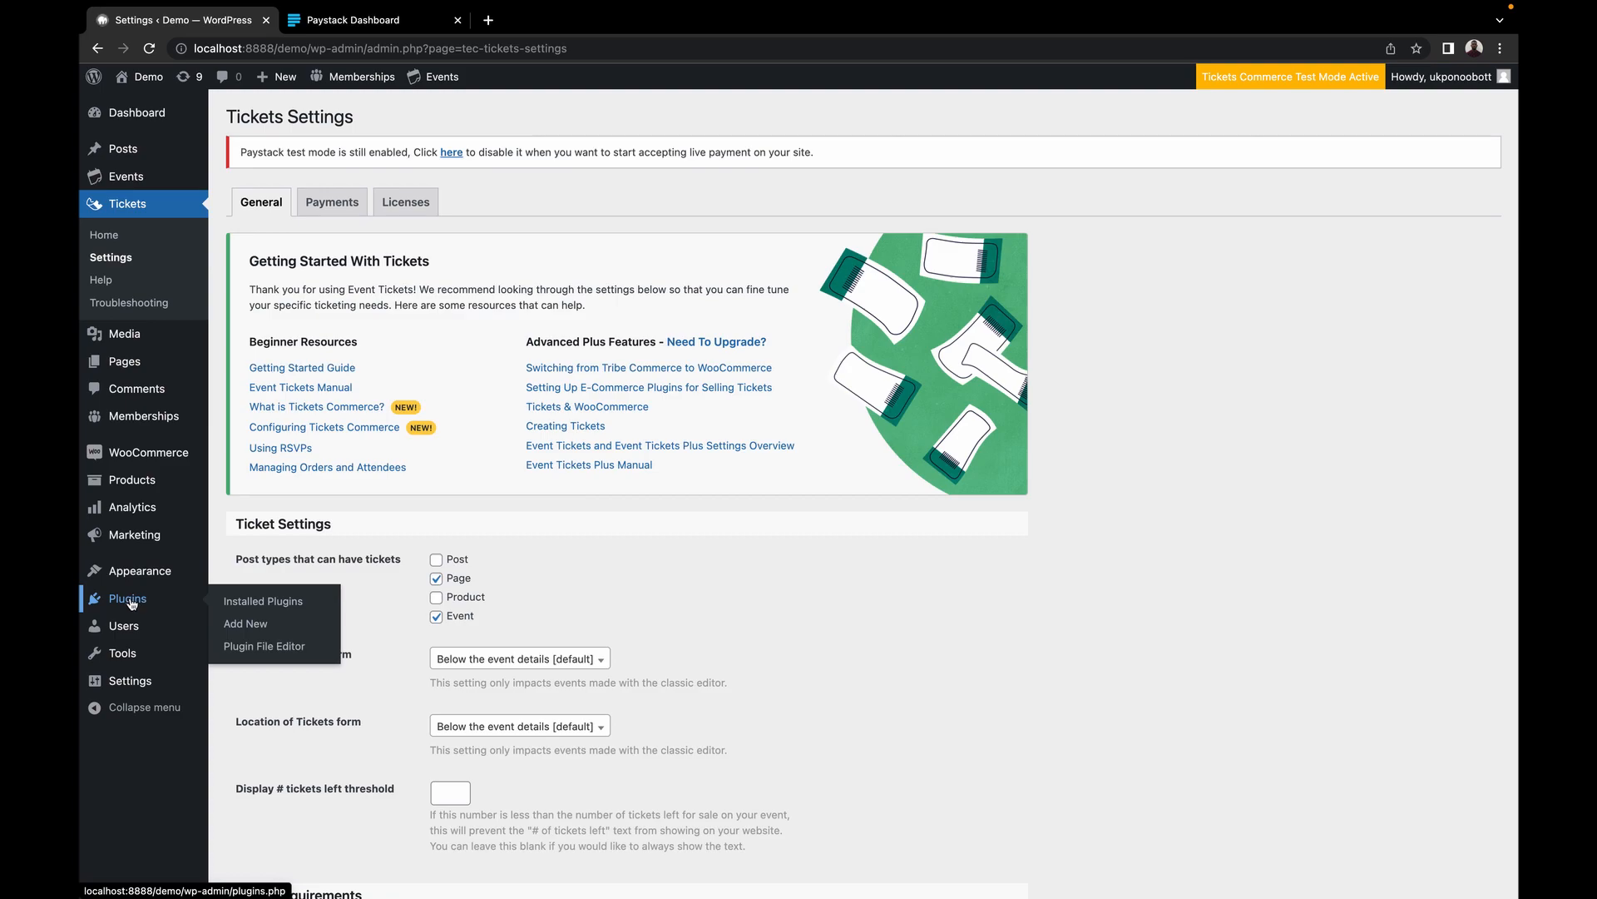
pyautogui.click(228, 626)
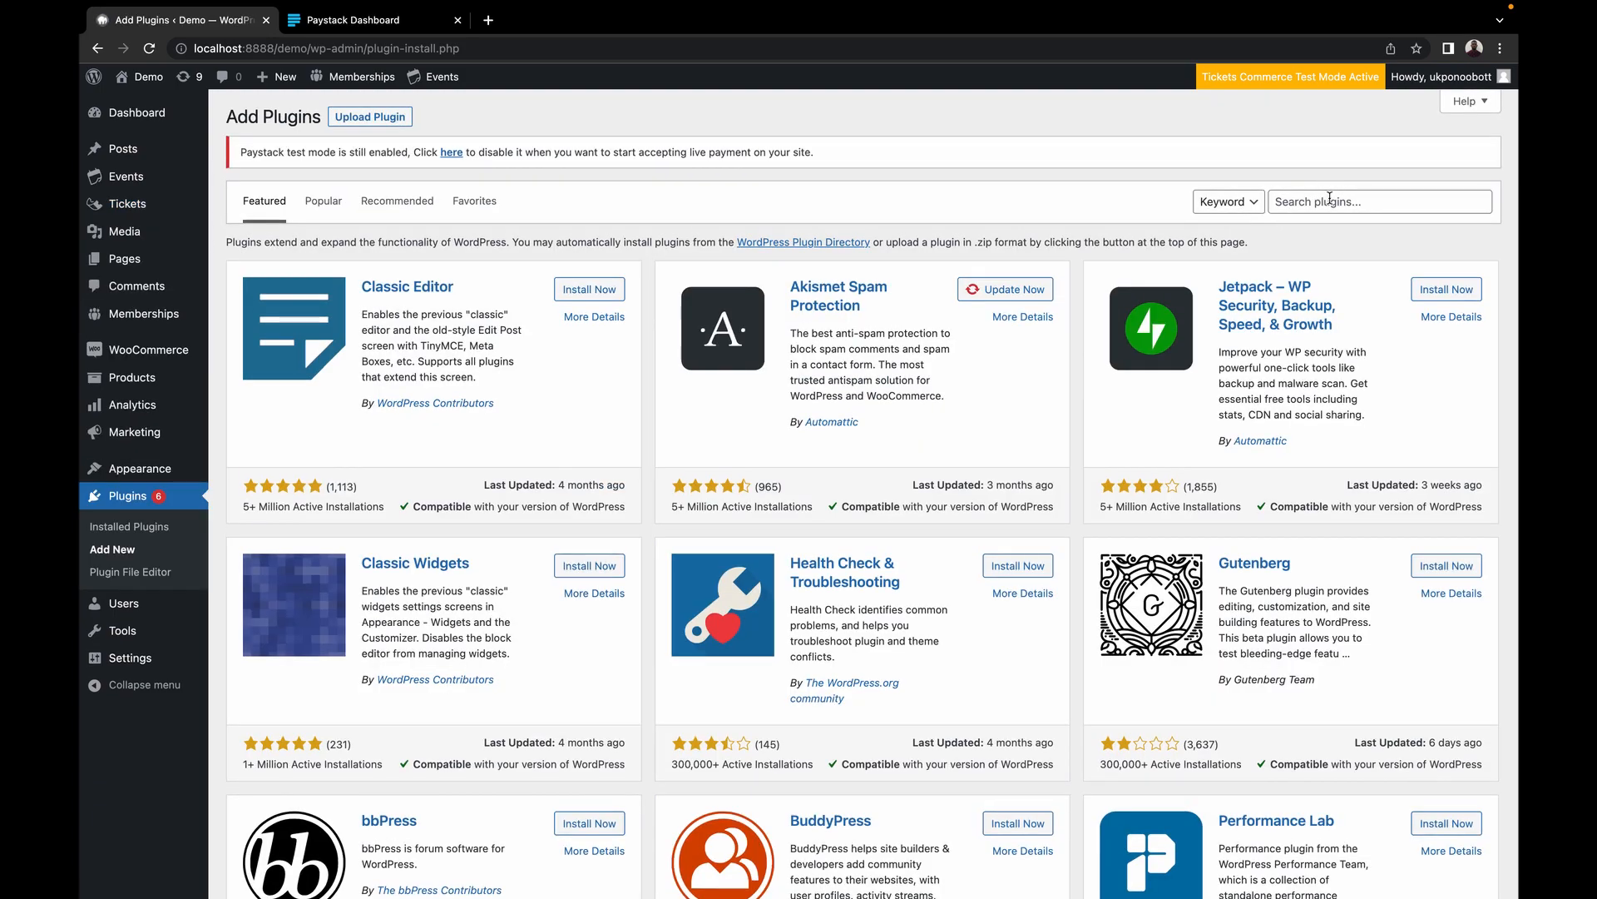
pyautogui.click(1330, 200)
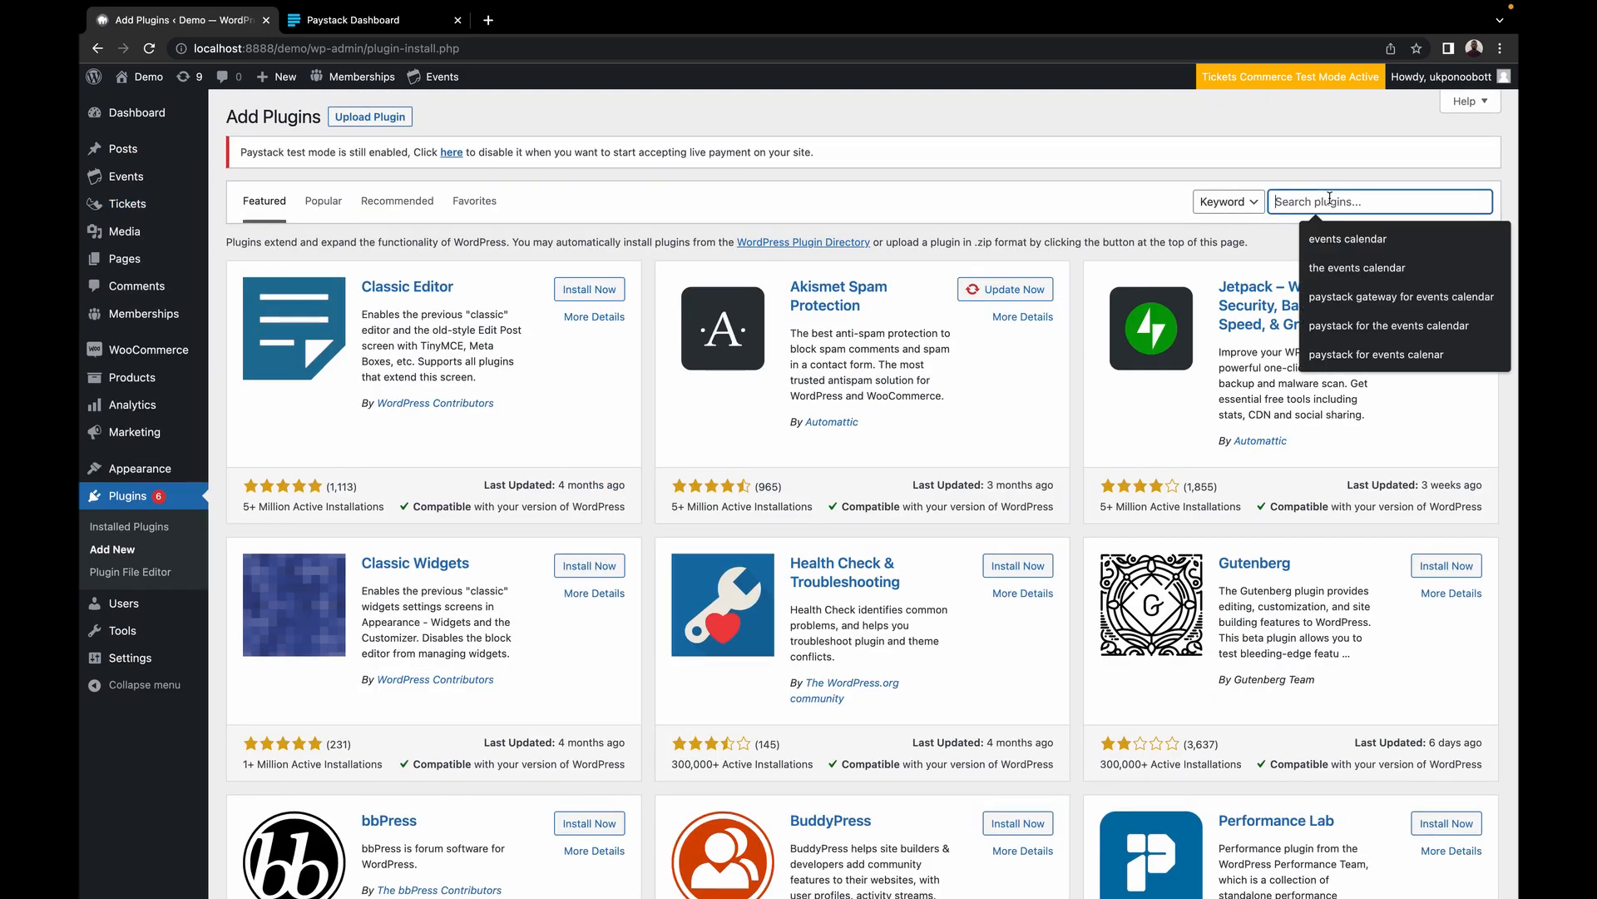
pyautogui.write('pay')
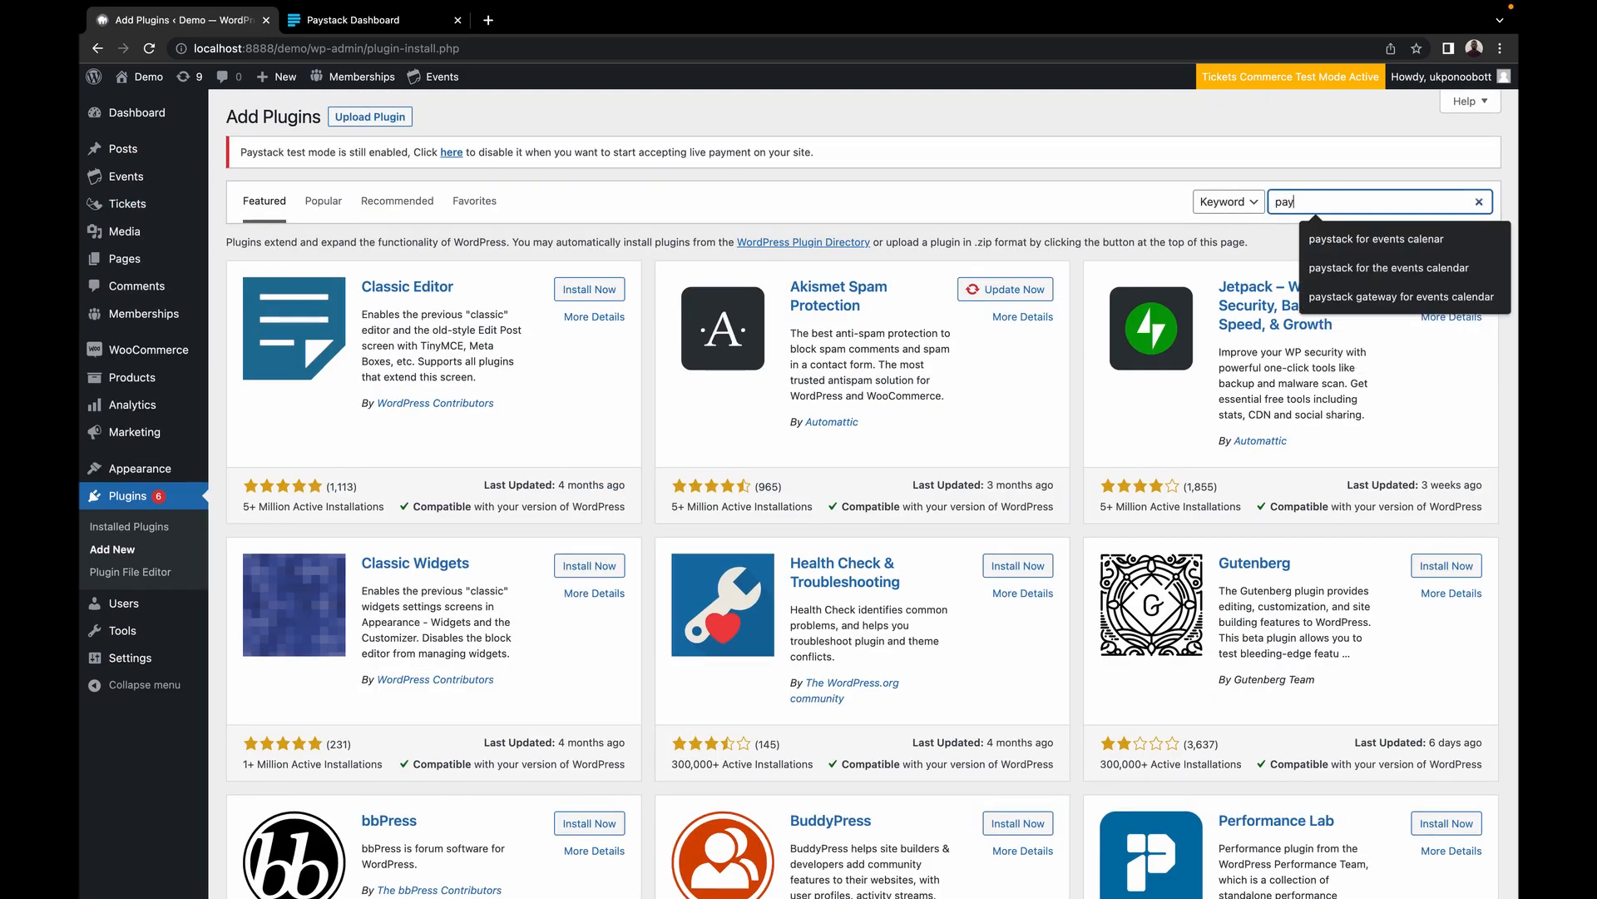
pyautogui.write('stack for the ')
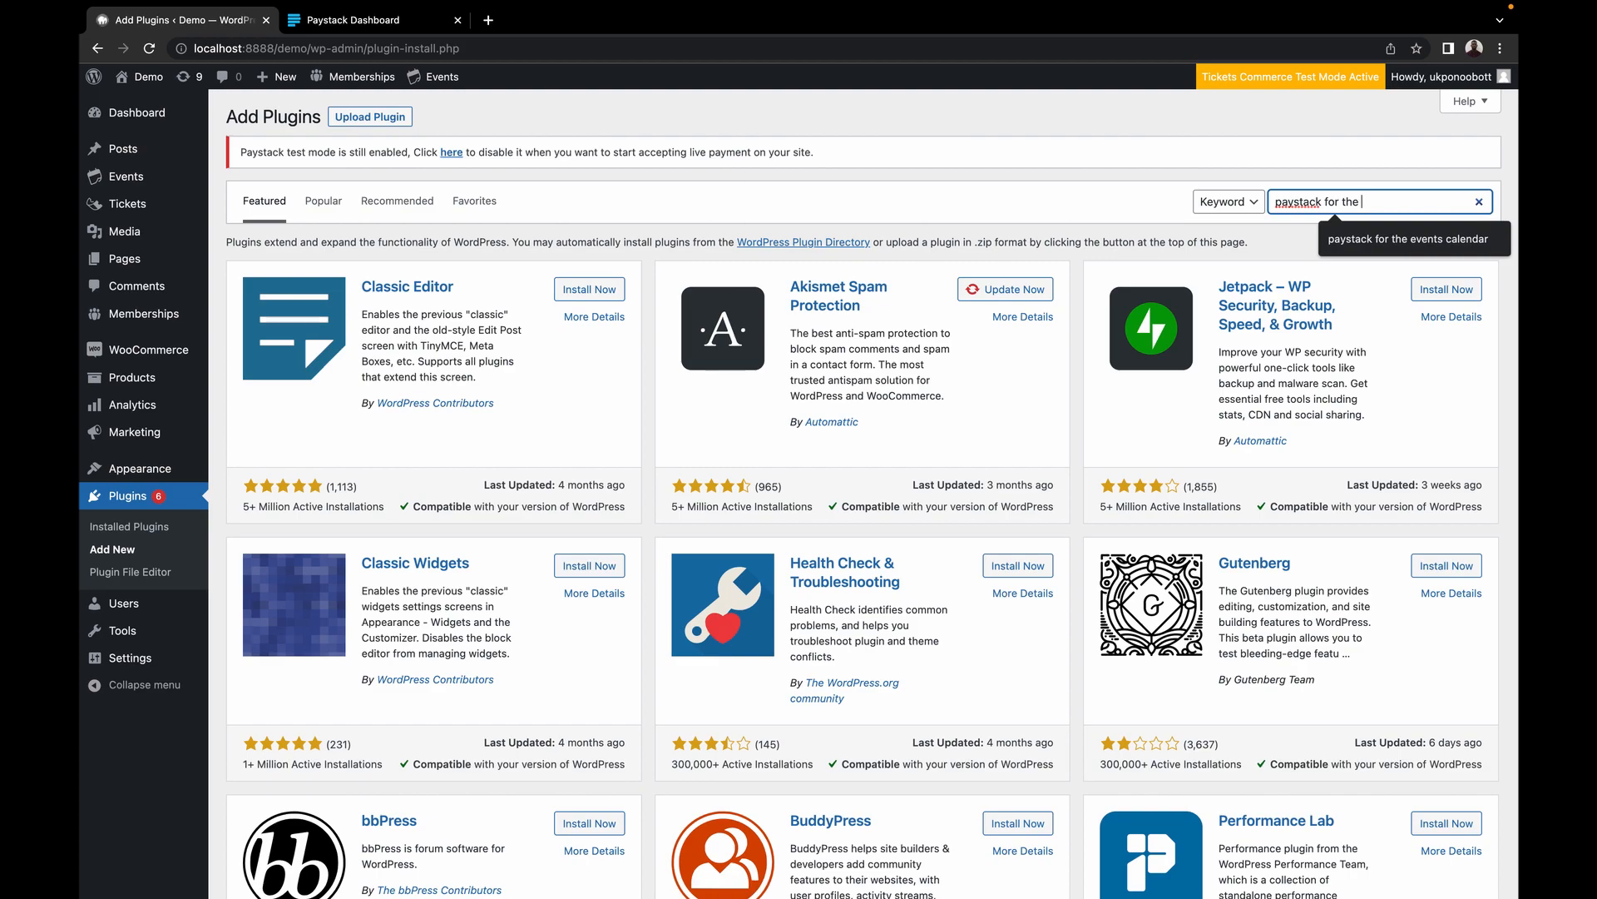
pyautogui.write('events calendar')
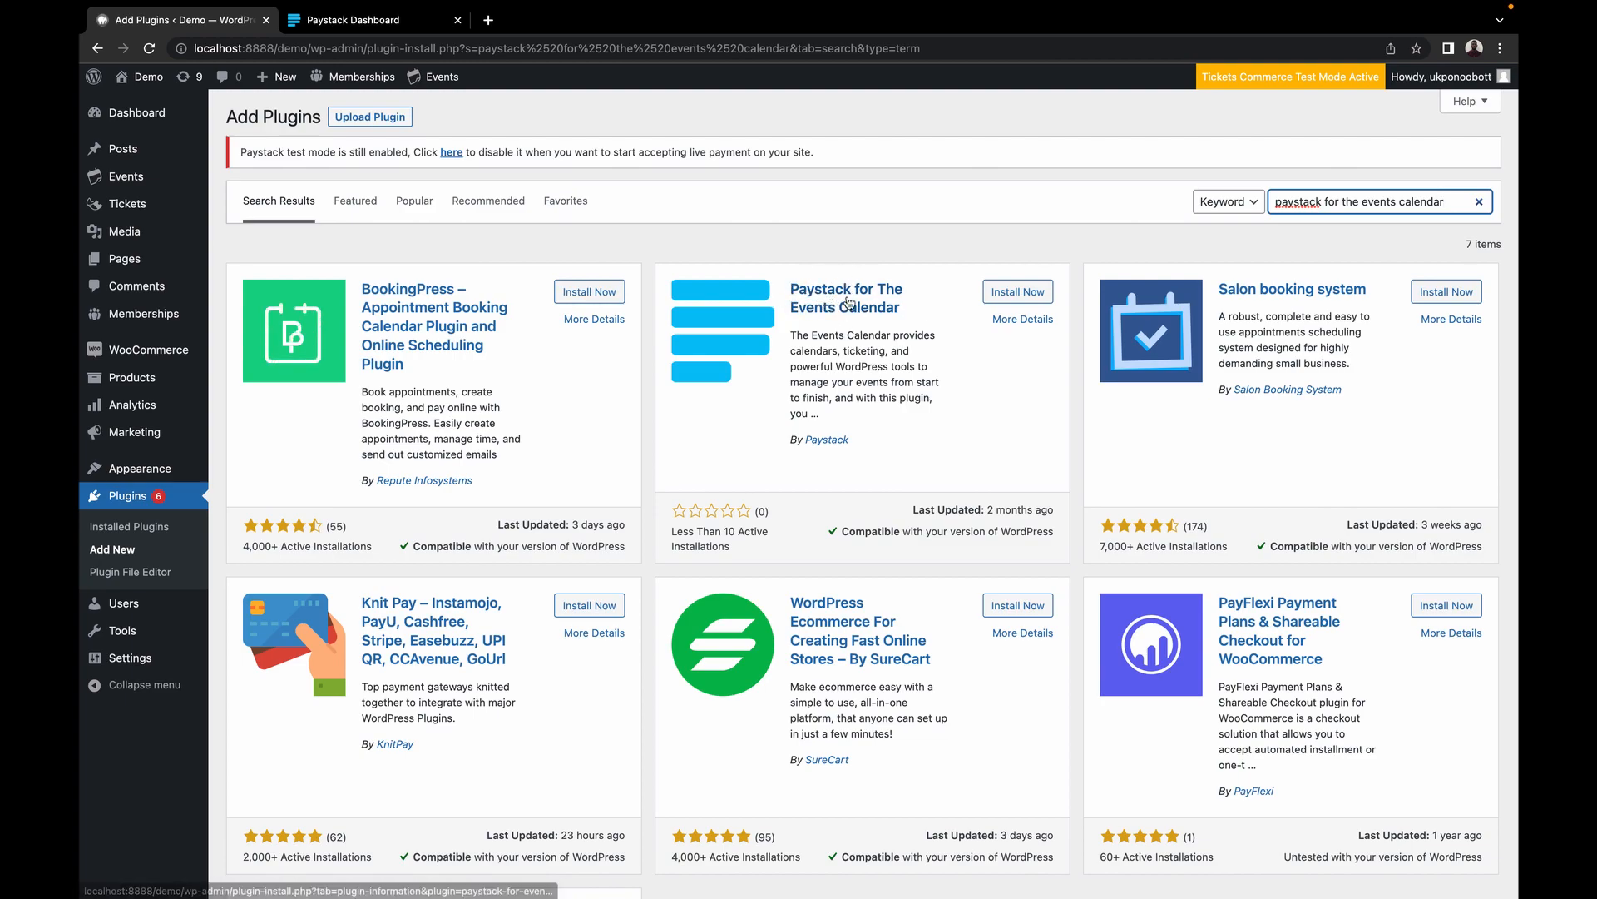
pyautogui.click(1014, 291)
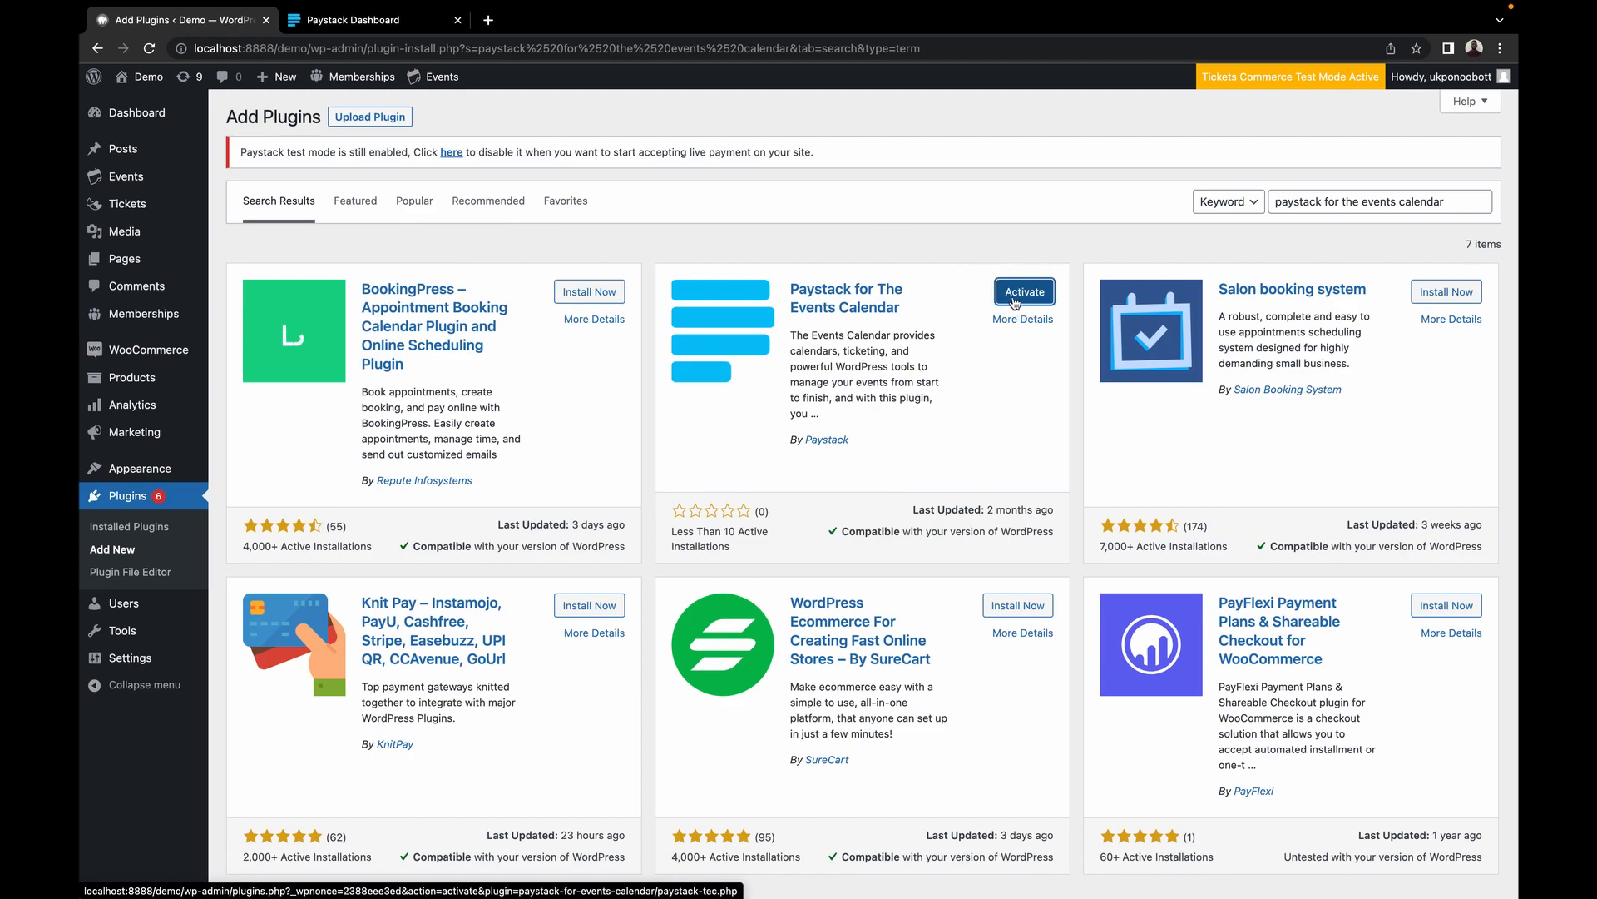
pyautogui.click(1016, 302)
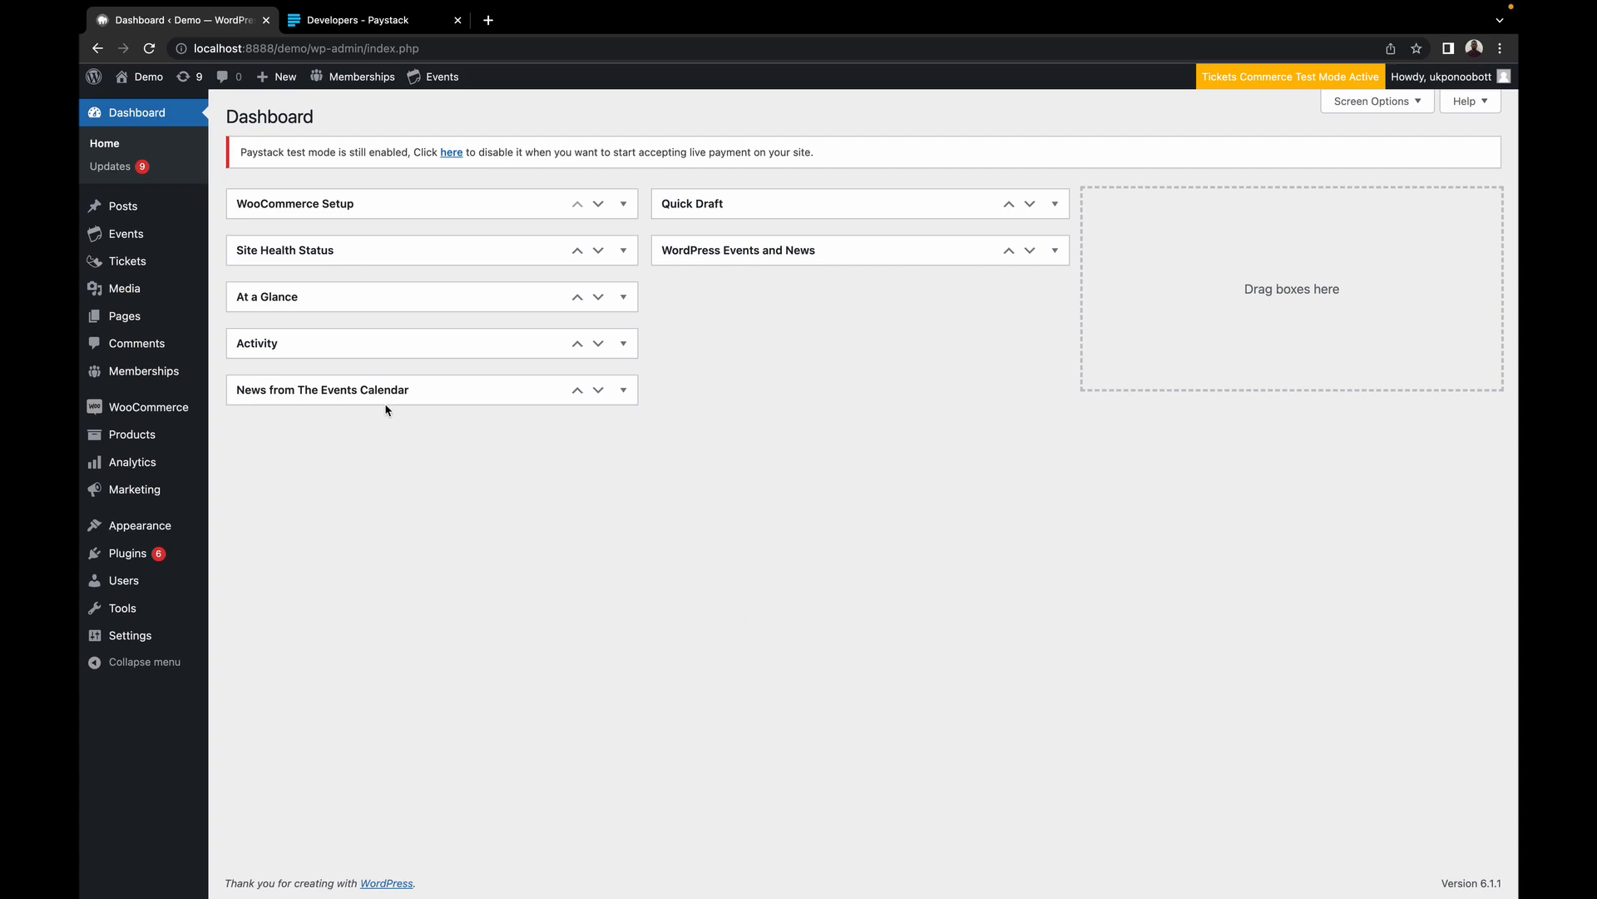
# Go to the Payments tab of Tickets Settings and scroll to the Stripe, PayPal and Paystack gateways.
pyautogui.moveTo(118, 264)
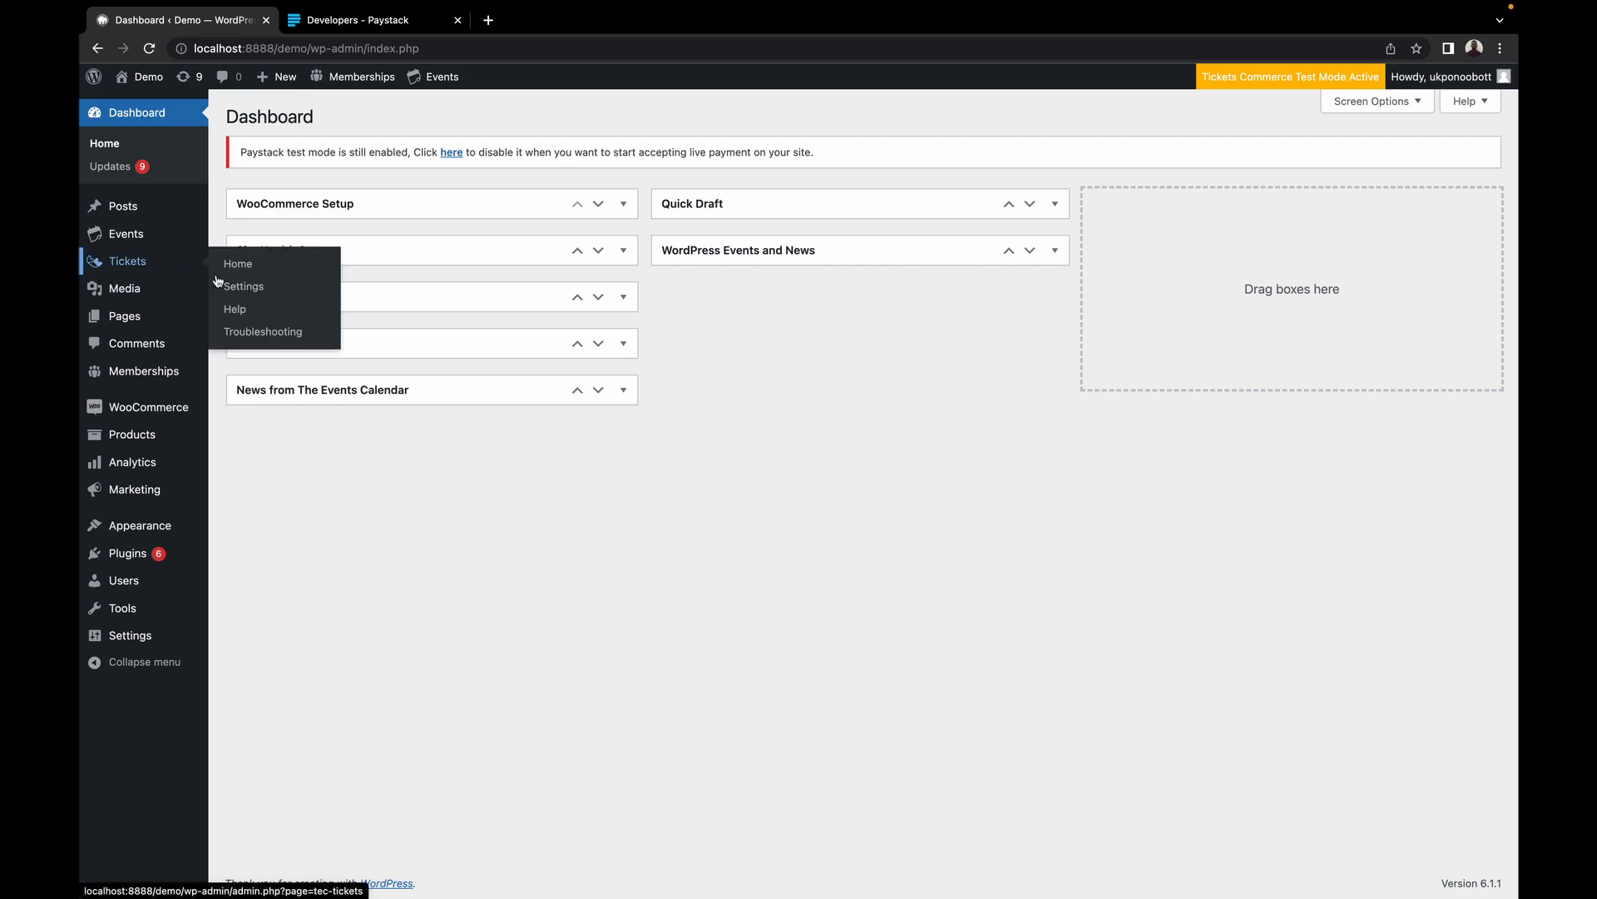
pyautogui.click(245, 289)
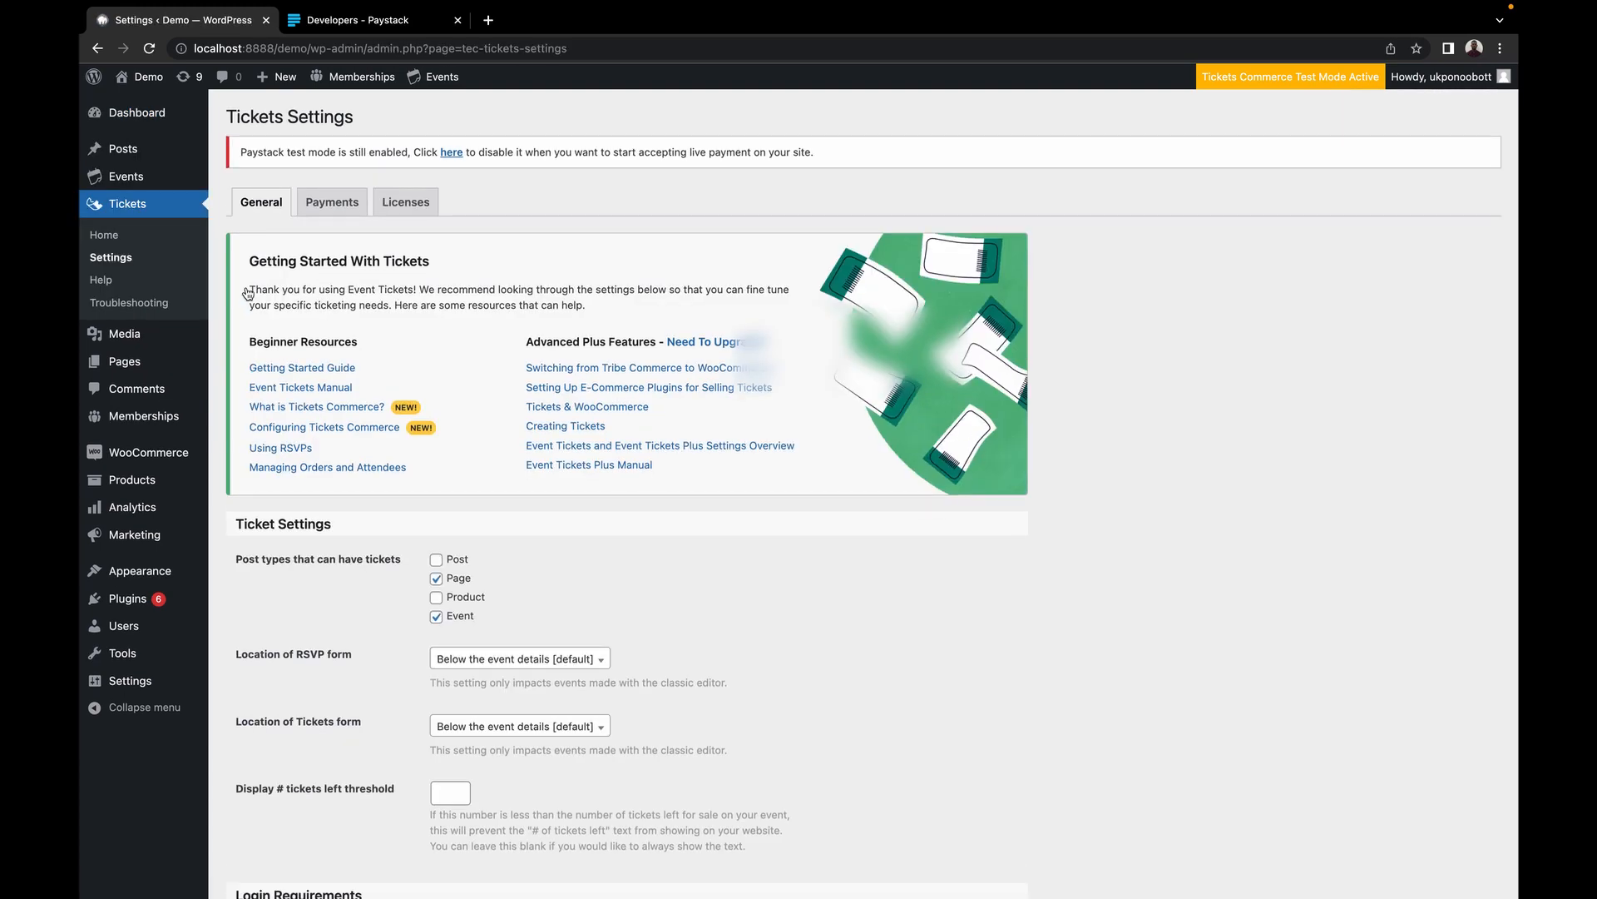
pyautogui.click(319, 213)
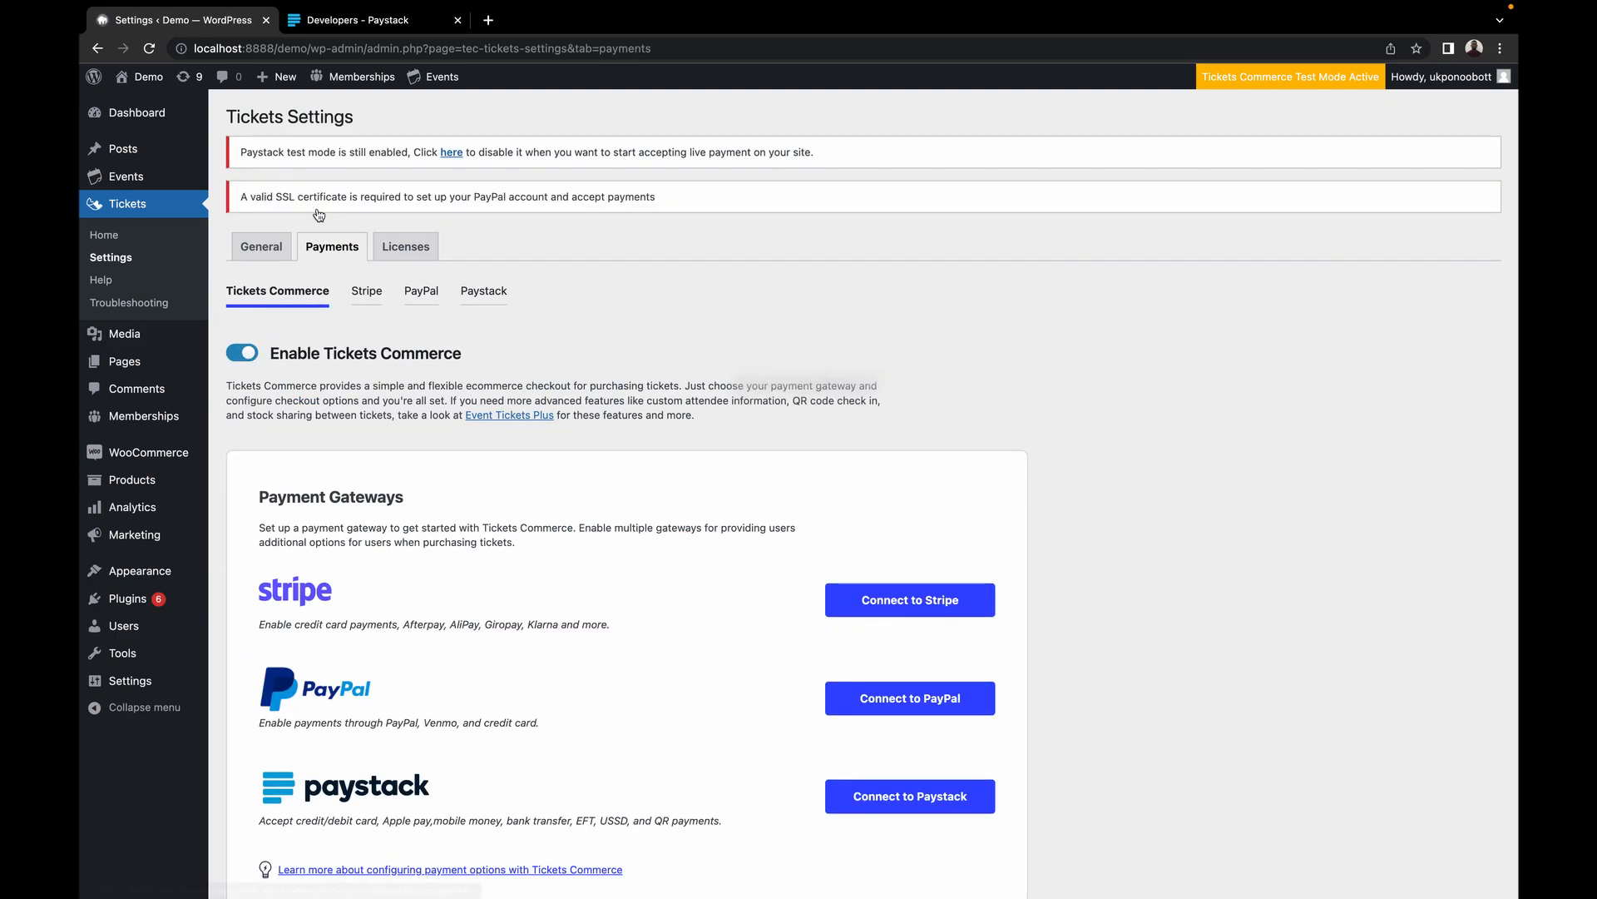
pyautogui.scroll(-1, 252, 367)
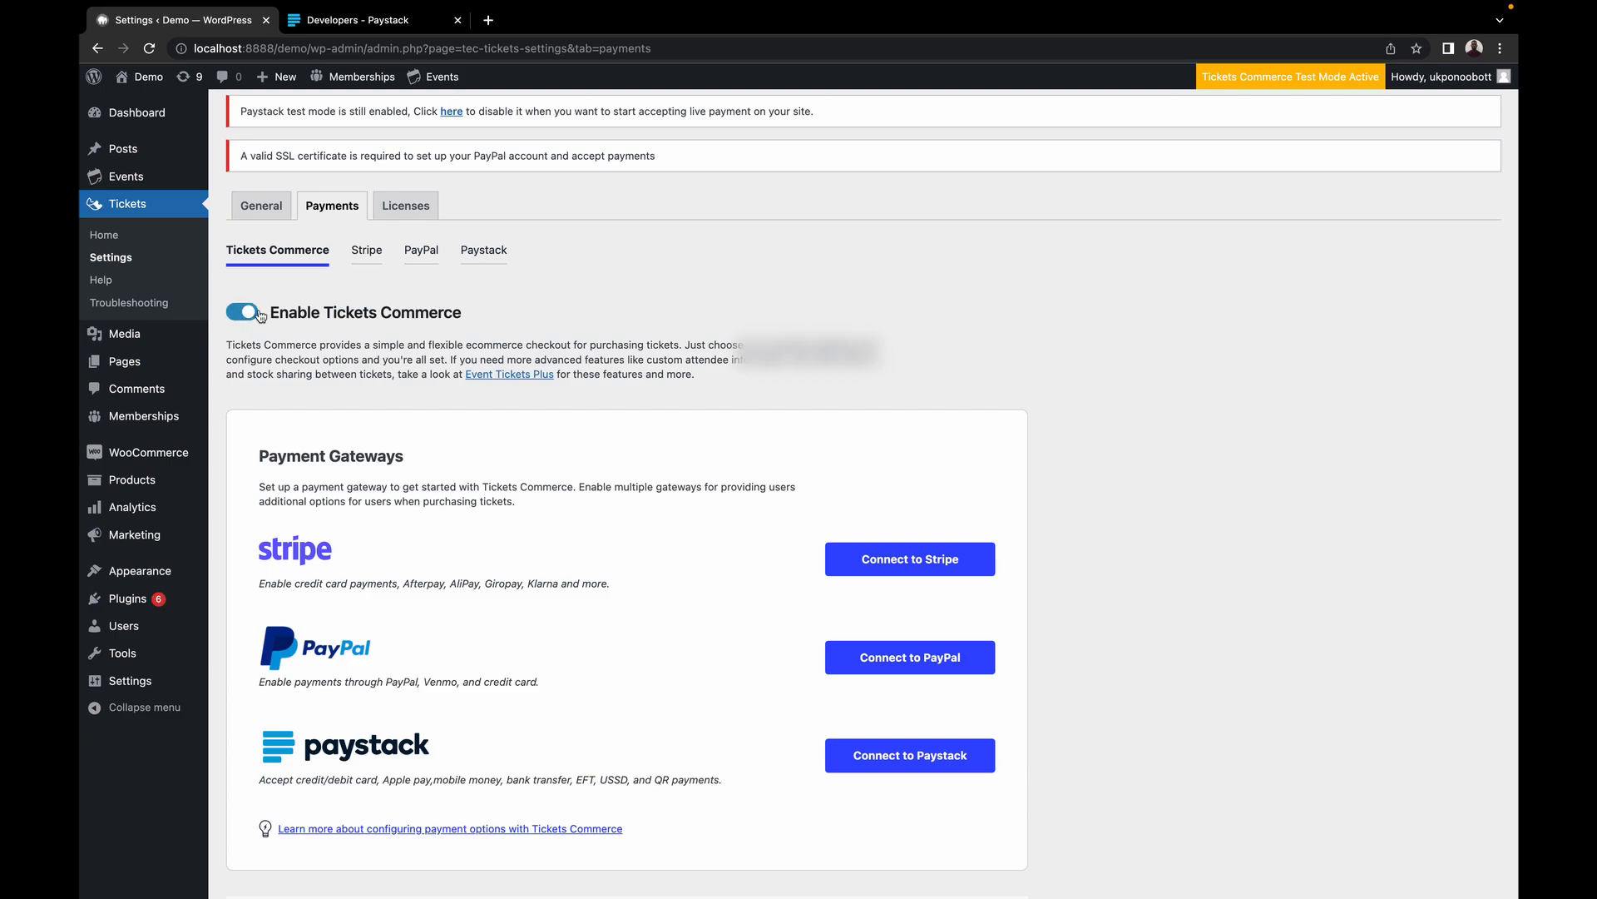
pyautogui.scroll(-3, 246, 320)
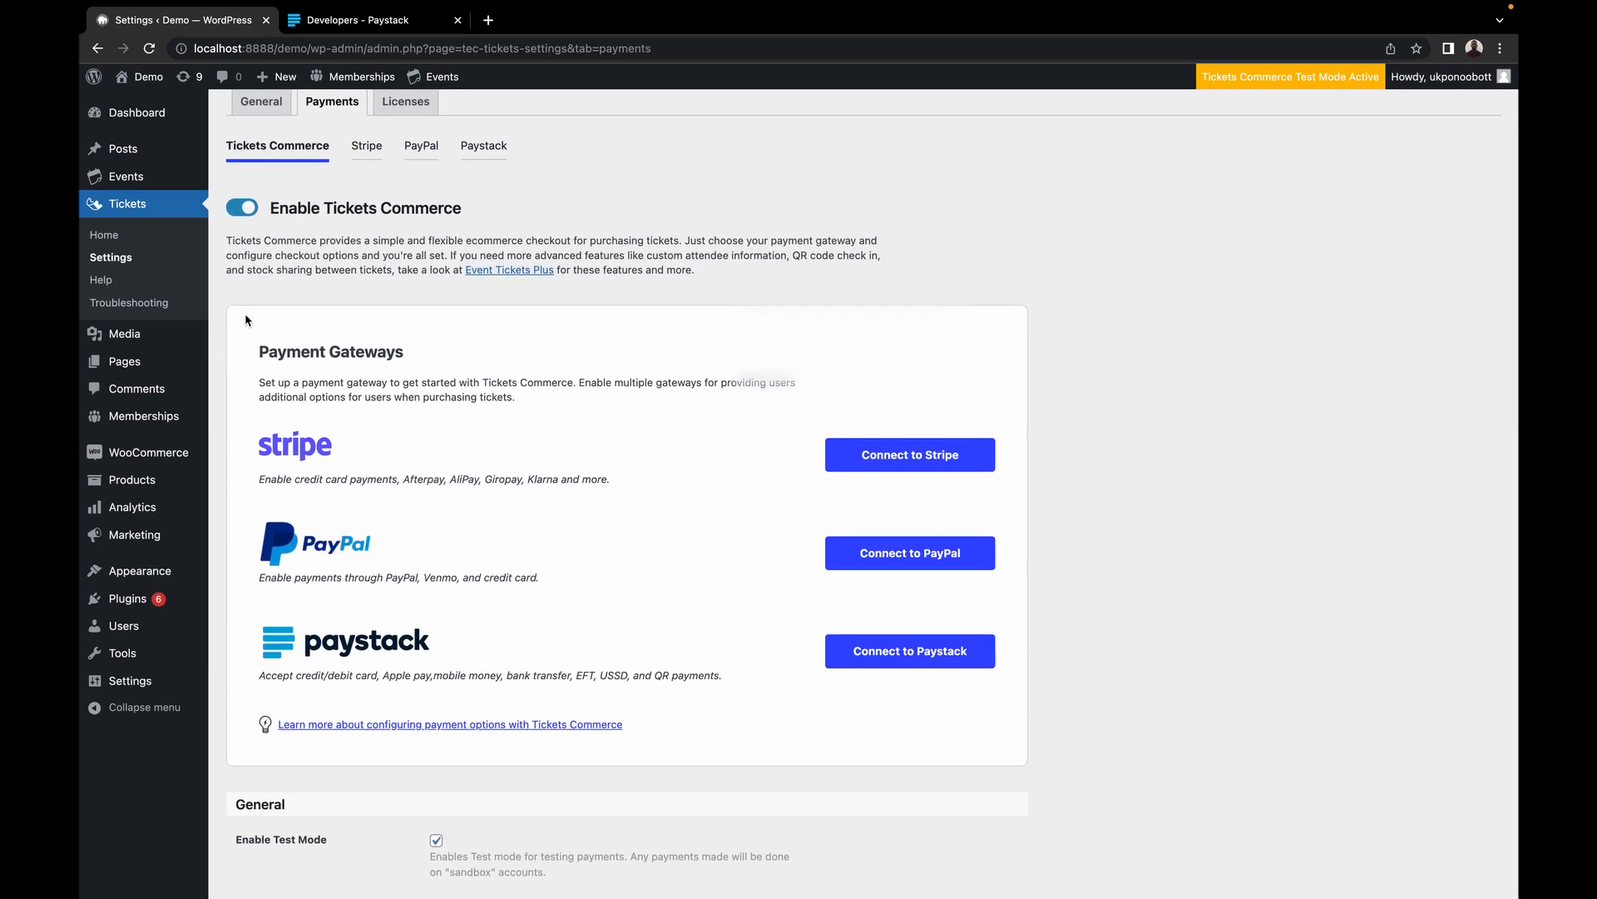
pyautogui.scroll(-1, 246, 320)
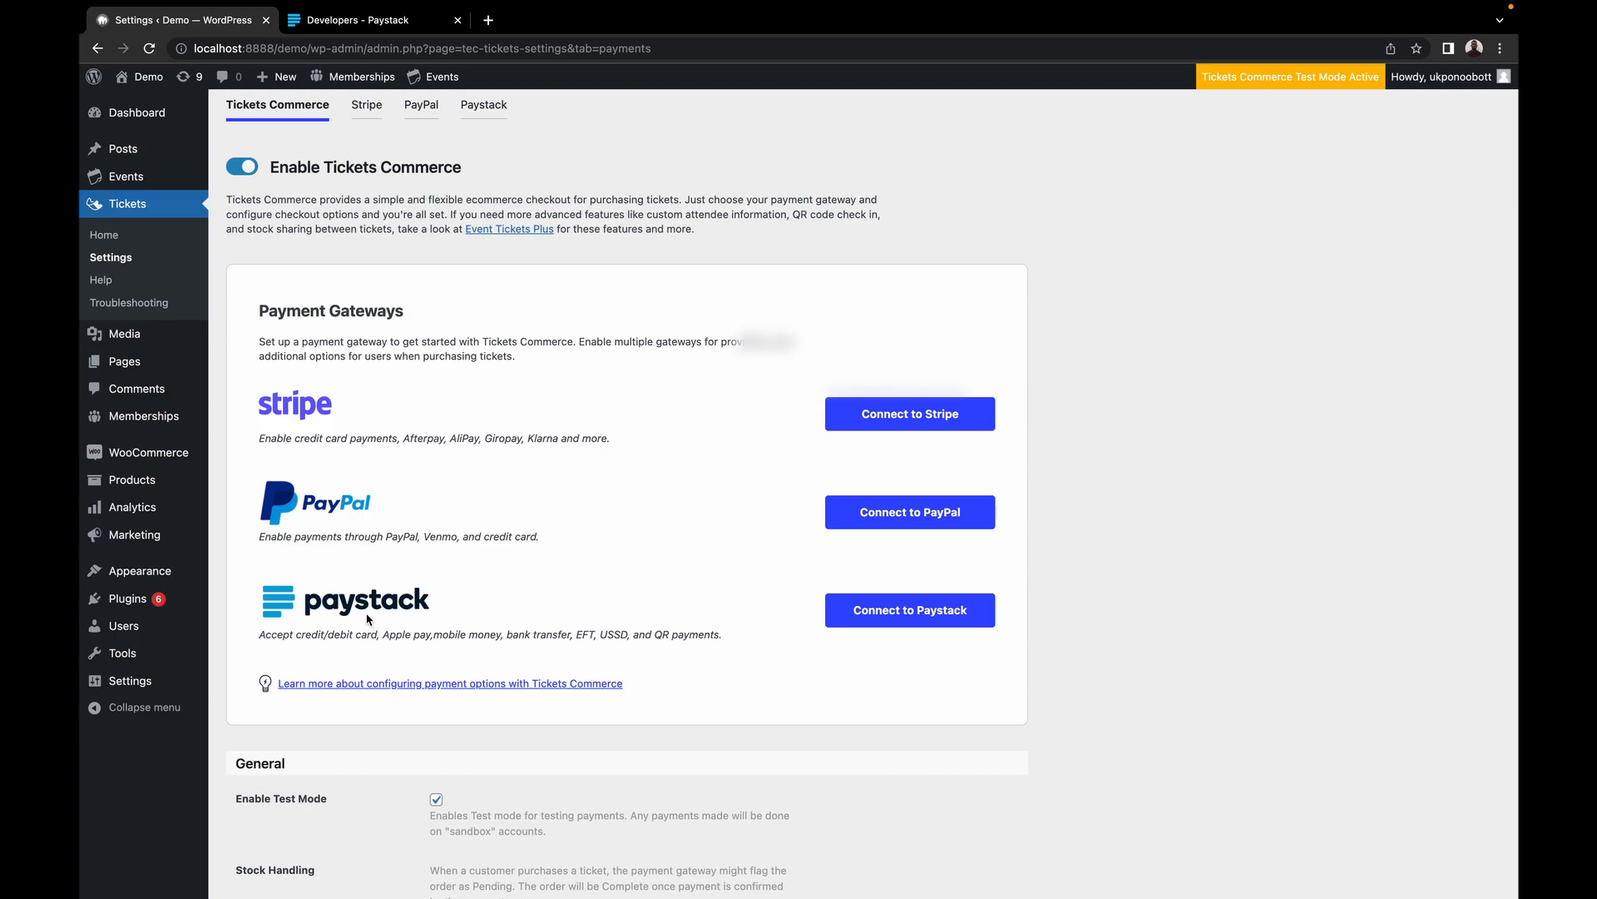
# Open the Paystack gateway setup and keep the payment mode on Test Mode.
pyautogui.click(881, 610)
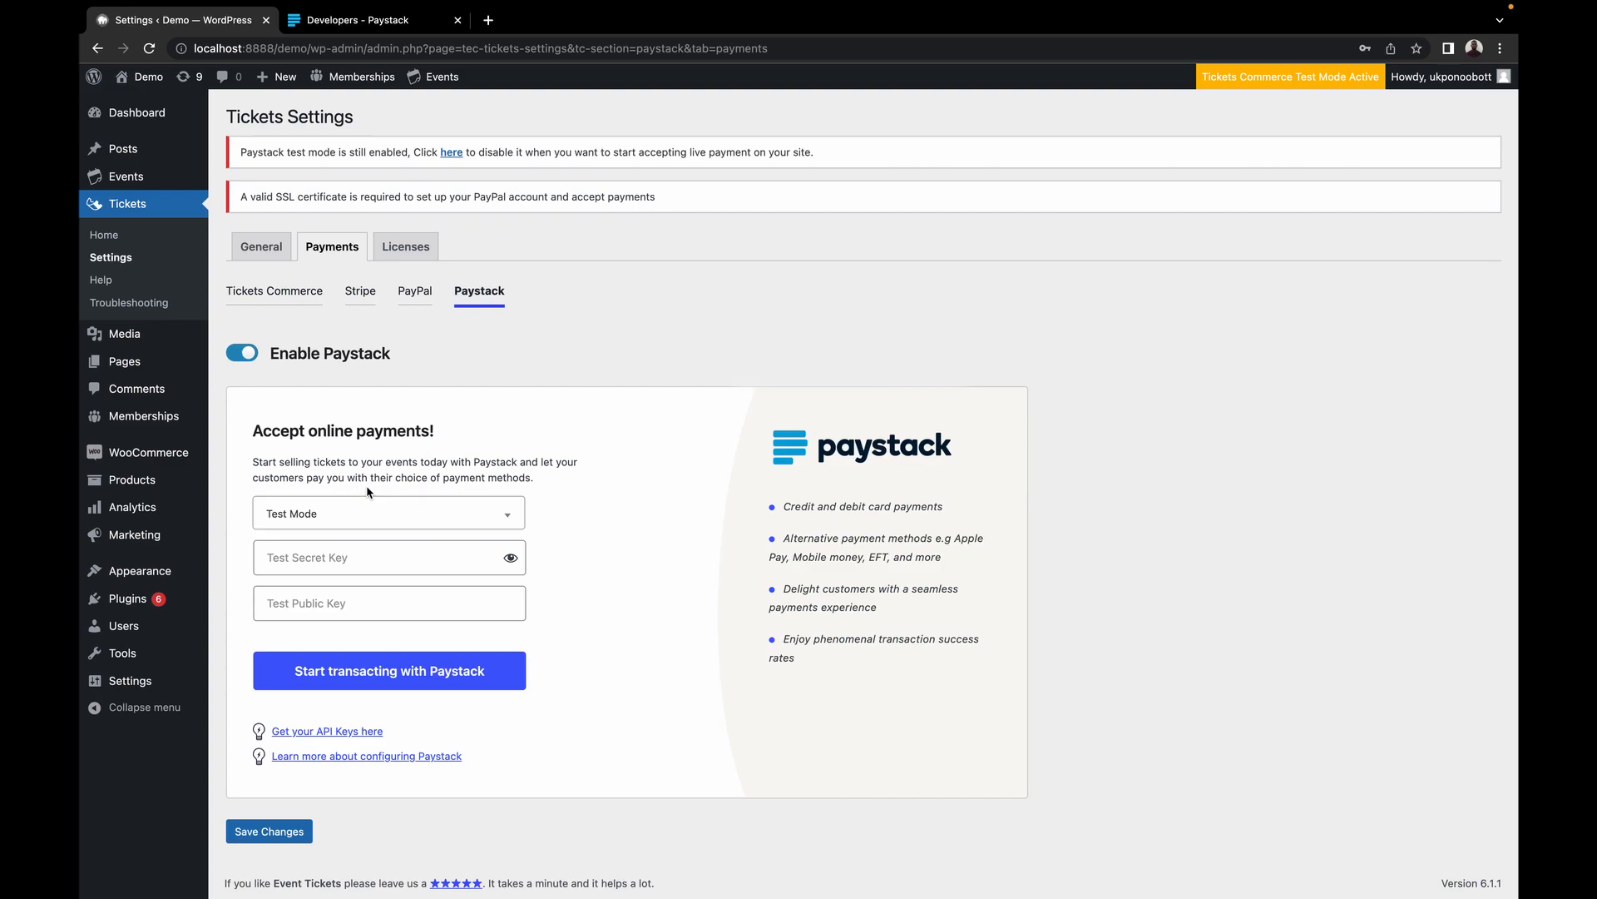
pyautogui.click(297, 514)
pyautogui.click(302, 516)
pyautogui.click(317, 514)
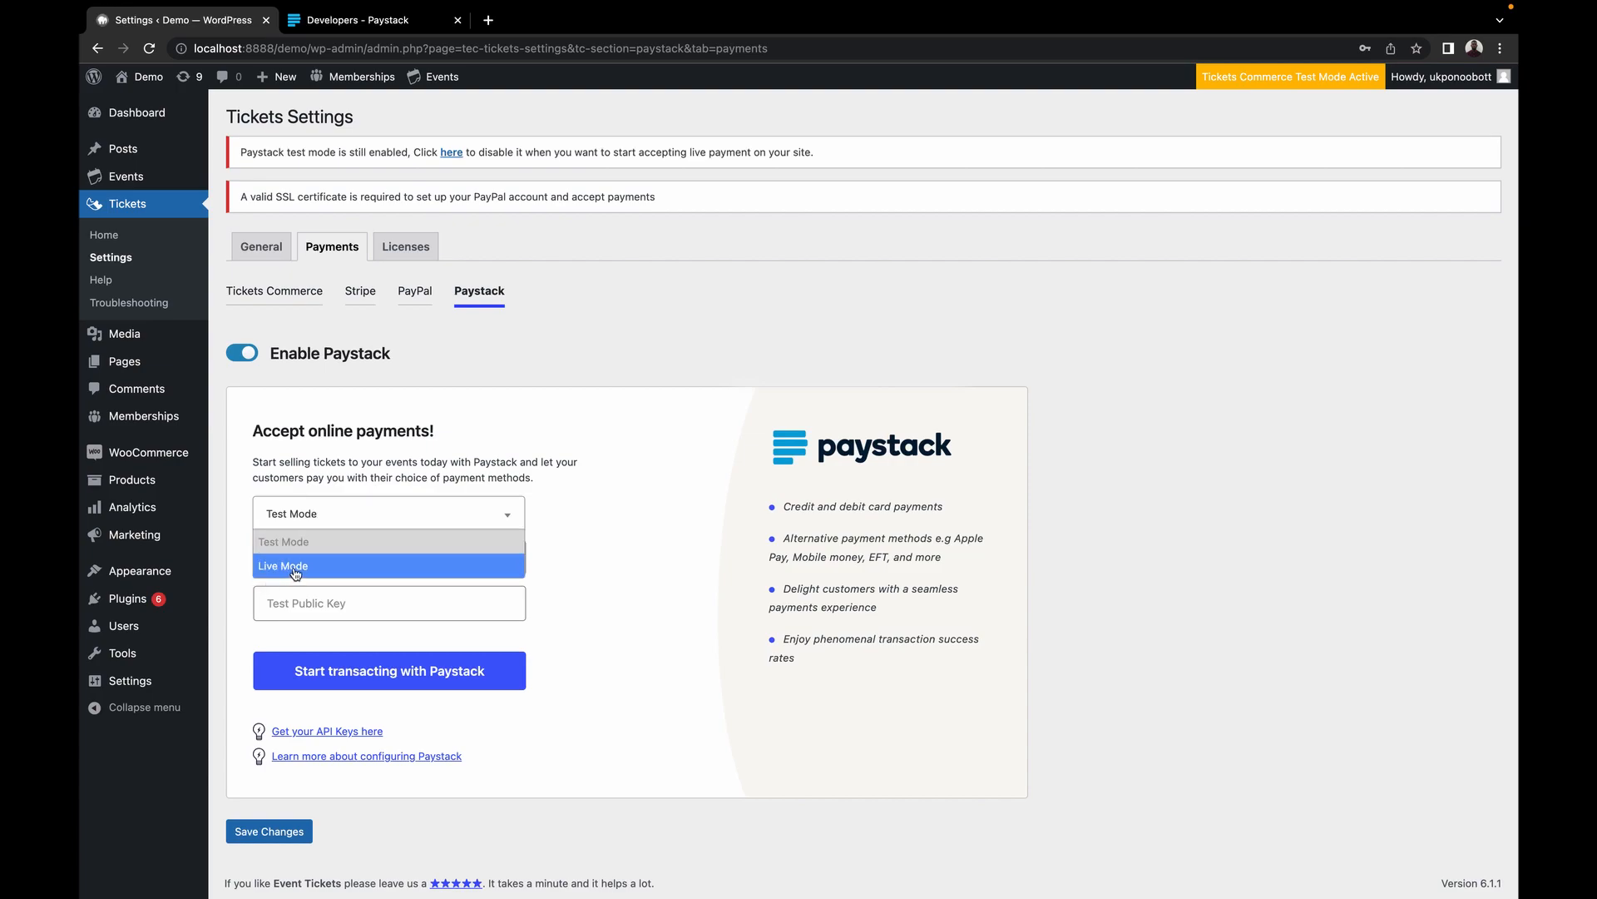
pyautogui.click(355, 510)
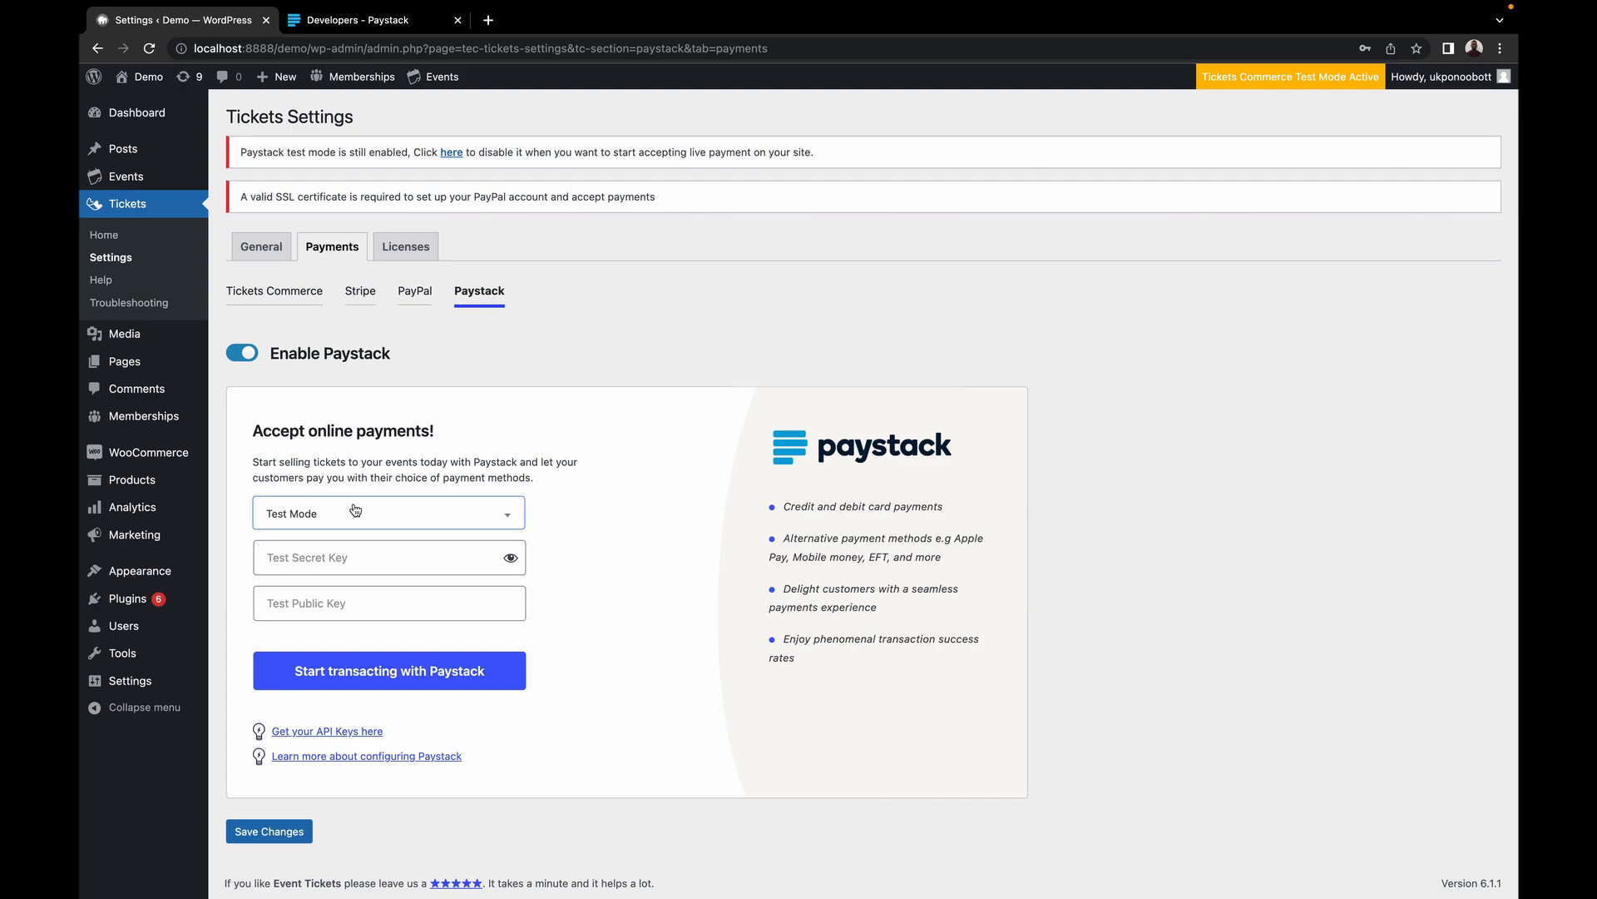
# Copy the test secret key from Paystack's API keys page into WordPress's test secret key field.
pyautogui.click(331, 23)
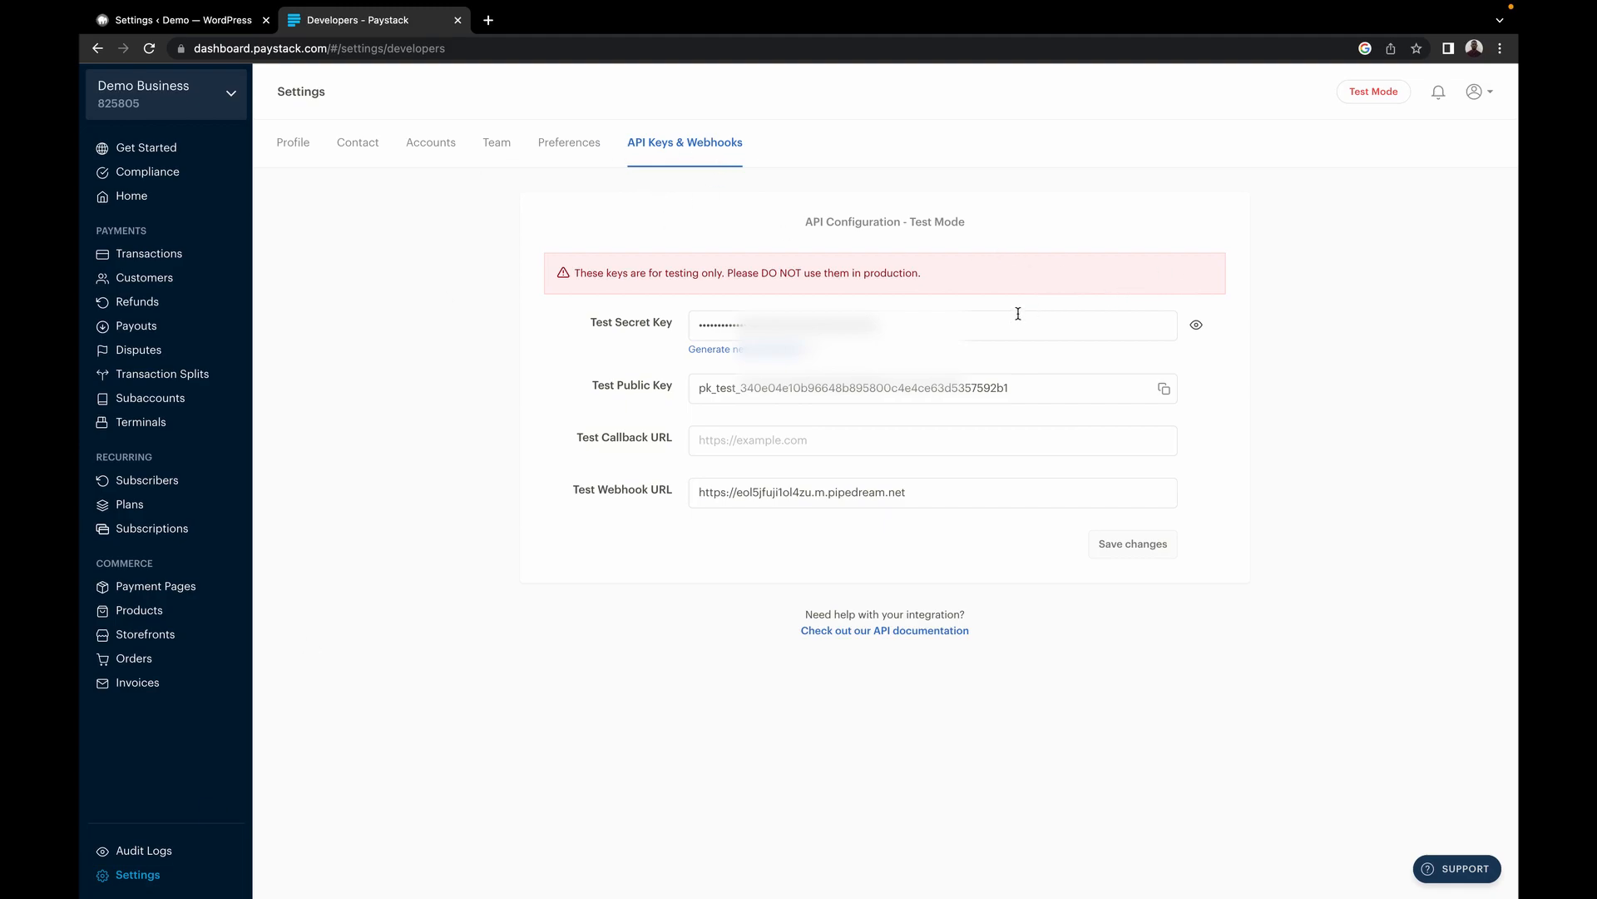
pyautogui.click(1004, 327)
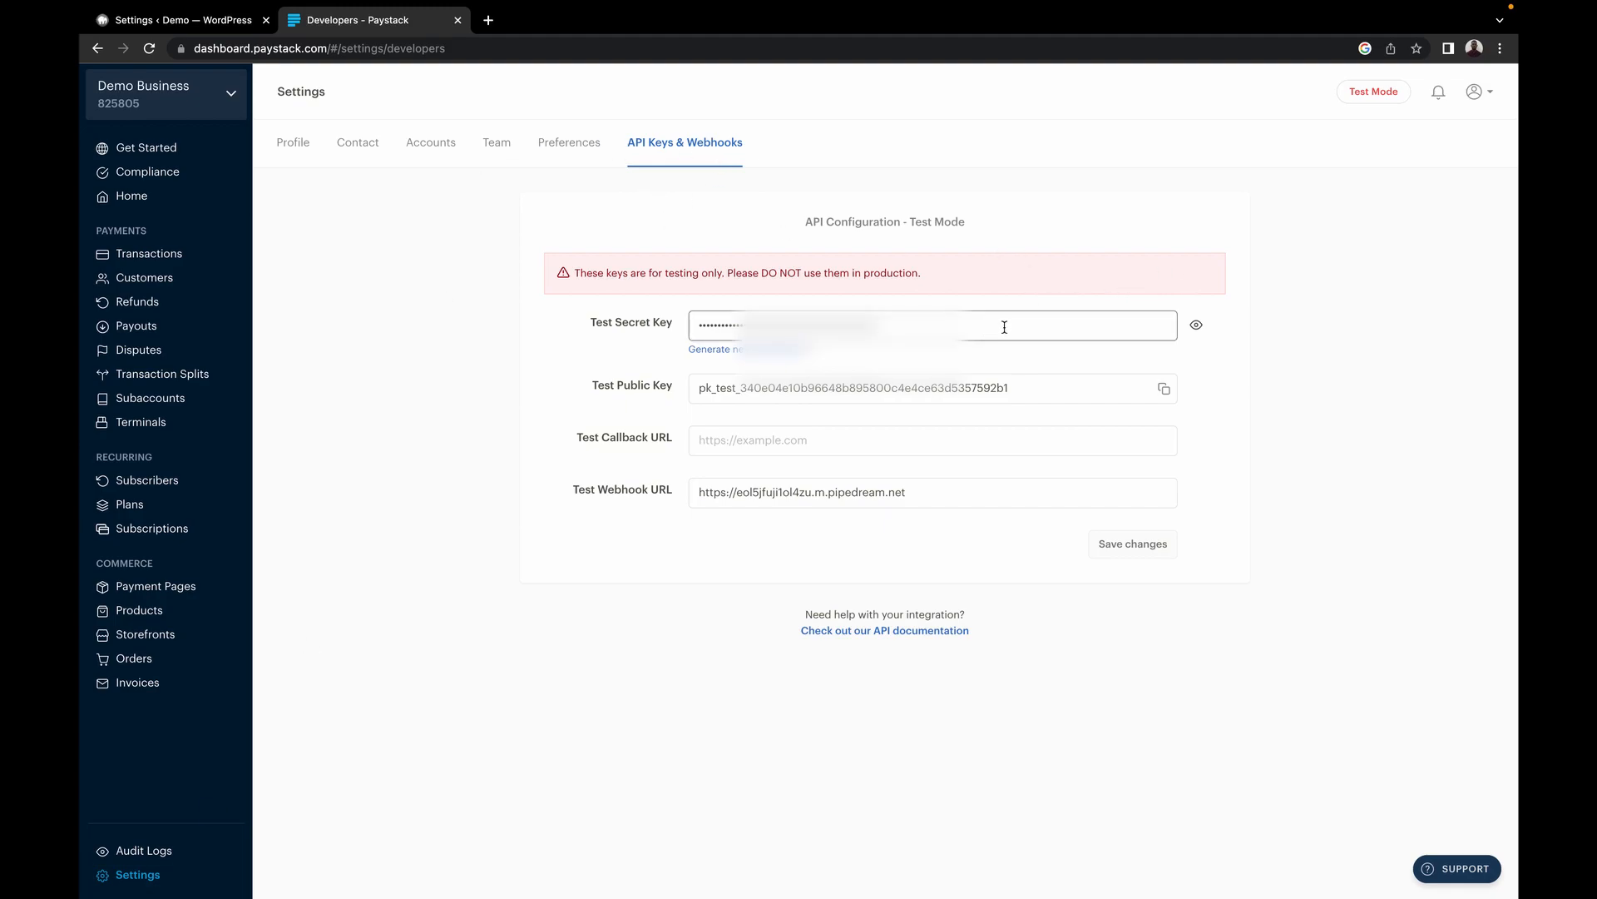
pyautogui.click(1196, 327)
pyautogui.click(1164, 325)
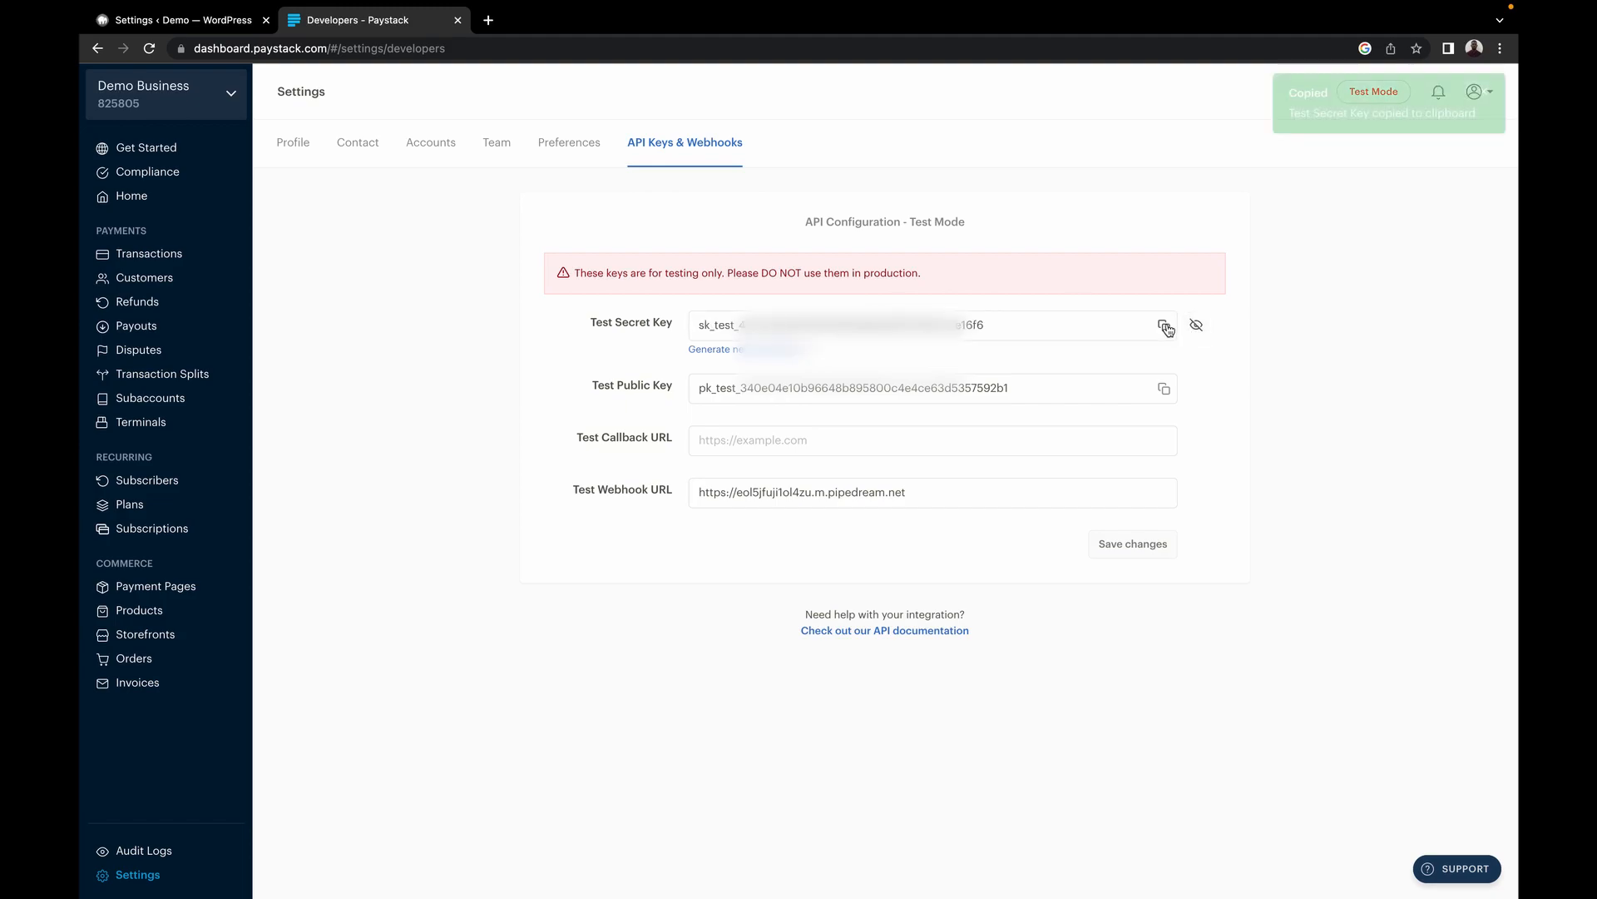
pyautogui.click(183, 62)
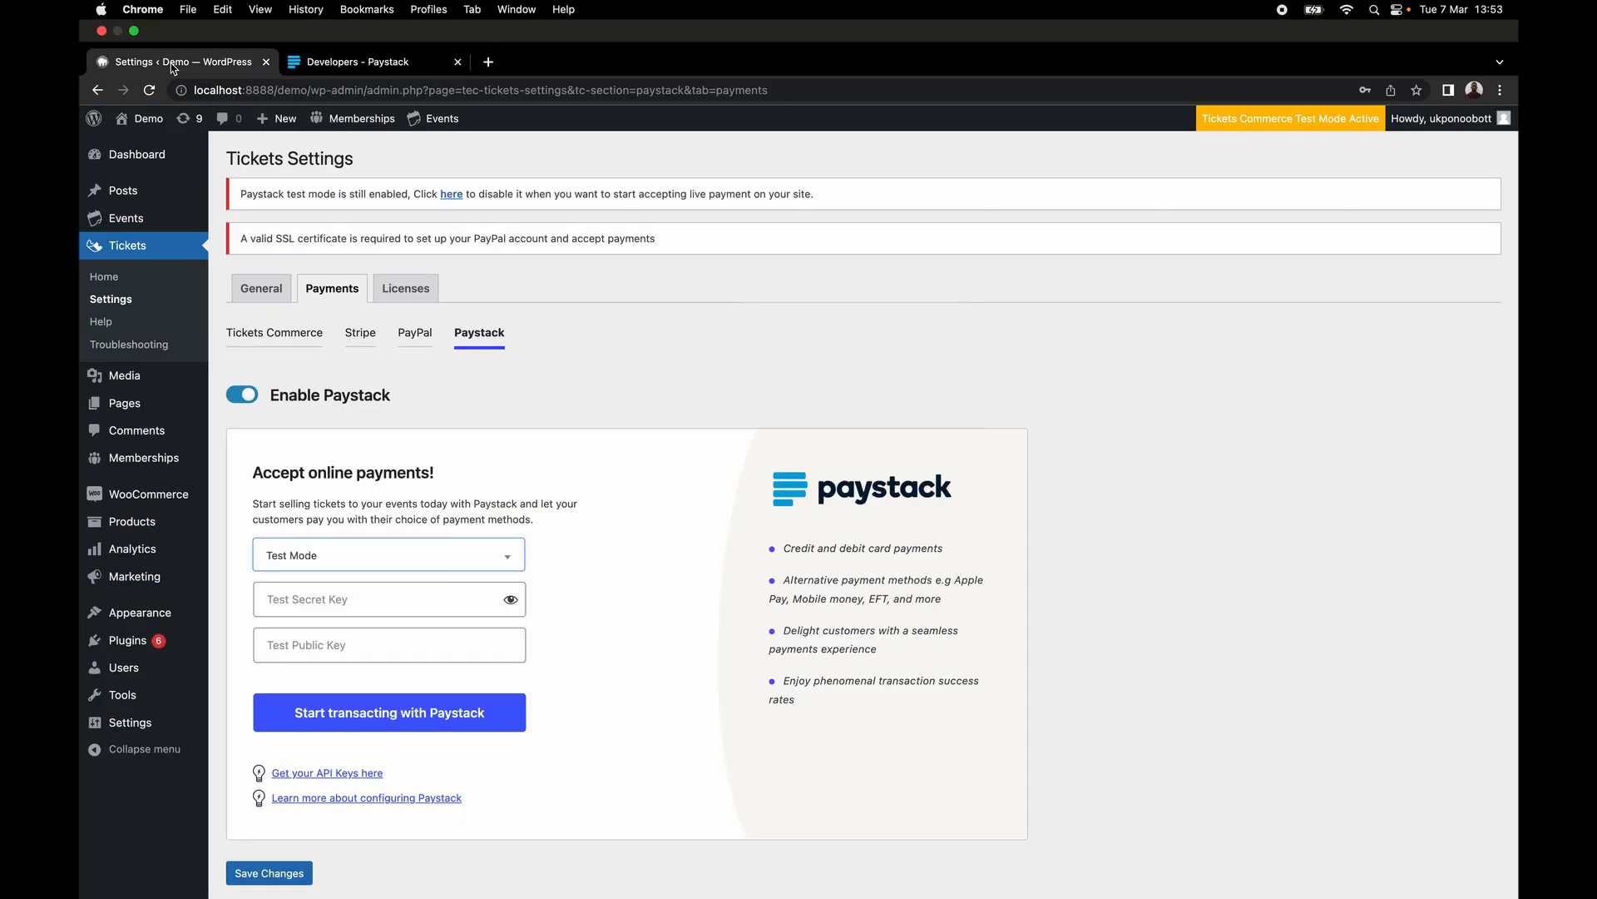
pyautogui.click(309, 564)
pyautogui.press('super+v')
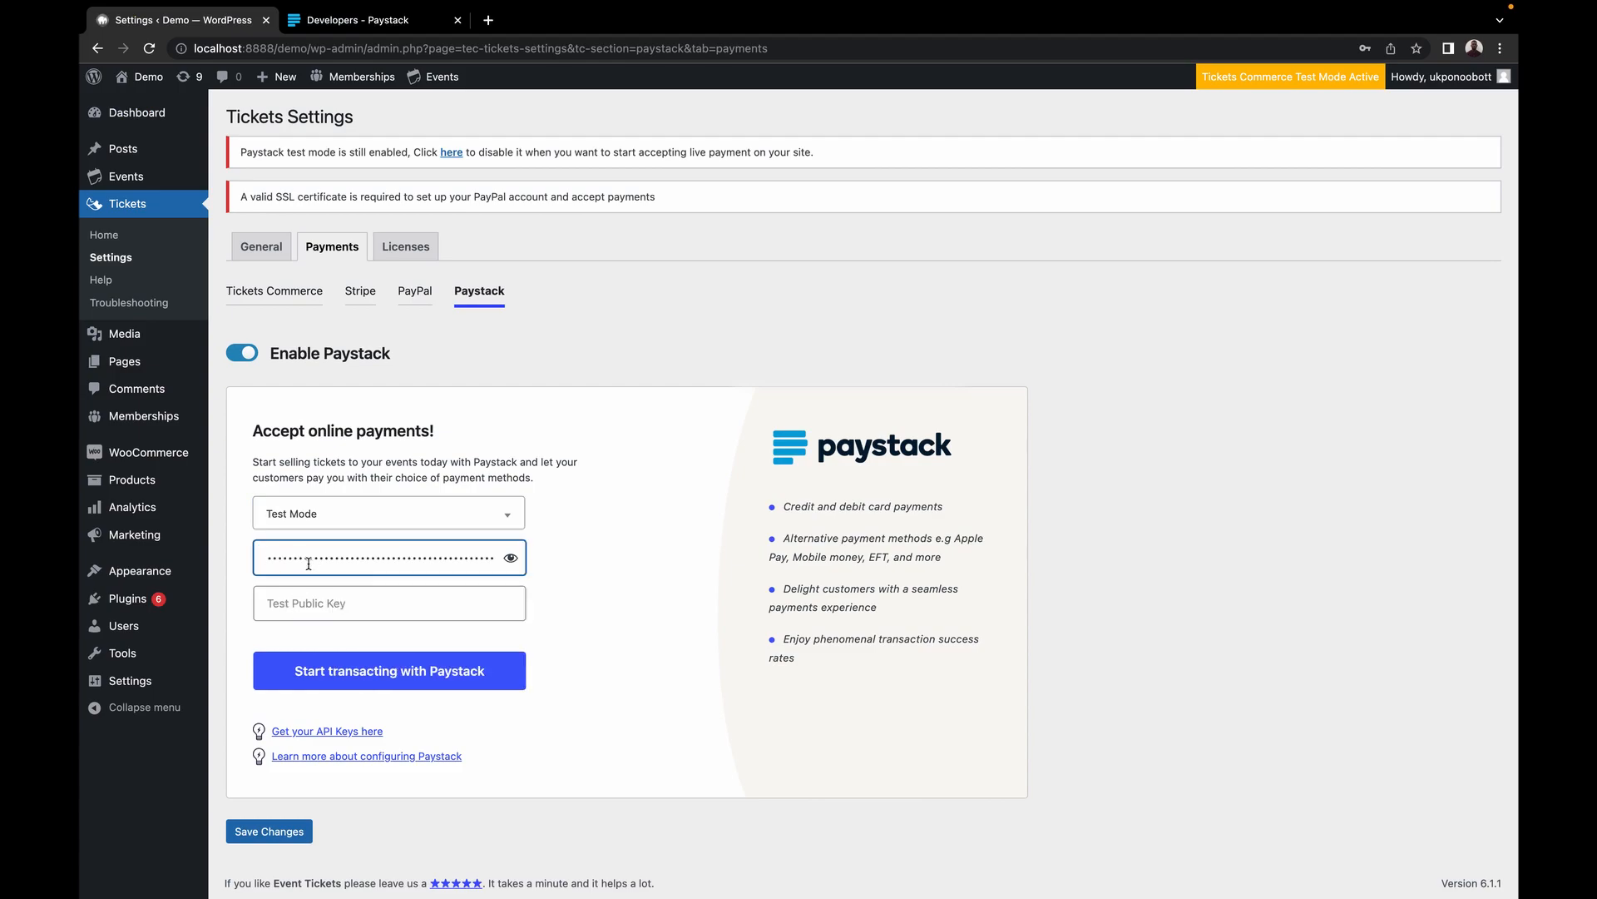
# Copy the test public key into WordPress's test public key field and save the Paystack settings.
pyautogui.click(357, 23)
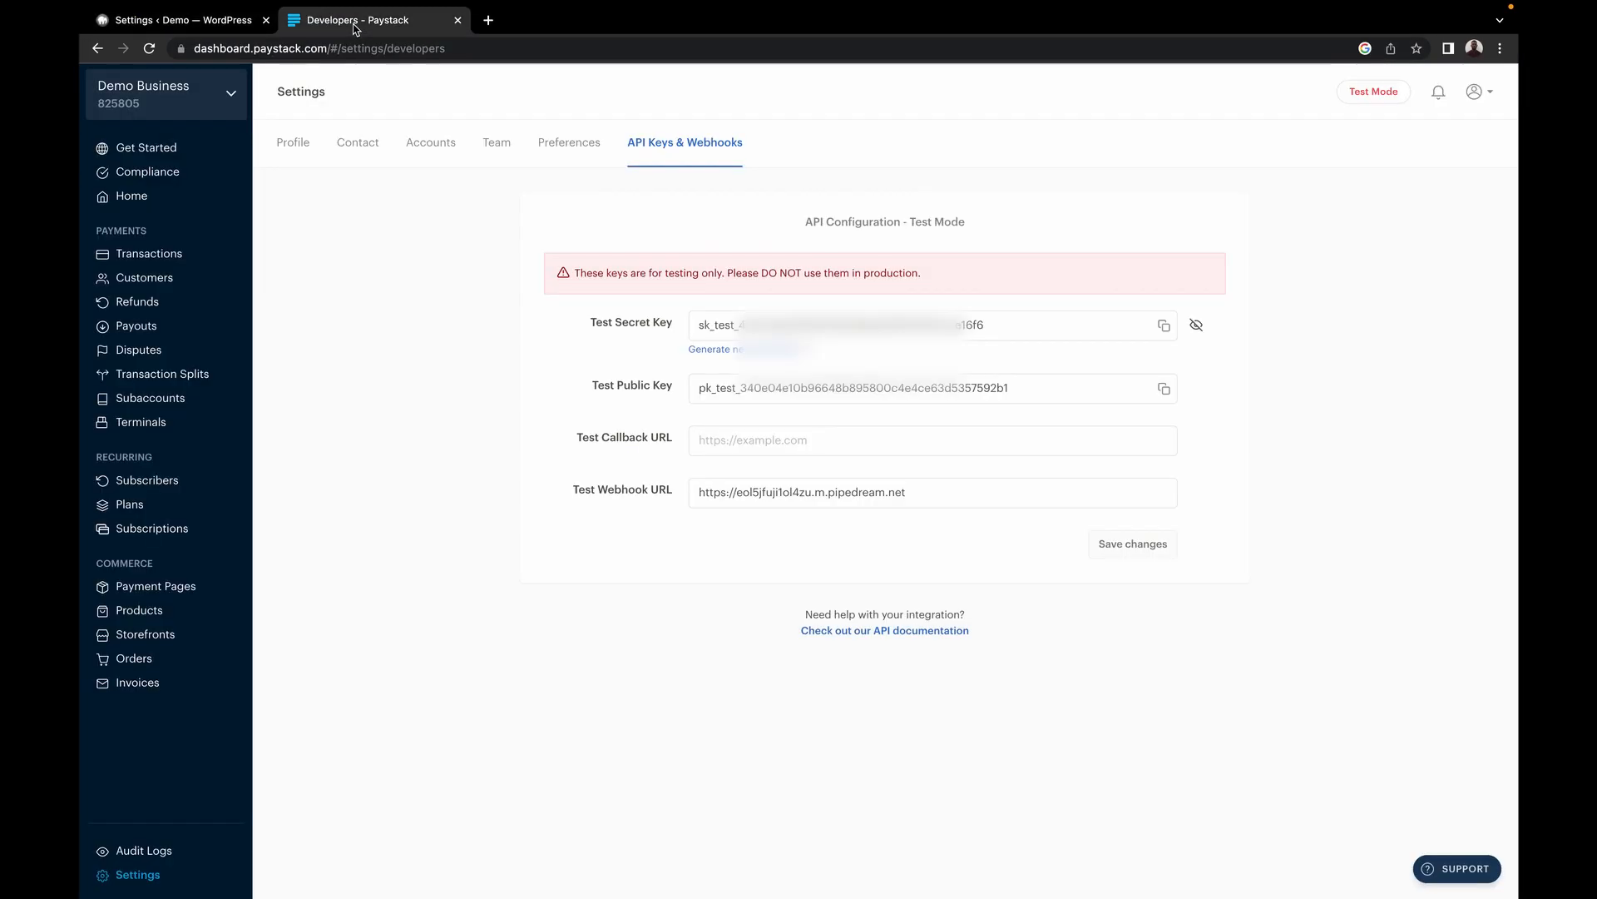
pyautogui.click(1164, 389)
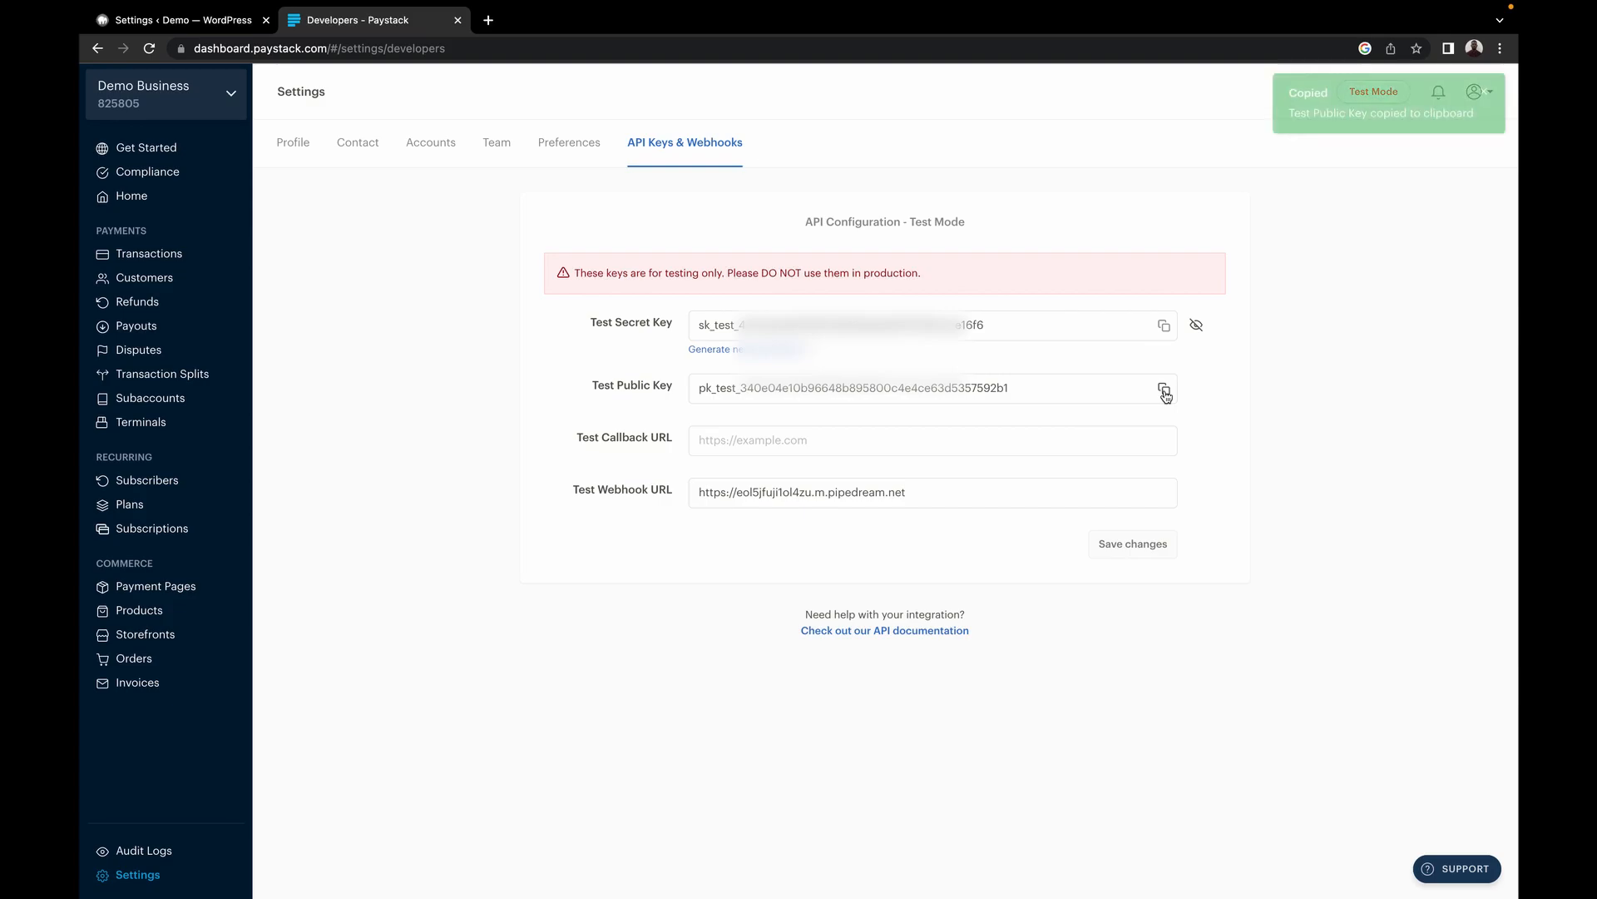
pyautogui.click(203, 25)
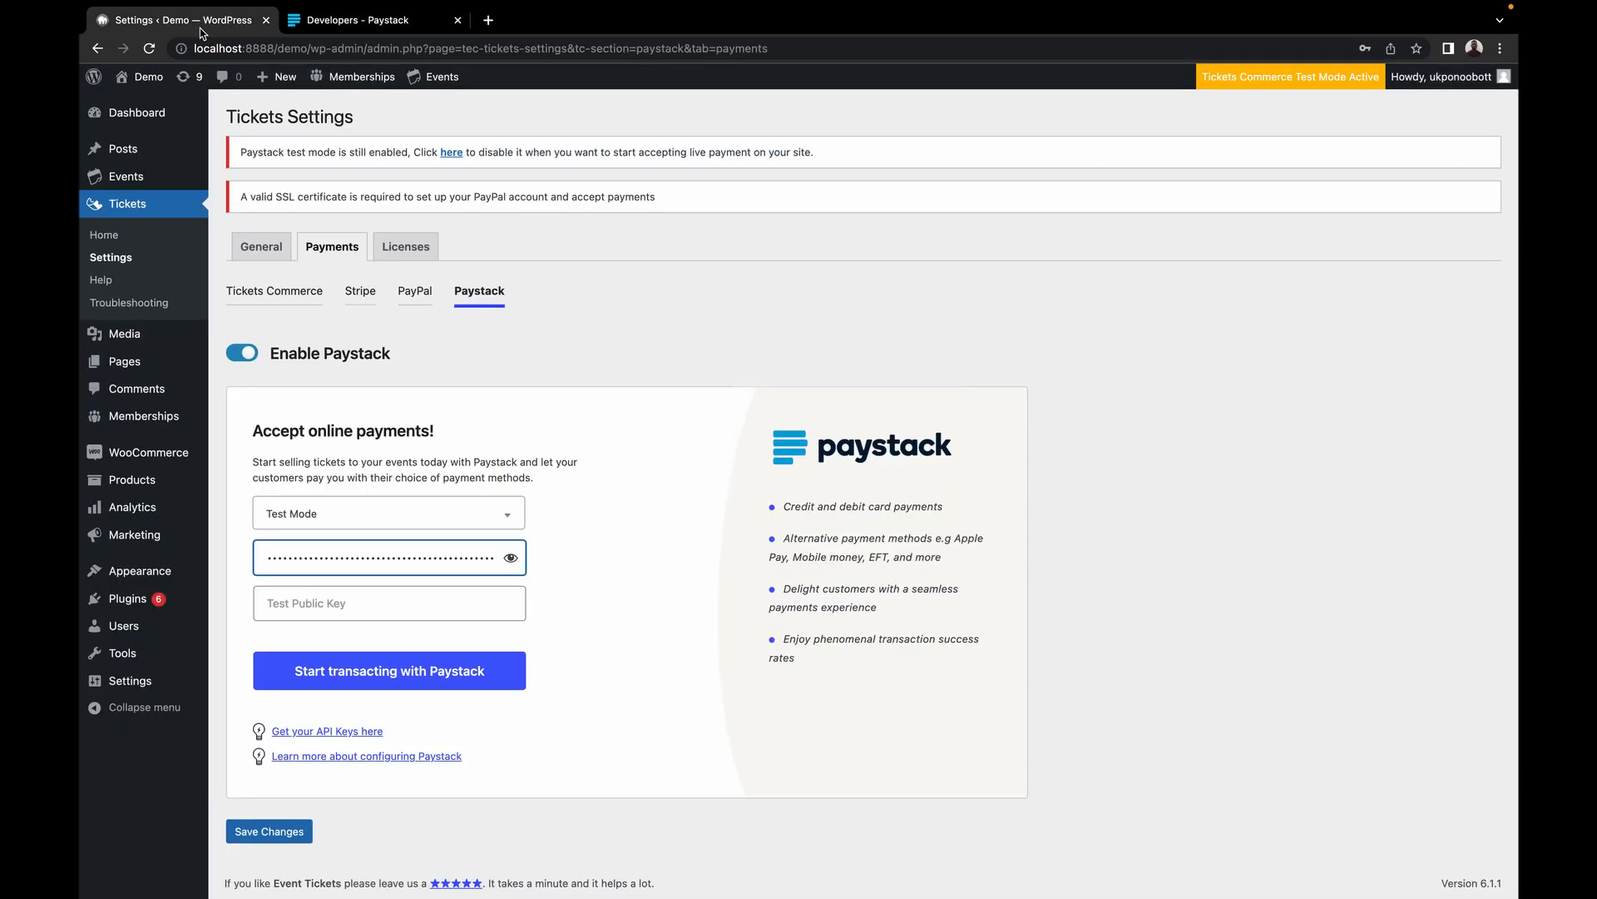
pyautogui.click(315, 607)
pyautogui.press('super+v')
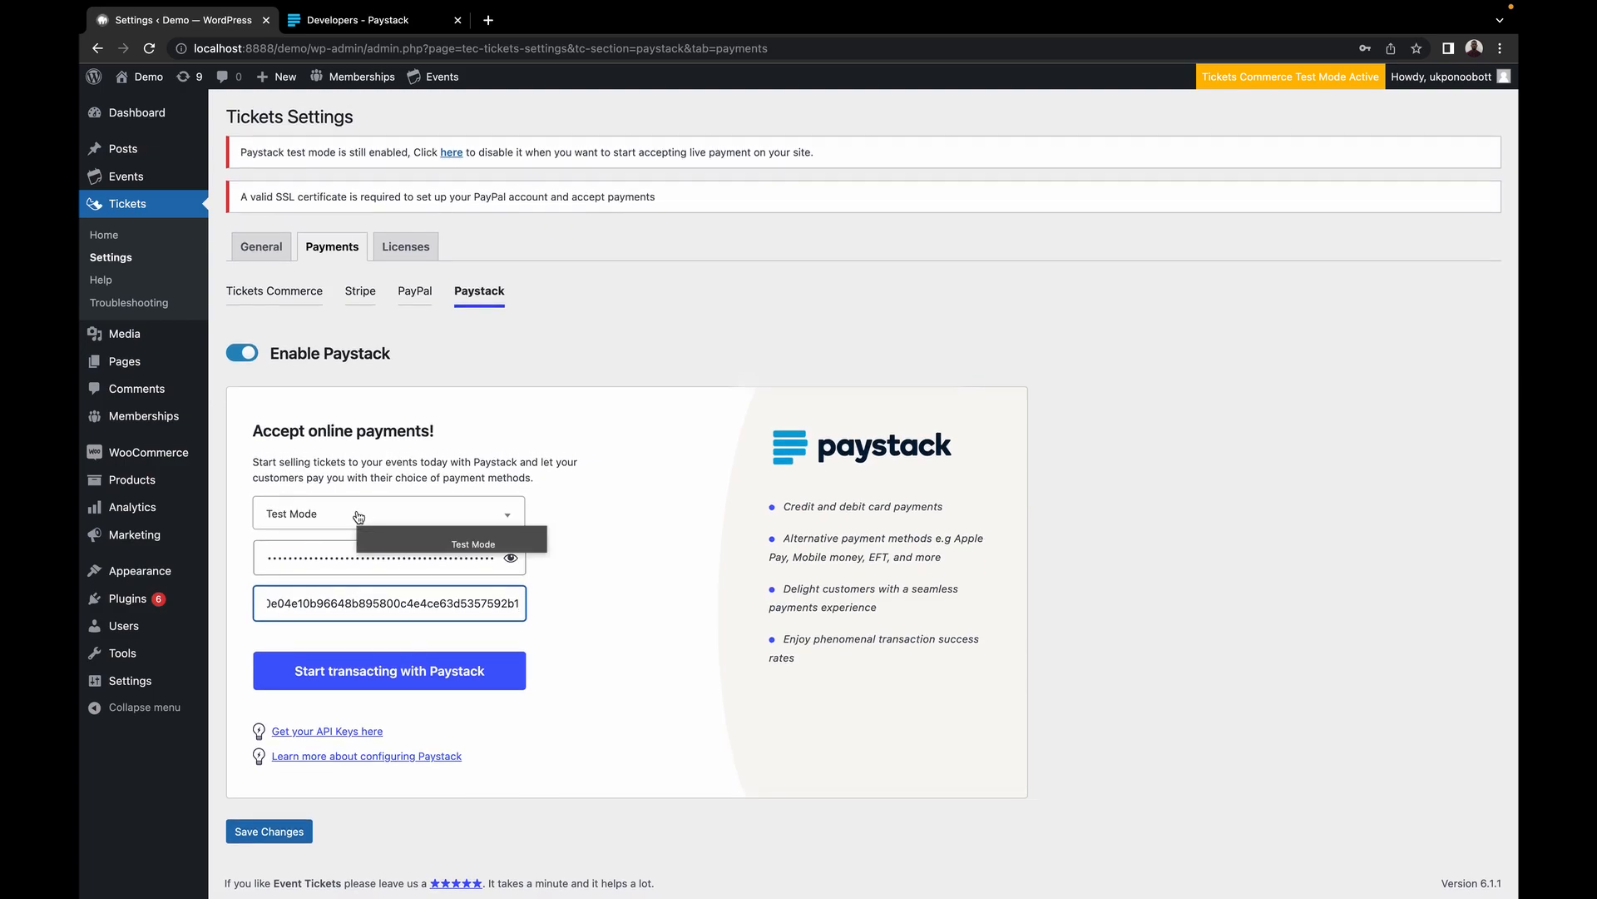
pyautogui.click(332, 674)
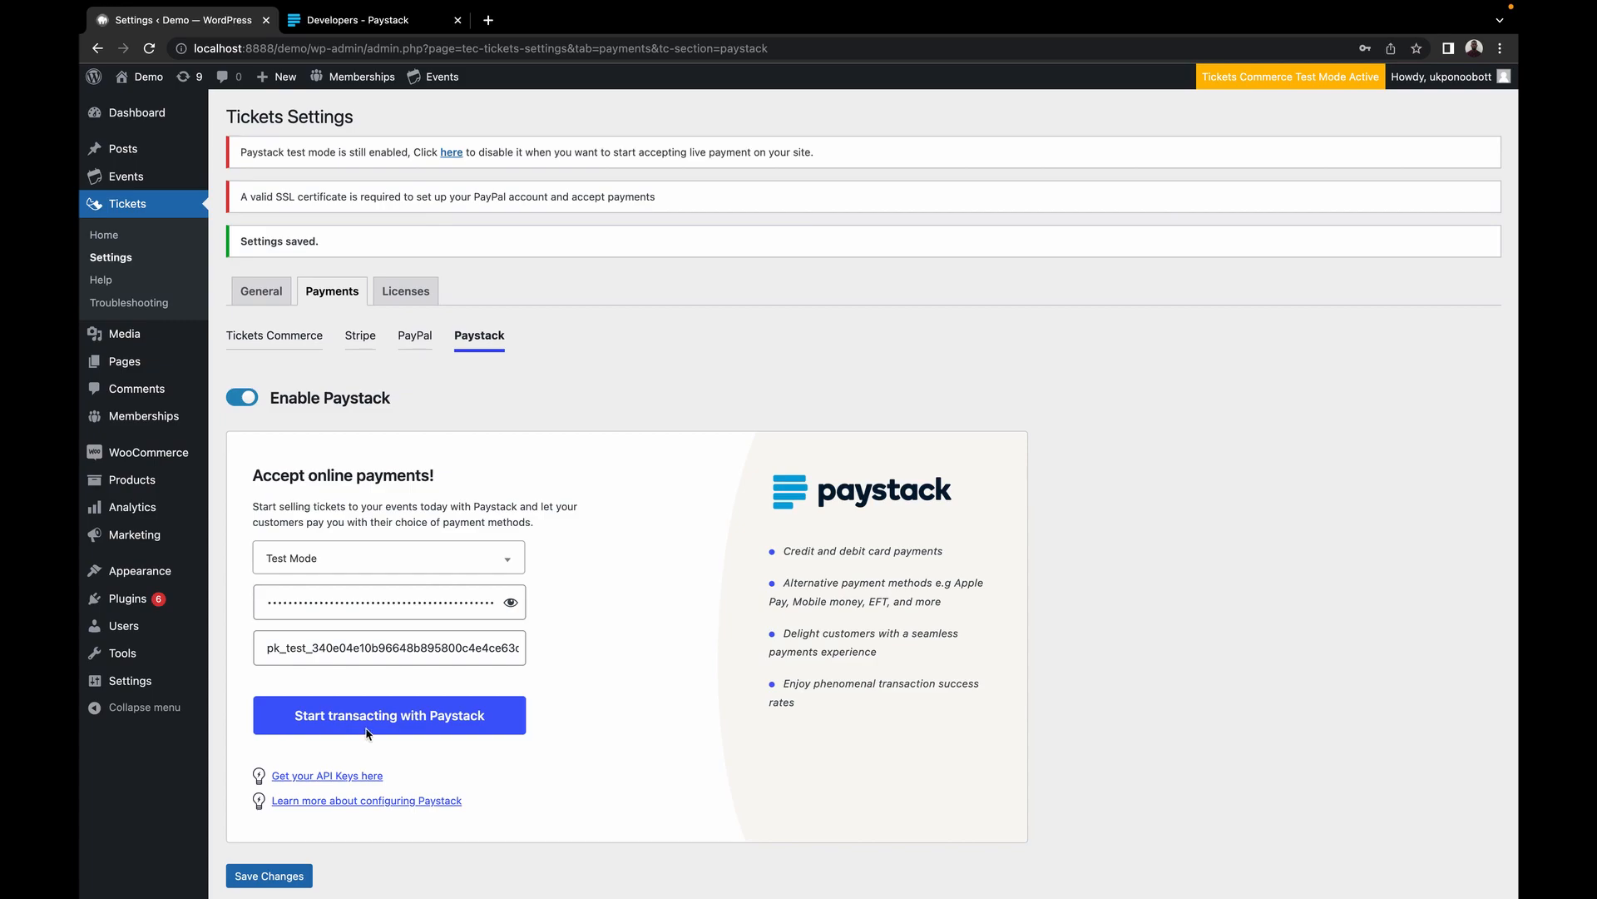
# Submit the entered Paystack keys, dismiss the browser password prompt, and re-enable Paystack.
pyautogui.click(360, 722)
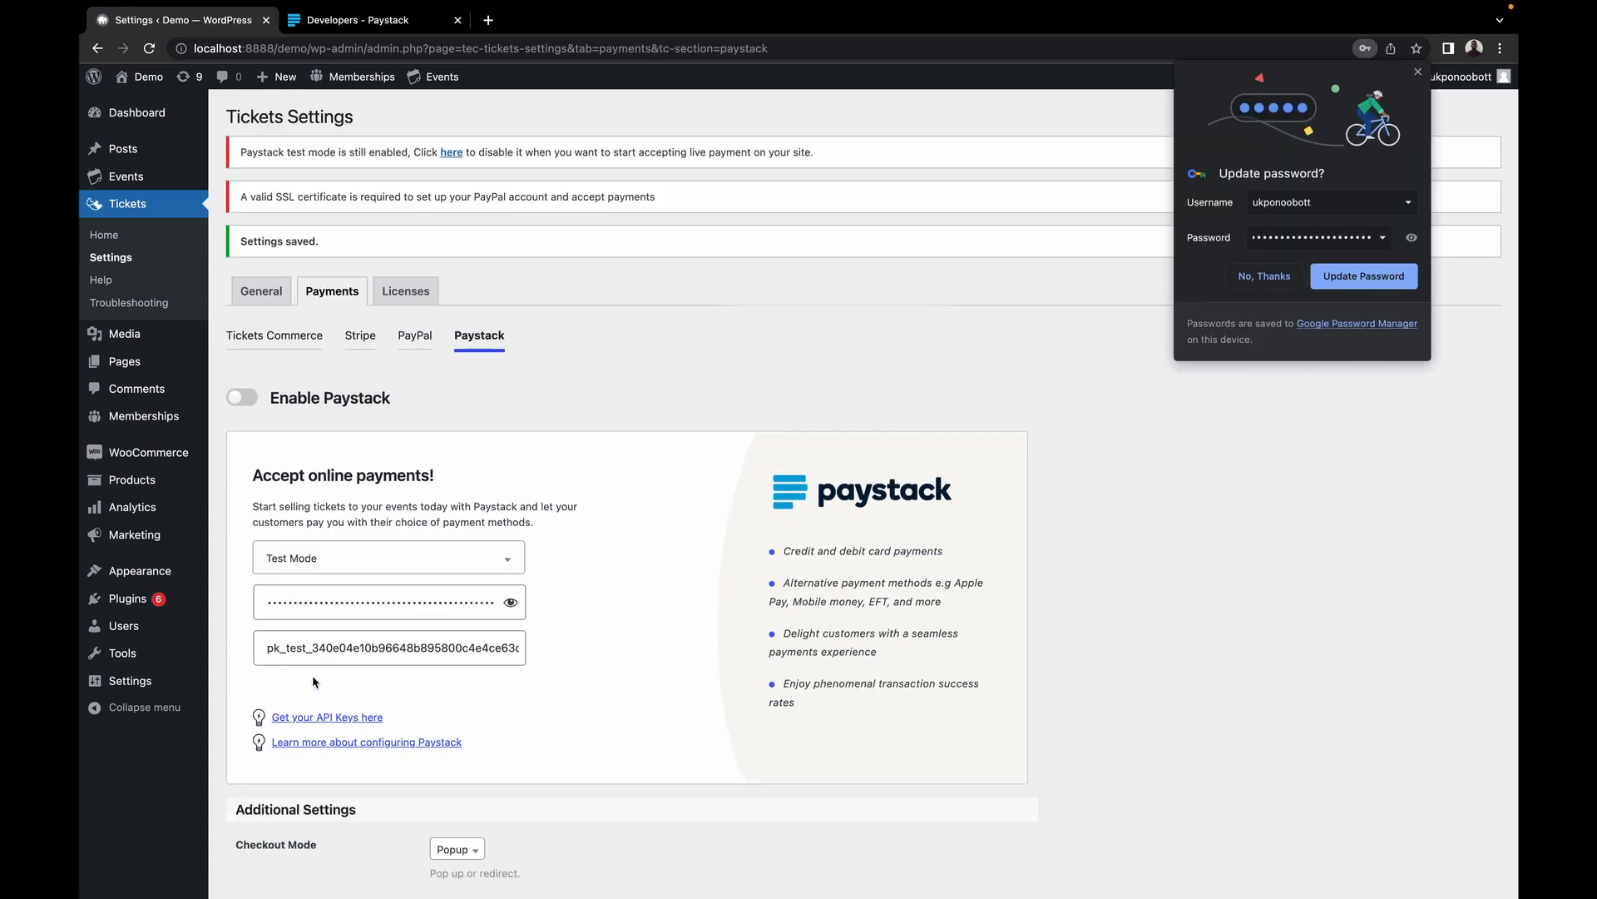
pyautogui.click(1267, 282)
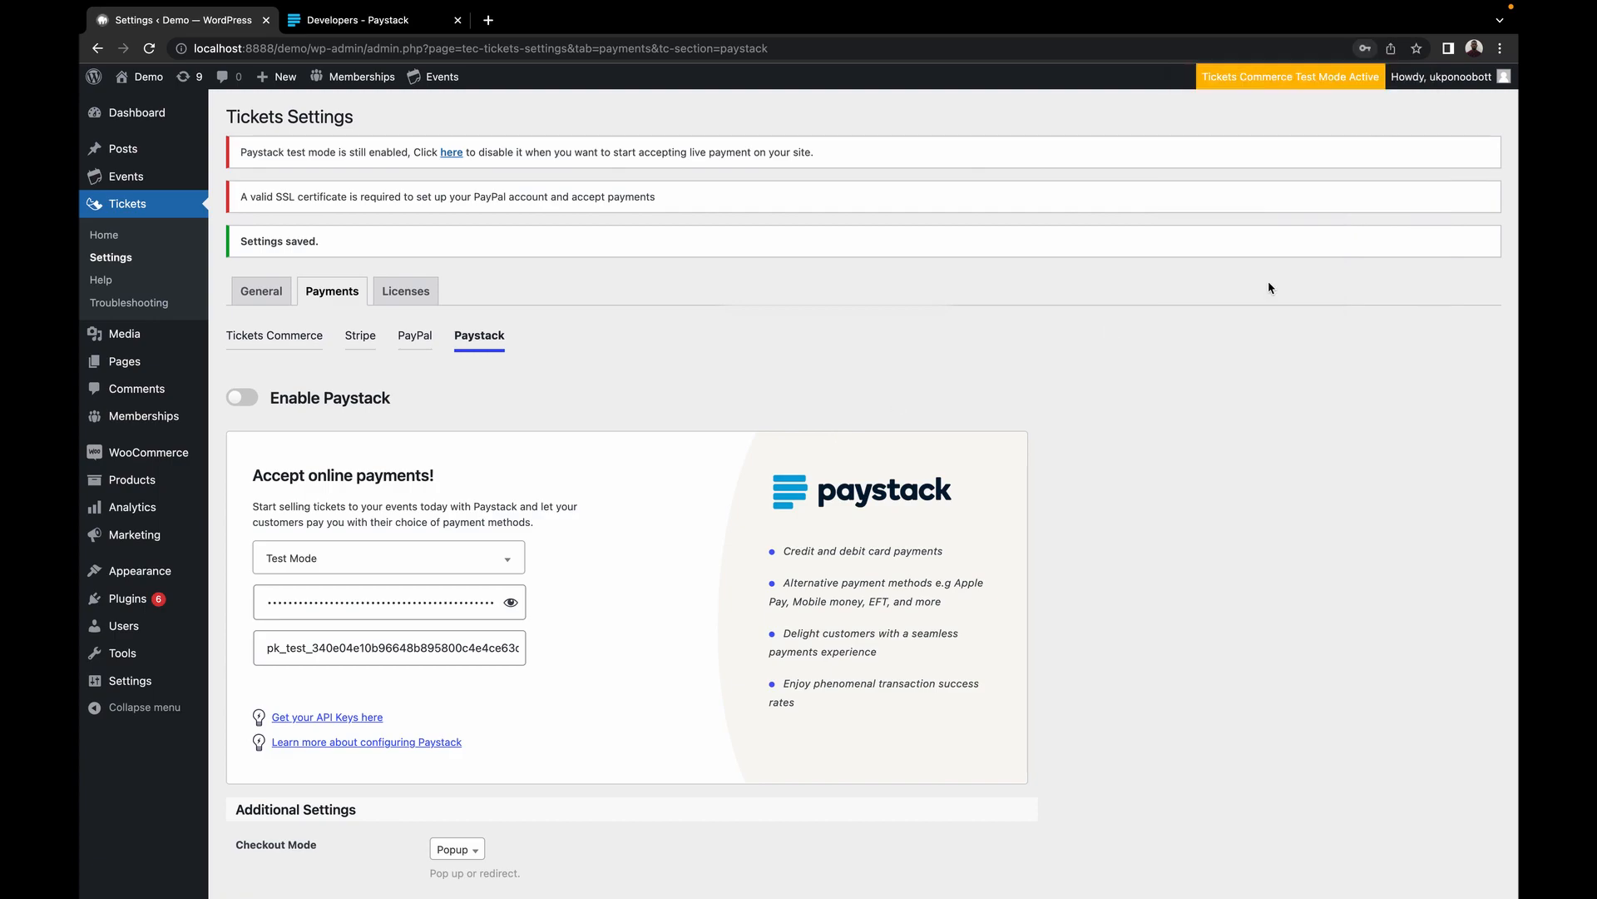
pyautogui.click(256, 406)
# Keep Popup checkout mode, tick Order ID, Customer Name and Cart Details metadata, and select the webhook URL.
pyautogui.scroll(-3, 404, 468)
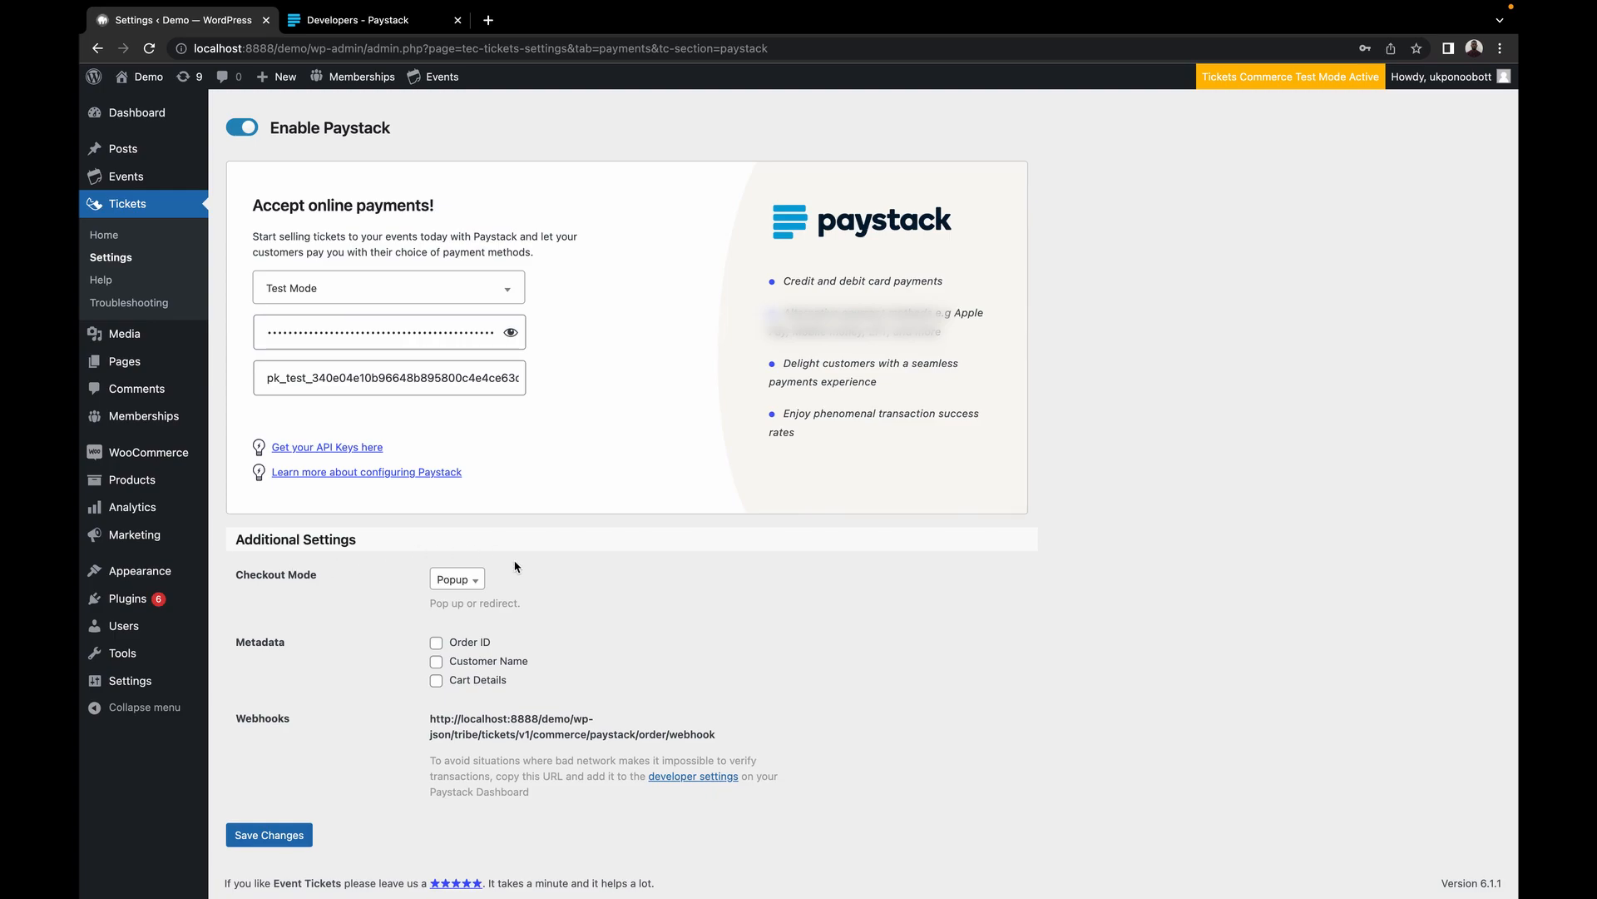
pyautogui.click(469, 582)
pyautogui.click(471, 591)
pyautogui.click(436, 643)
pyautogui.click(437, 663)
pyautogui.click(439, 681)
pyautogui.moveTo(429, 716)
pyautogui.mouseDown()
pyautogui.moveTo(718, 740)
pyautogui.moveTo(431, 723)
pyautogui.mouseUp()
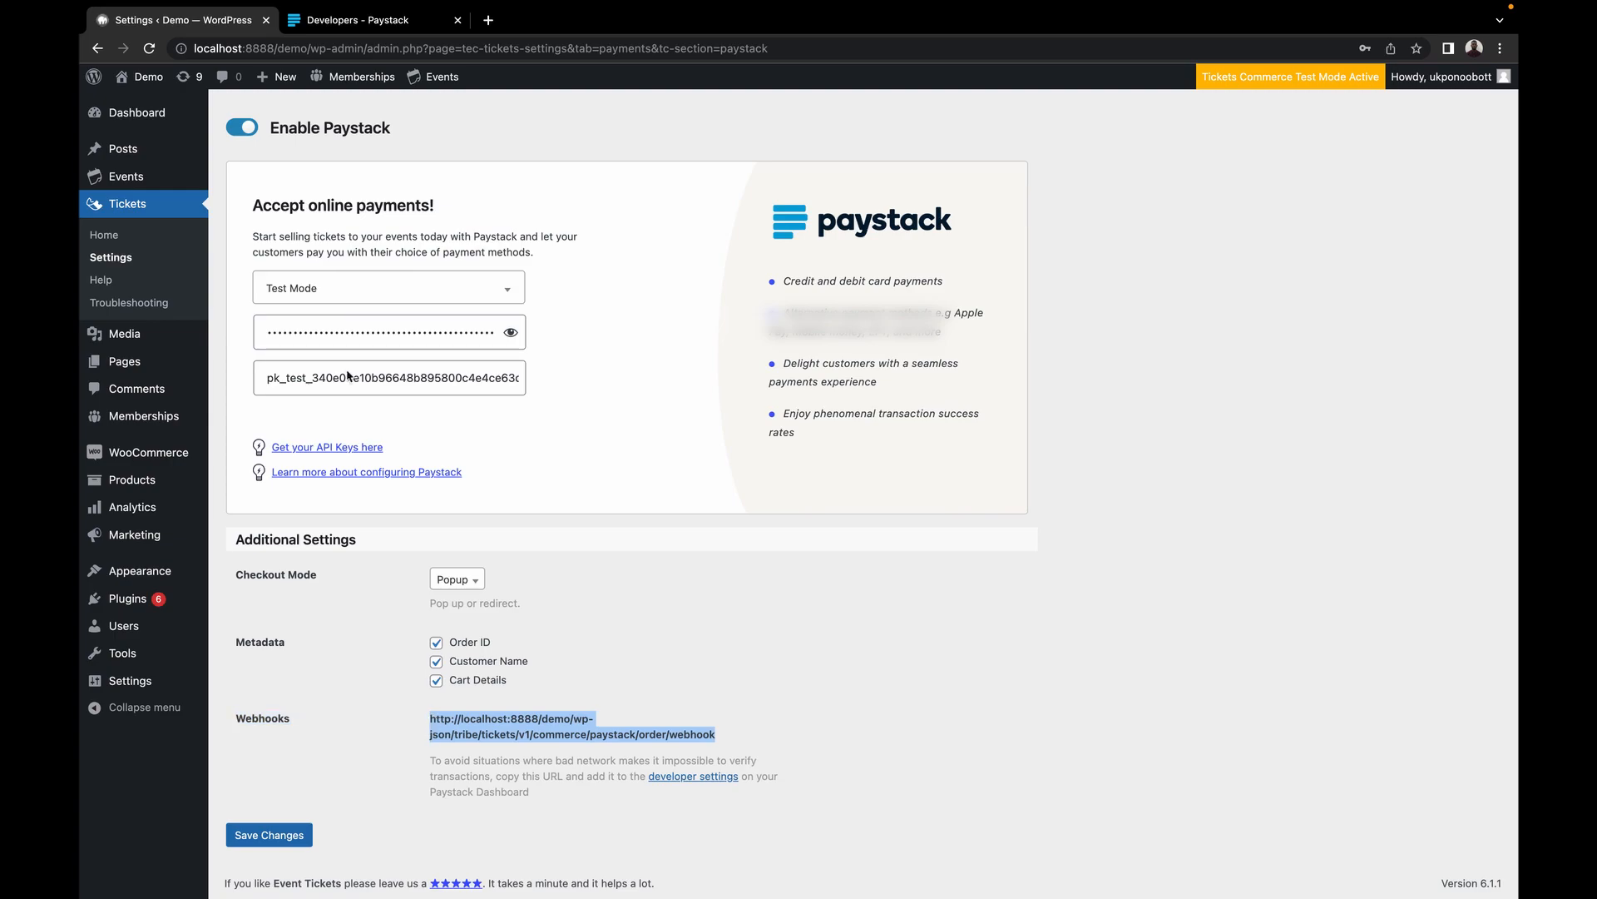
# Paste the webhook into Paystack's Test Webhook URL, change it to https on localhost.com without the port, and save.
pyautogui.click(339, 23)
pyautogui.click(925, 496)
pyautogui.tripleClick(701, 490)
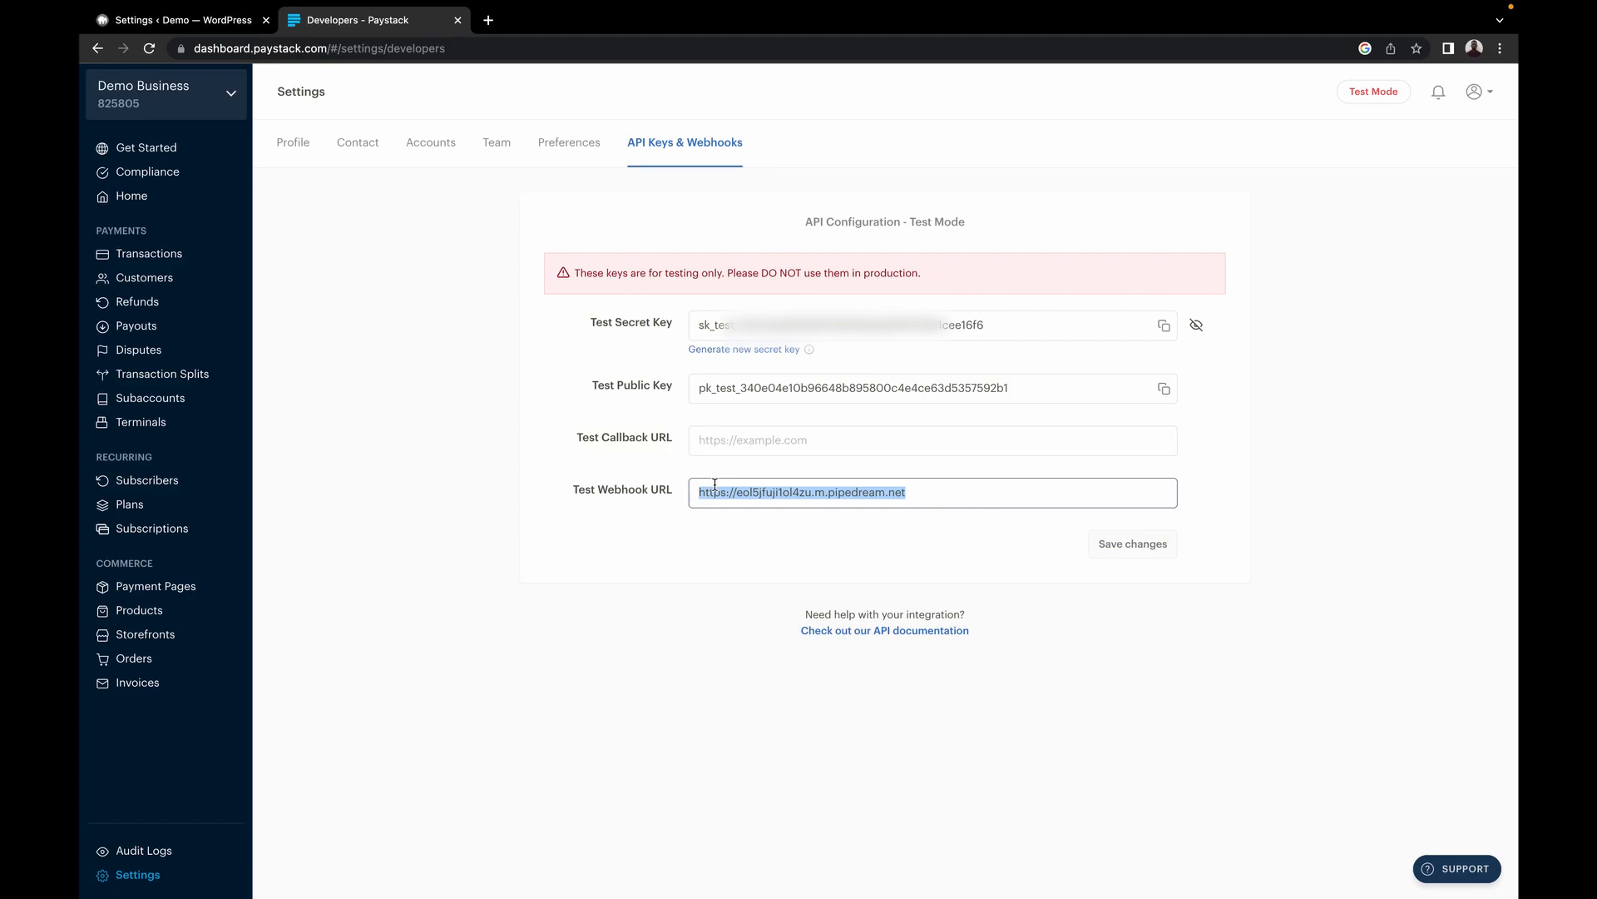
pyautogui.hotkey('ctrl', 'v')
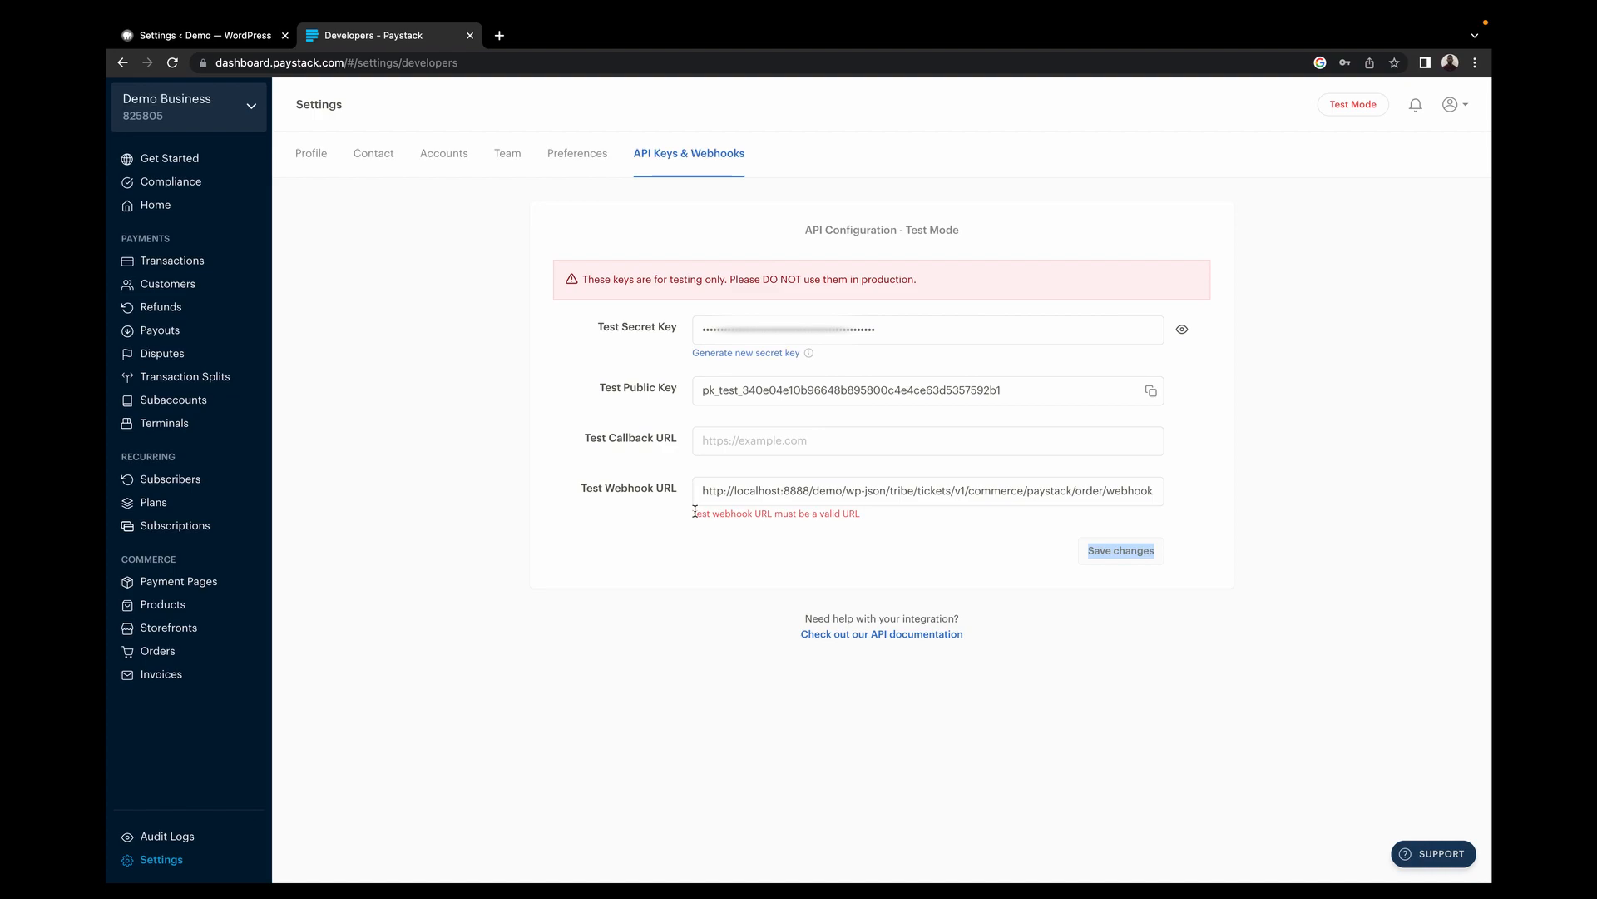
pyautogui.click(806, 494)
pyautogui.press('BackSpace')
pyautogui.press('BackSpace')
pyautogui.press('BackSpace')
pyautogui.press('BackSpace')
pyautogui.press('BackSpace')
pyautogui.write('.')
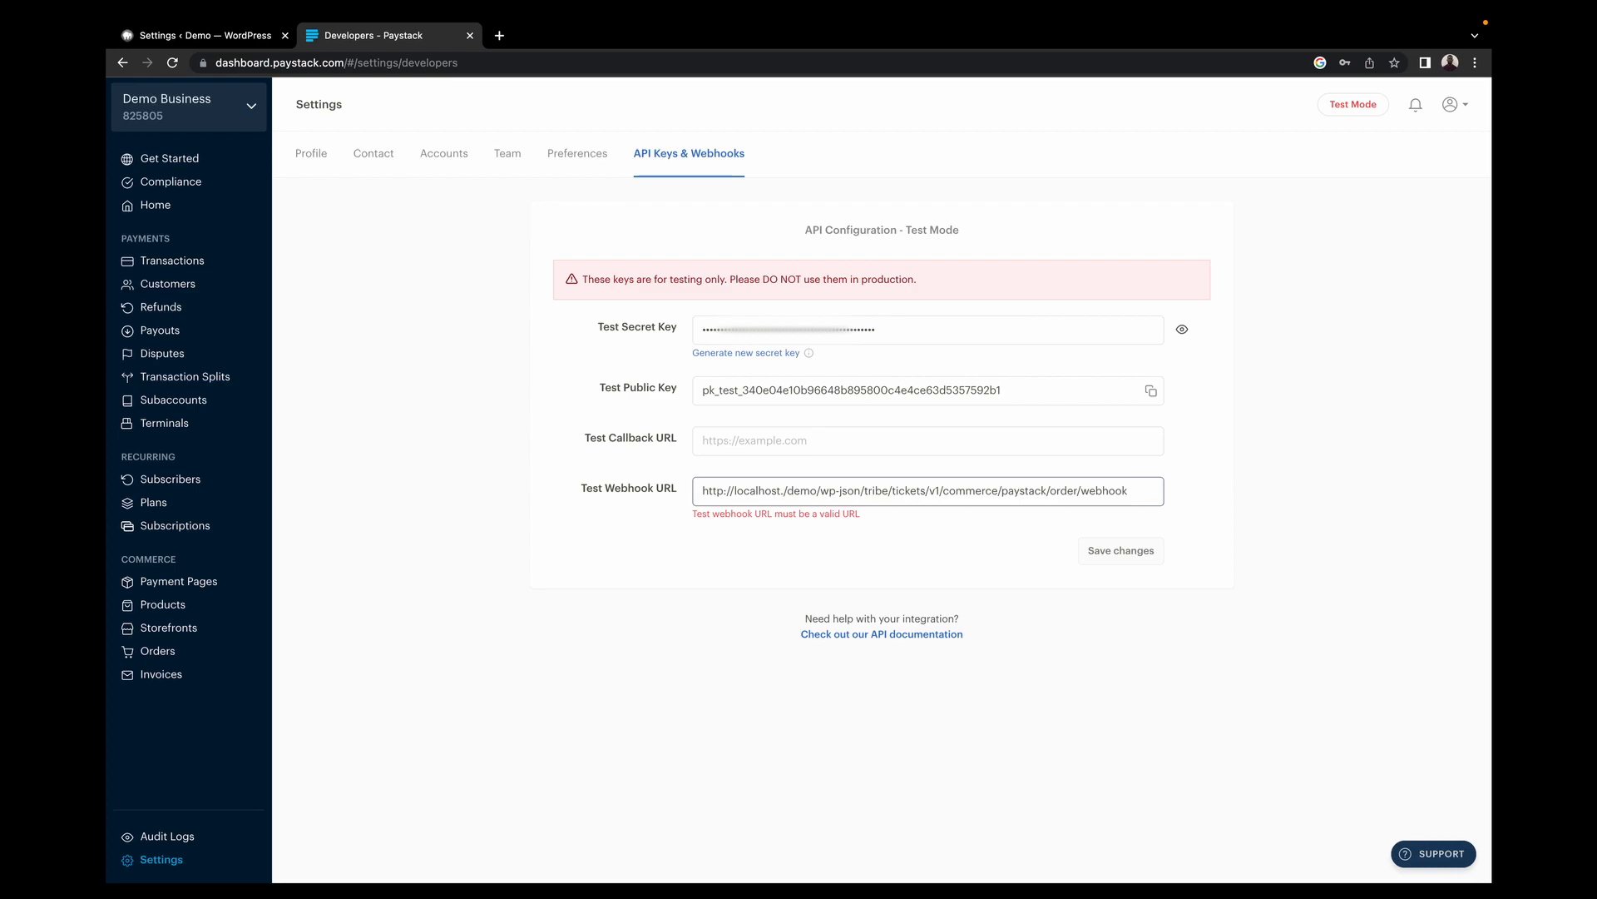
pyautogui.write('com')
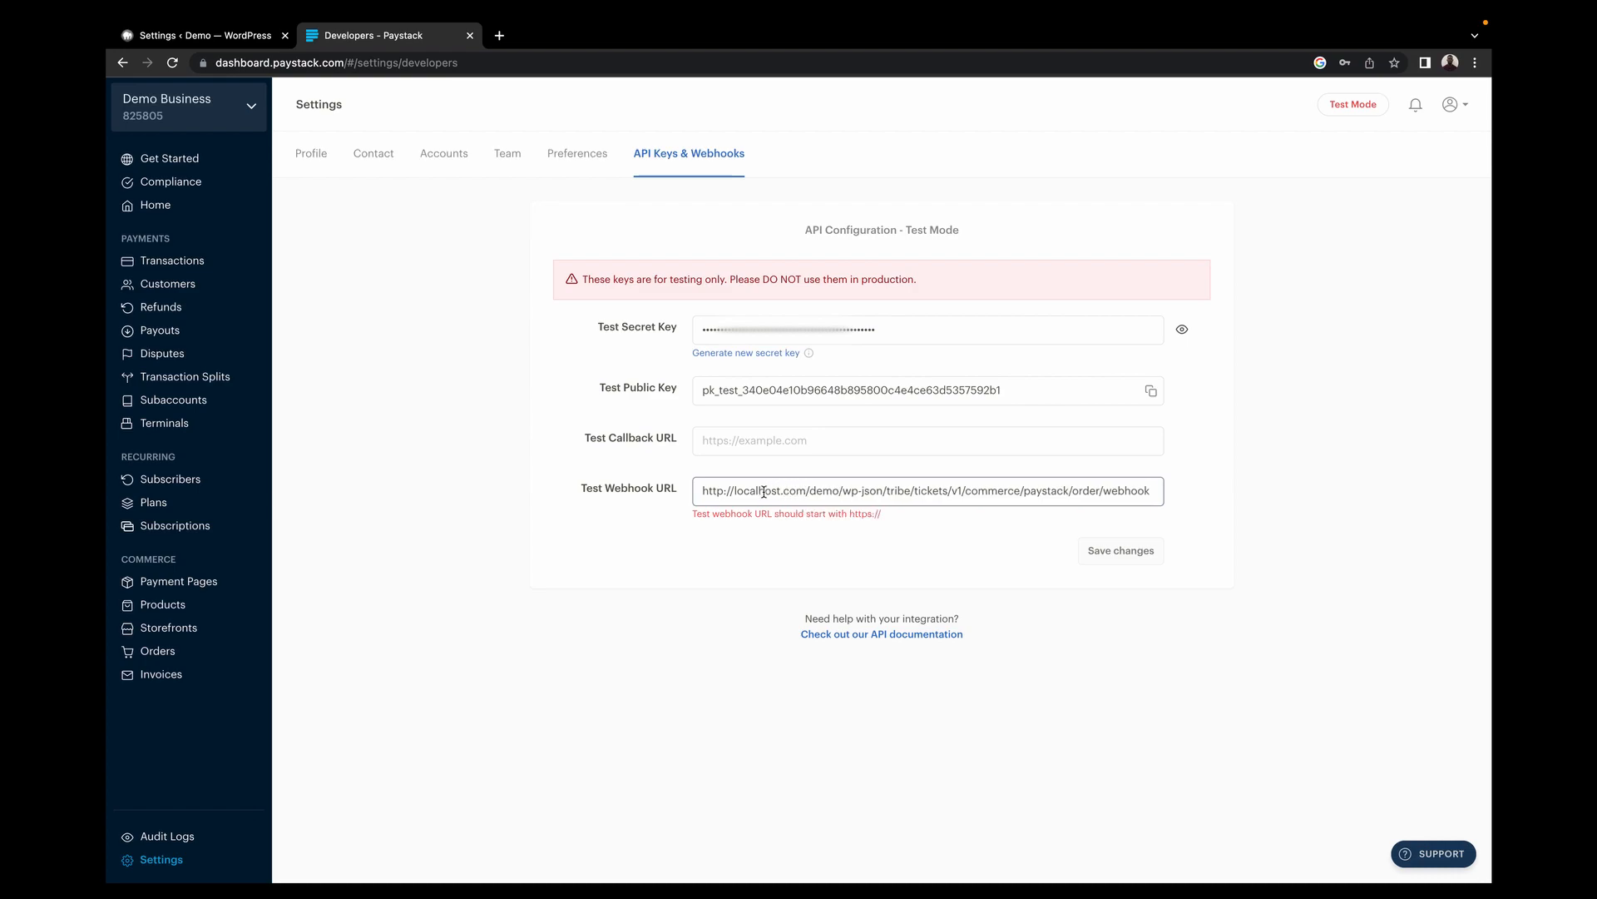
pyautogui.click(723, 491)
pyautogui.press('BackSpace')
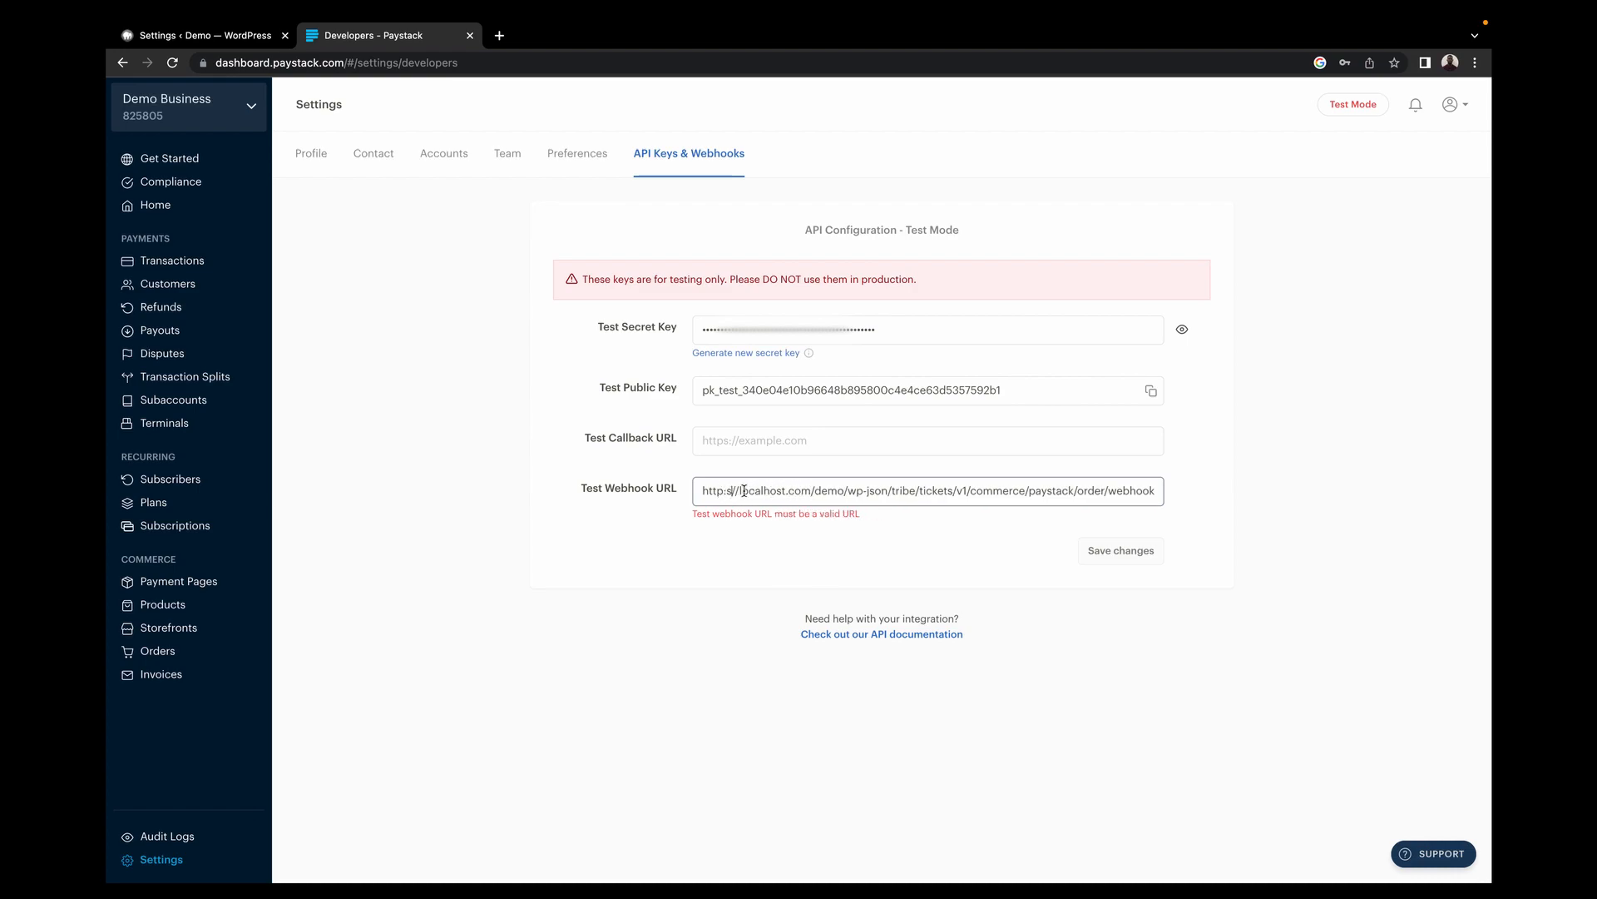
pyautogui.write('s')
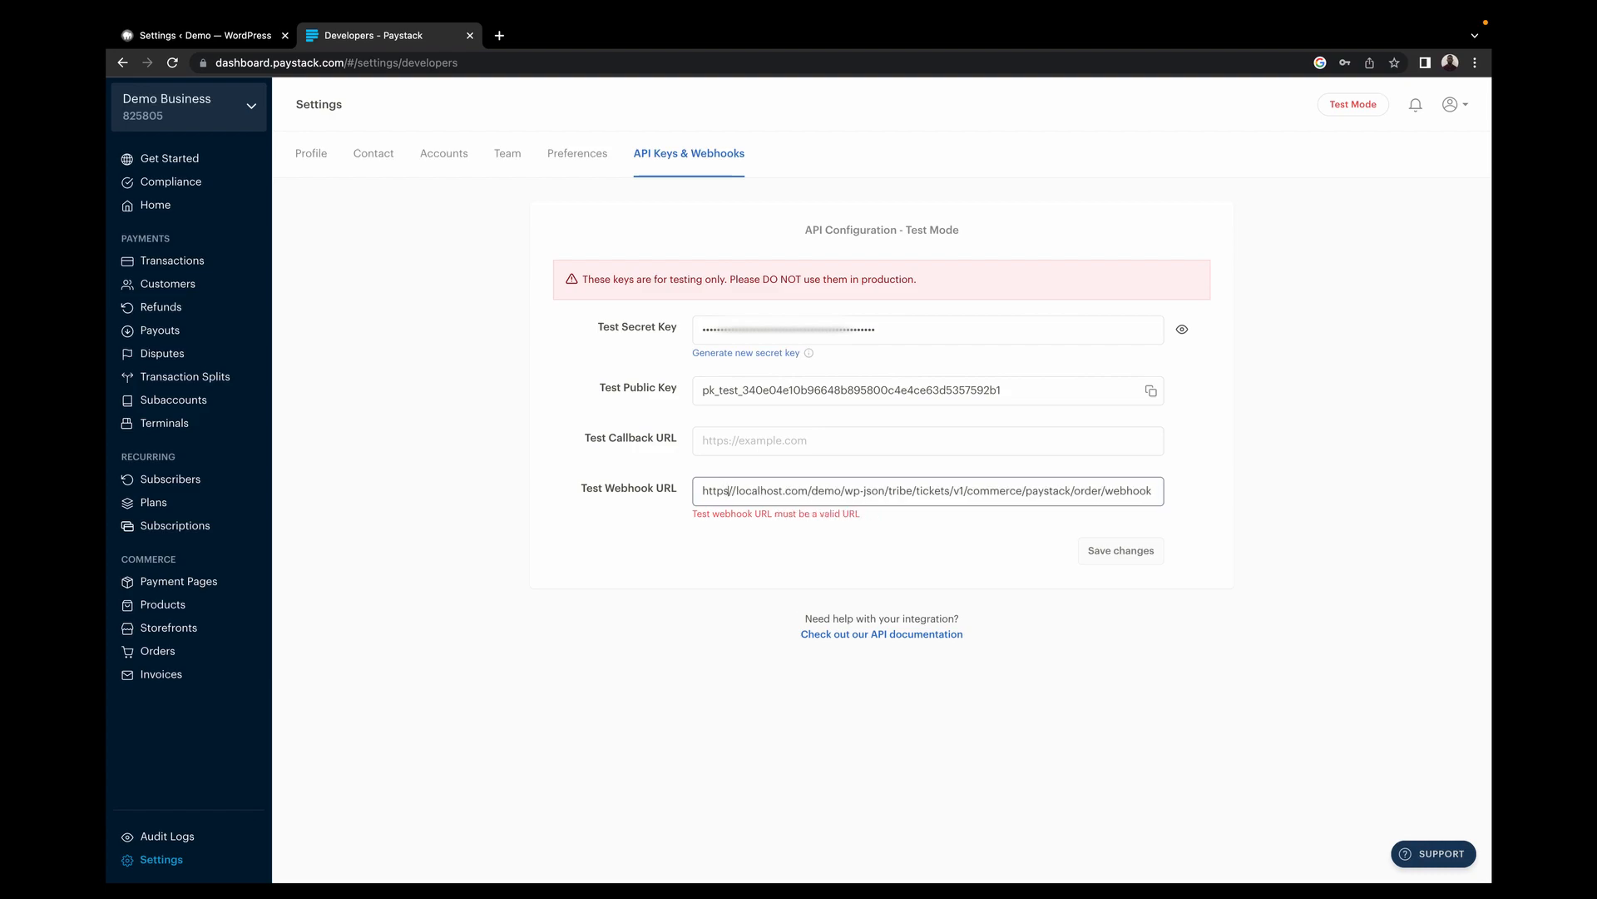
pyautogui.write(':')
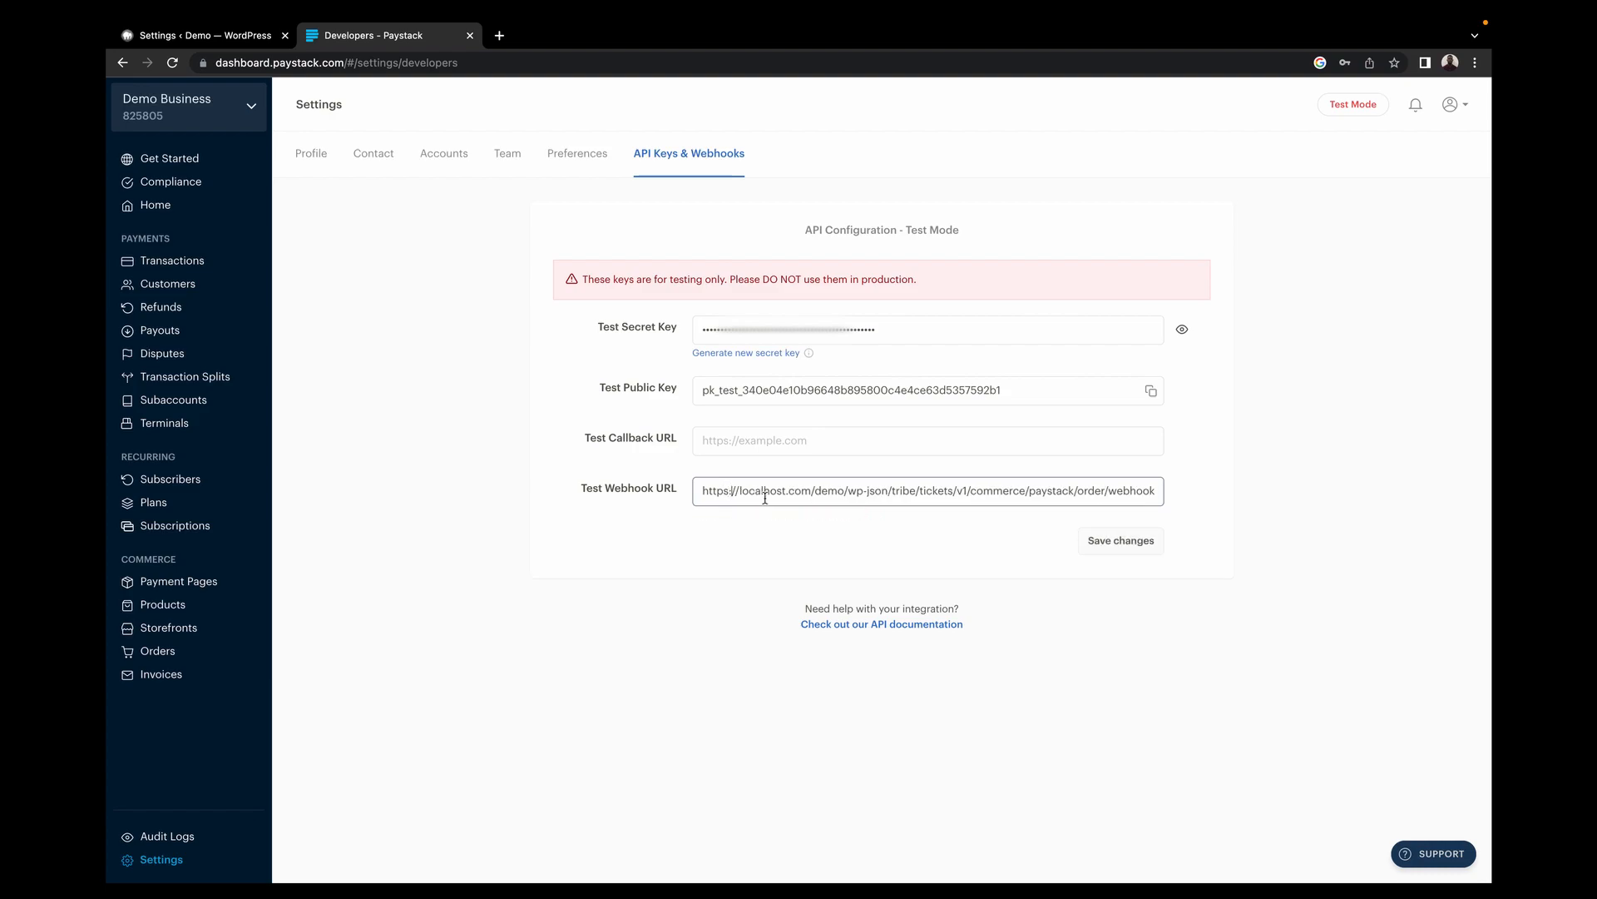
pyautogui.click(1096, 544)
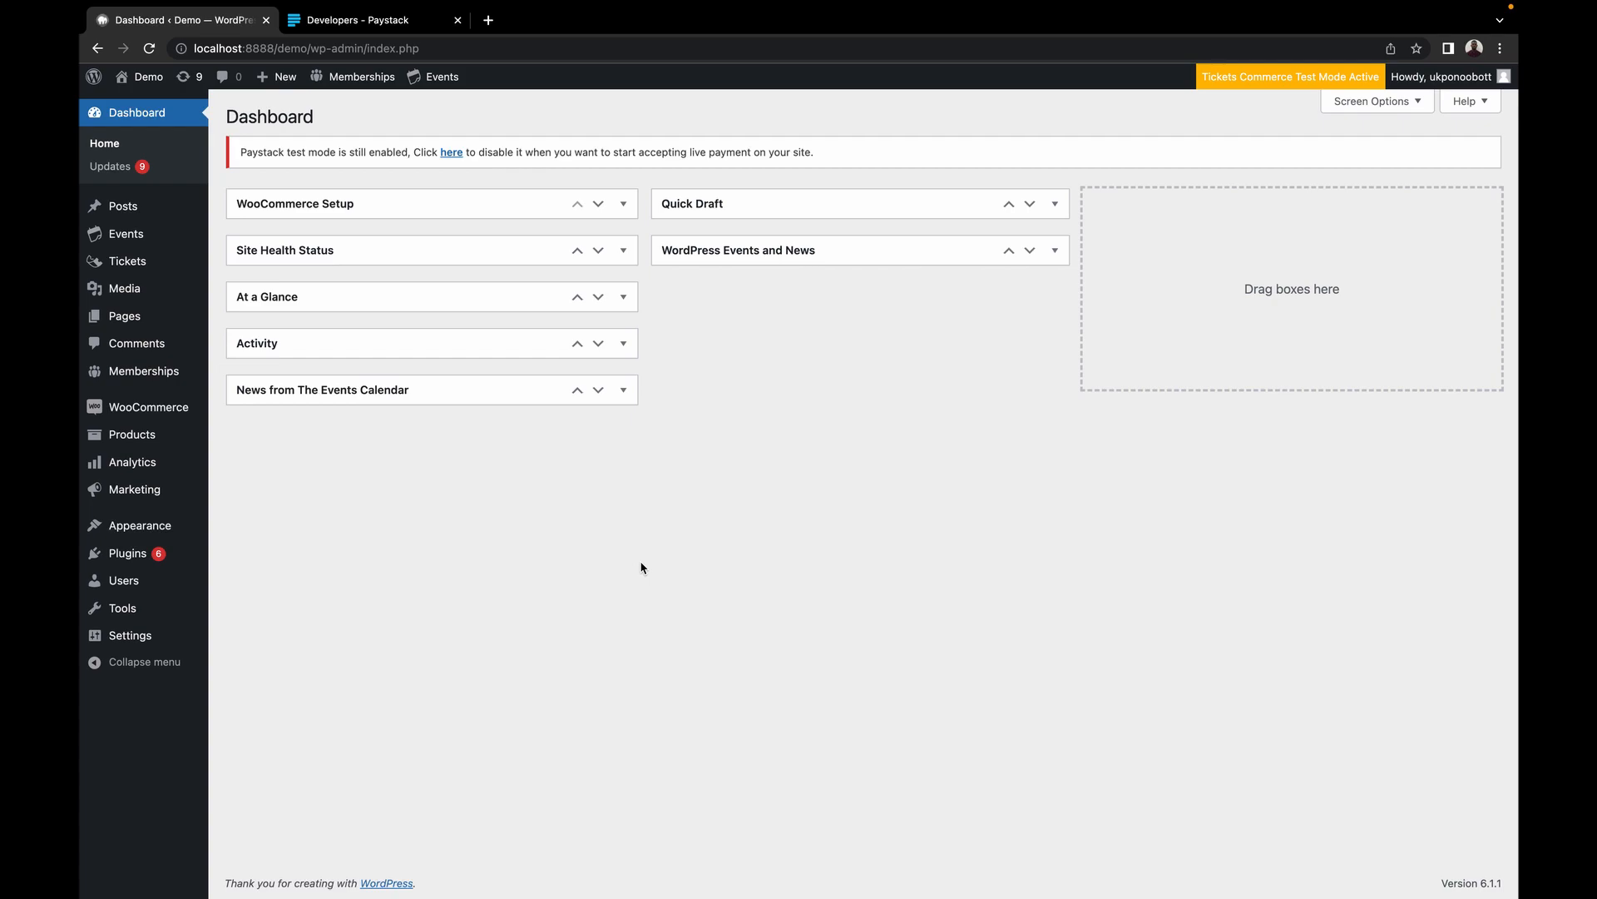
# Create a new event titled 'Demo event' with the description 'this is a demo event'.
pyautogui.moveTo(121, 243)
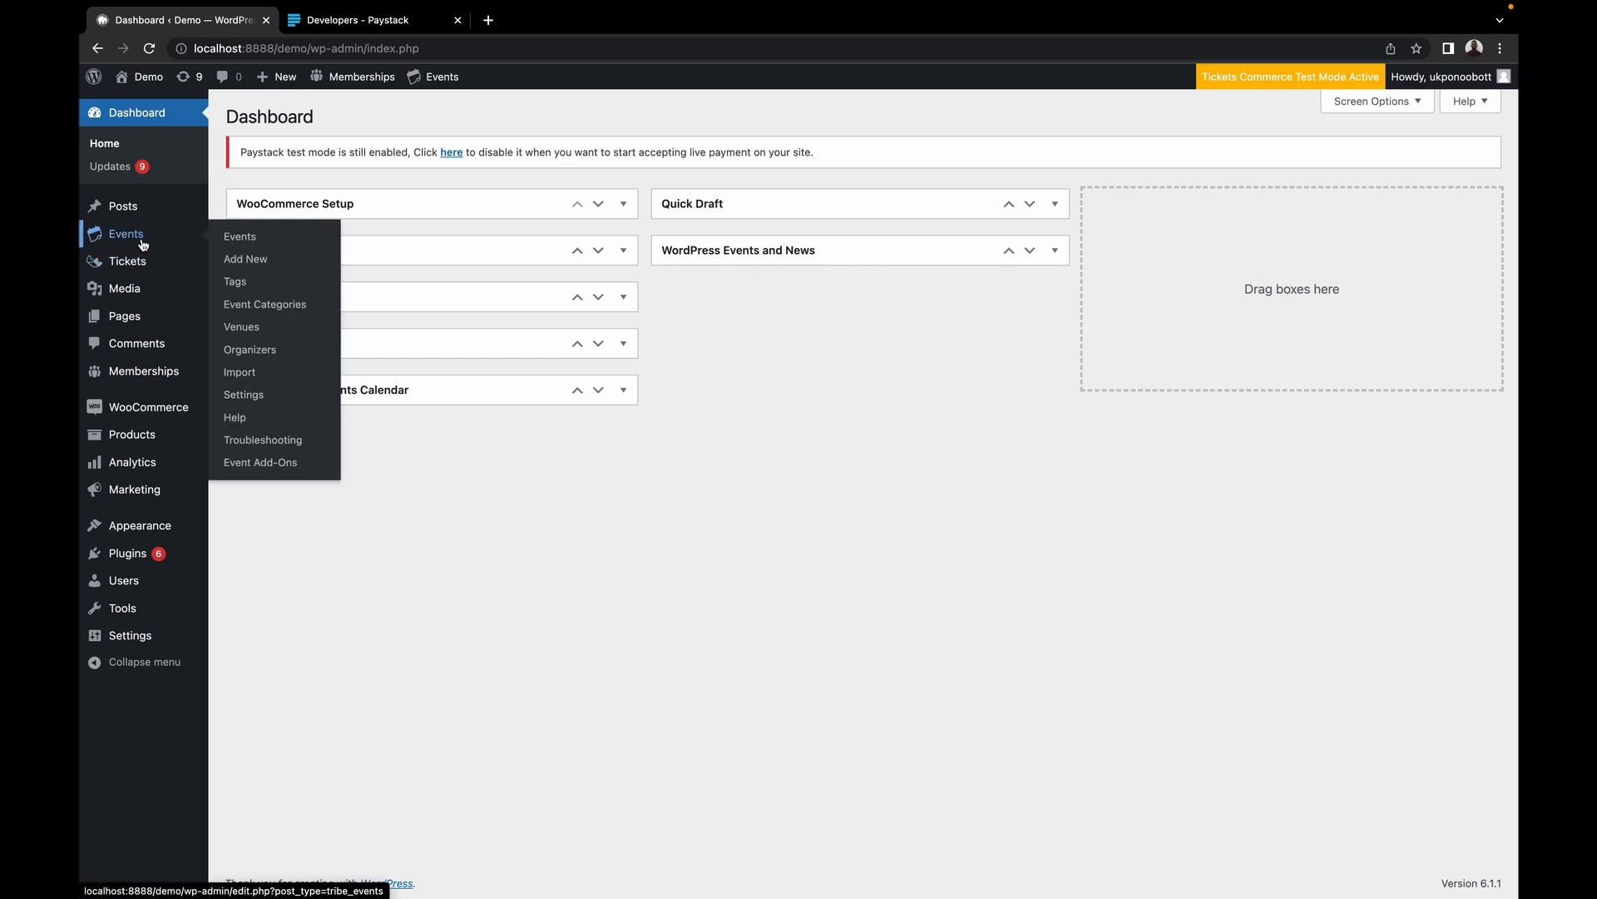
pyautogui.click(236, 261)
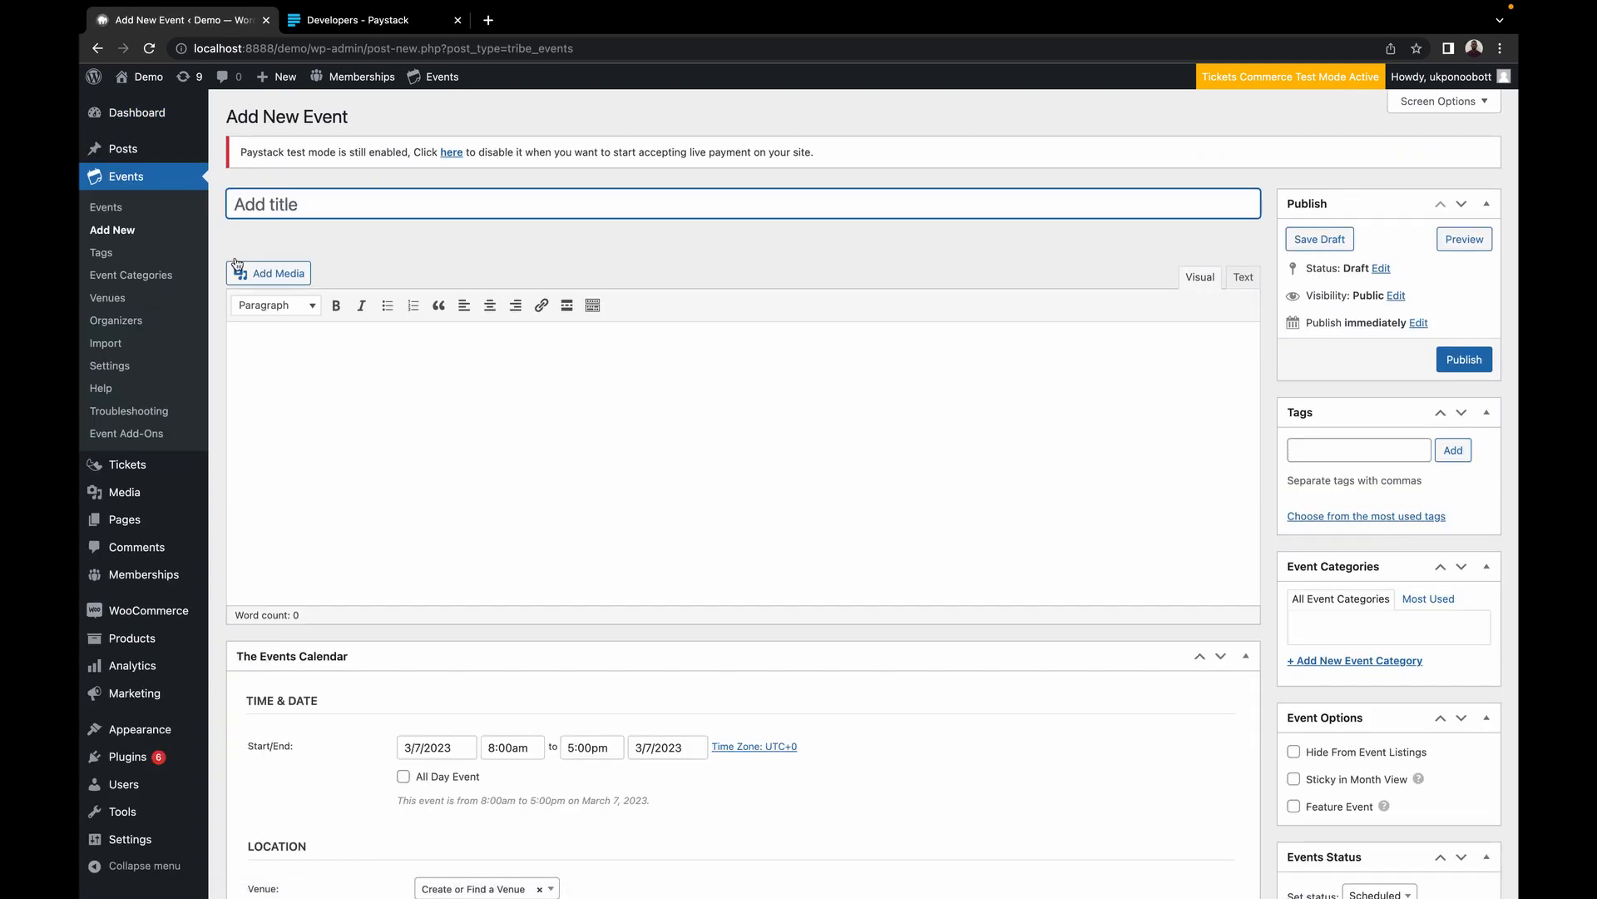
pyautogui.write('Demo event')
pyautogui.click(328, 414)
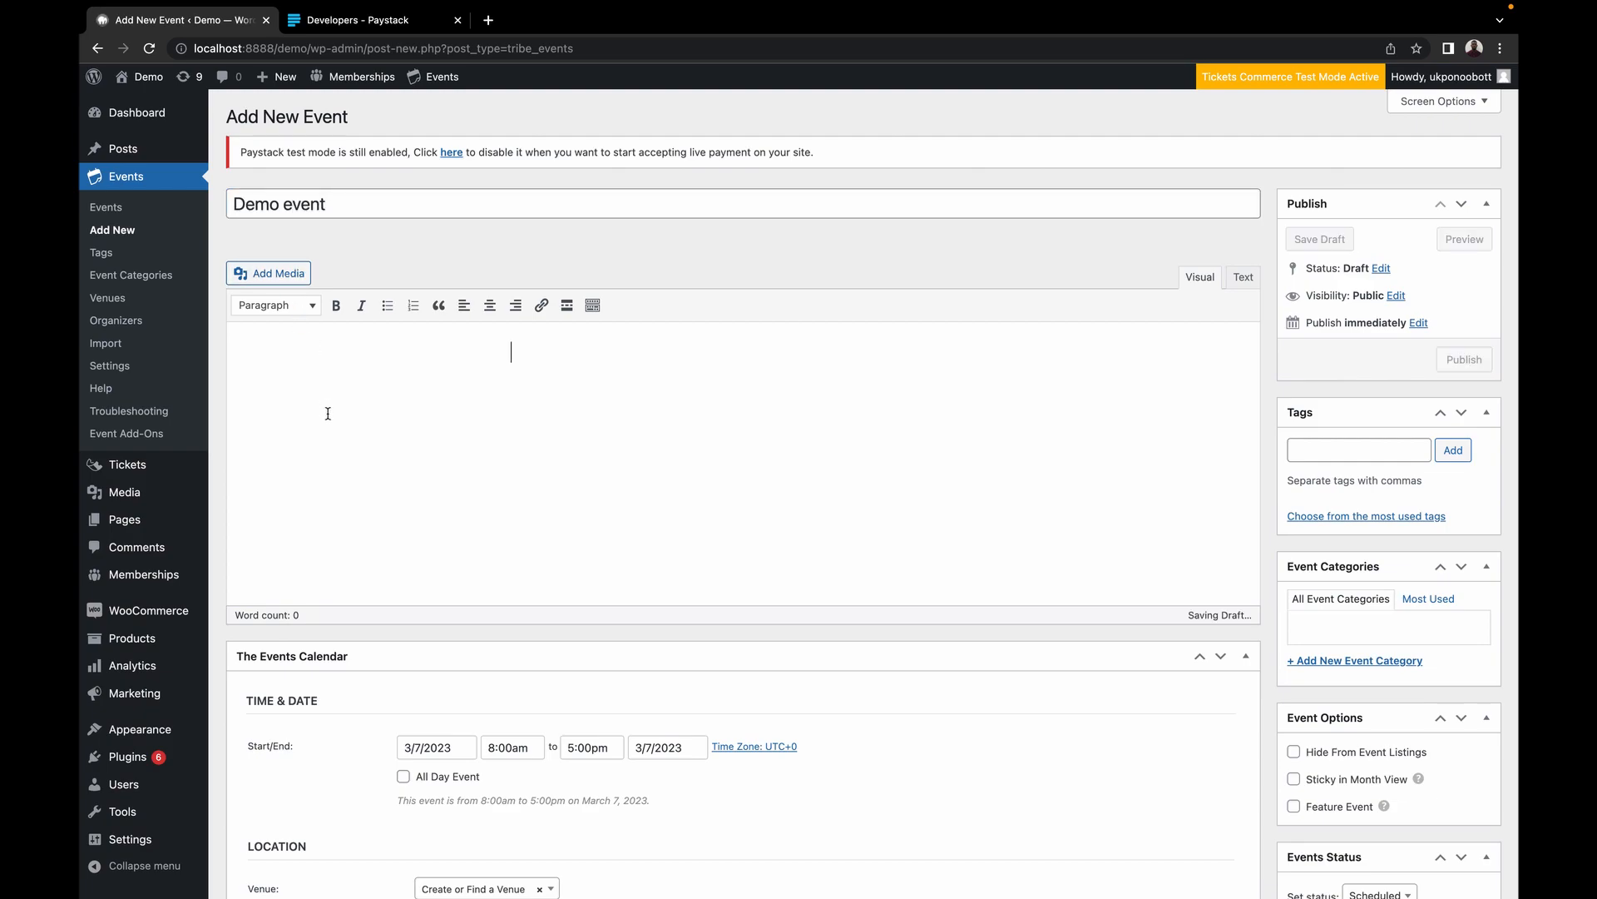
pyautogui.write('this')
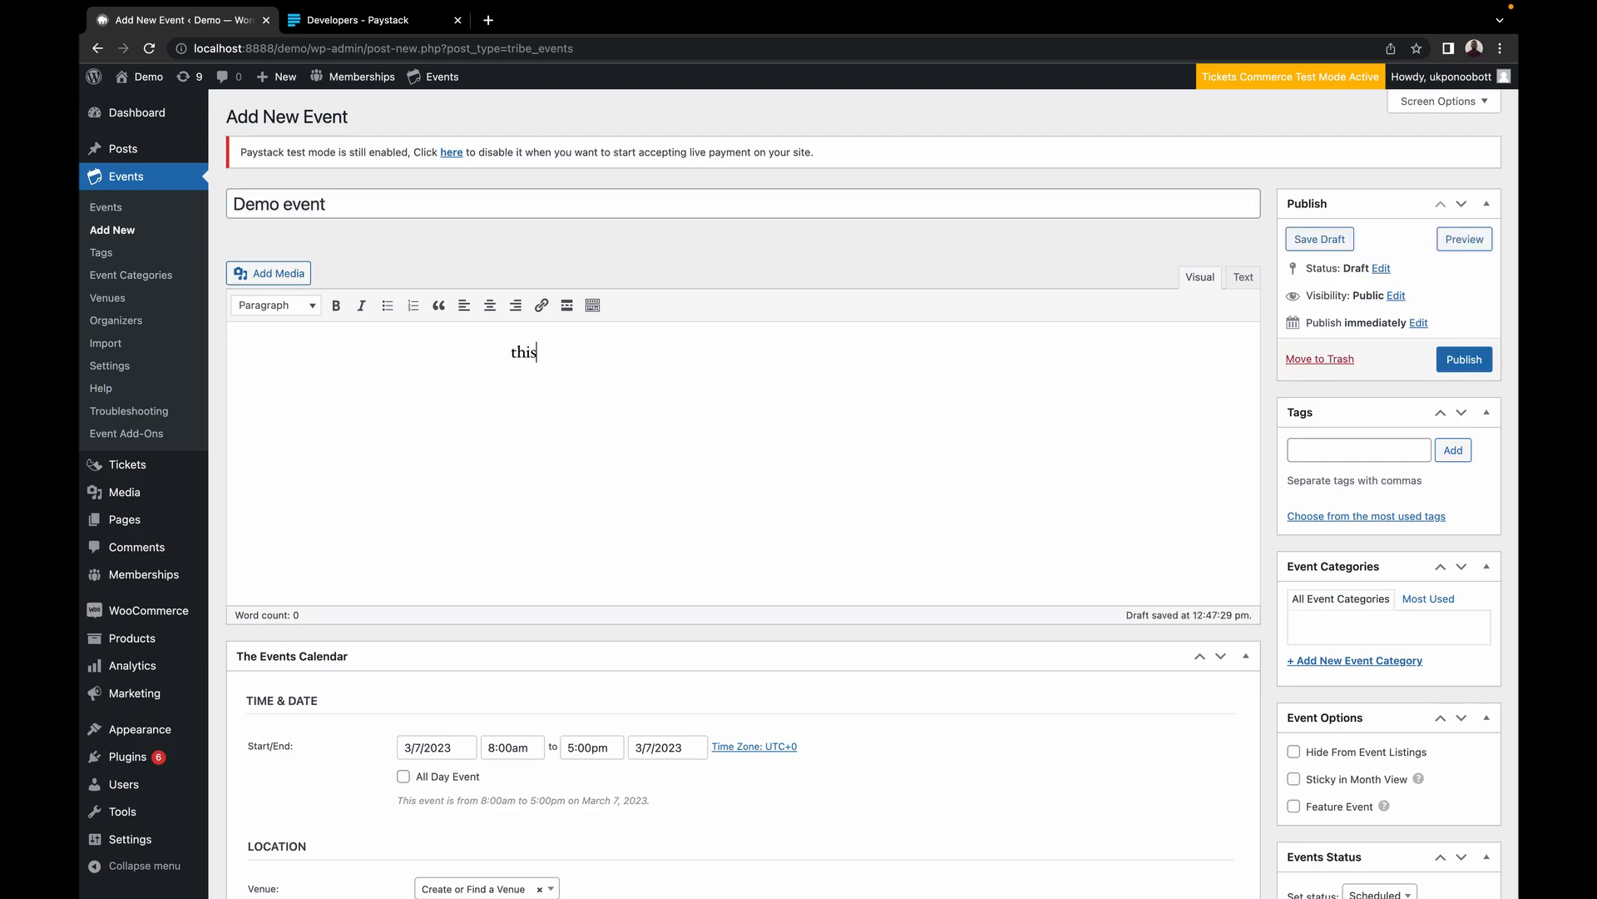
pyautogui.write(' is a demo event')
# Set the event's start date to March 10 using the date picker.
pyautogui.scroll(-5, 375, 507)
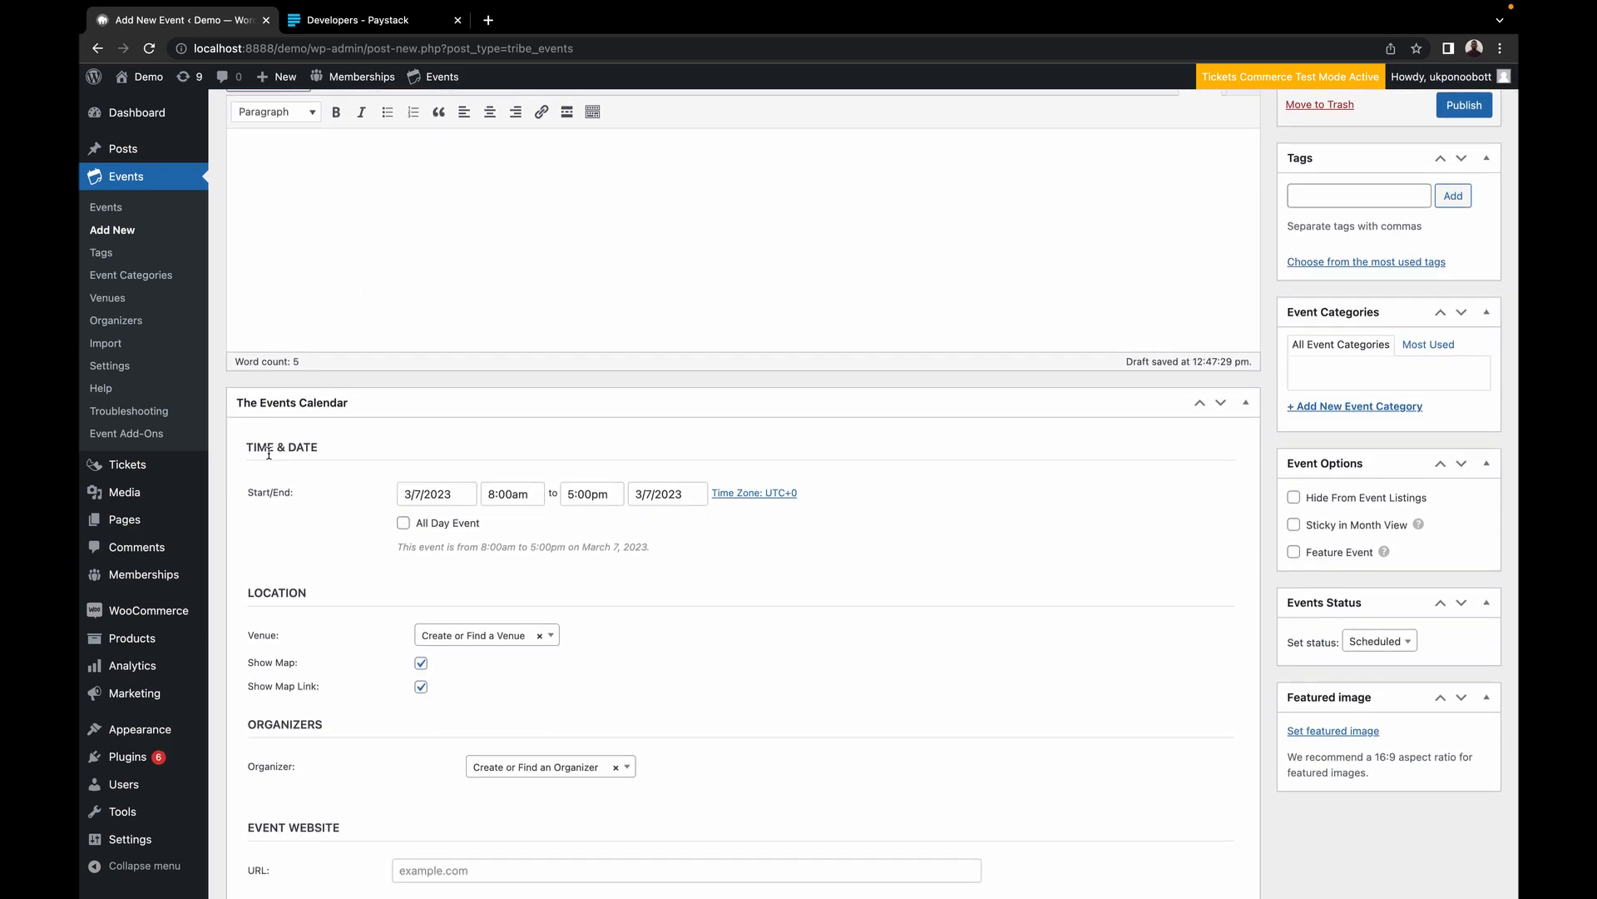
pyautogui.click(424, 496)
pyautogui.click(579, 639)
pyautogui.scroll(-4, 502, 521)
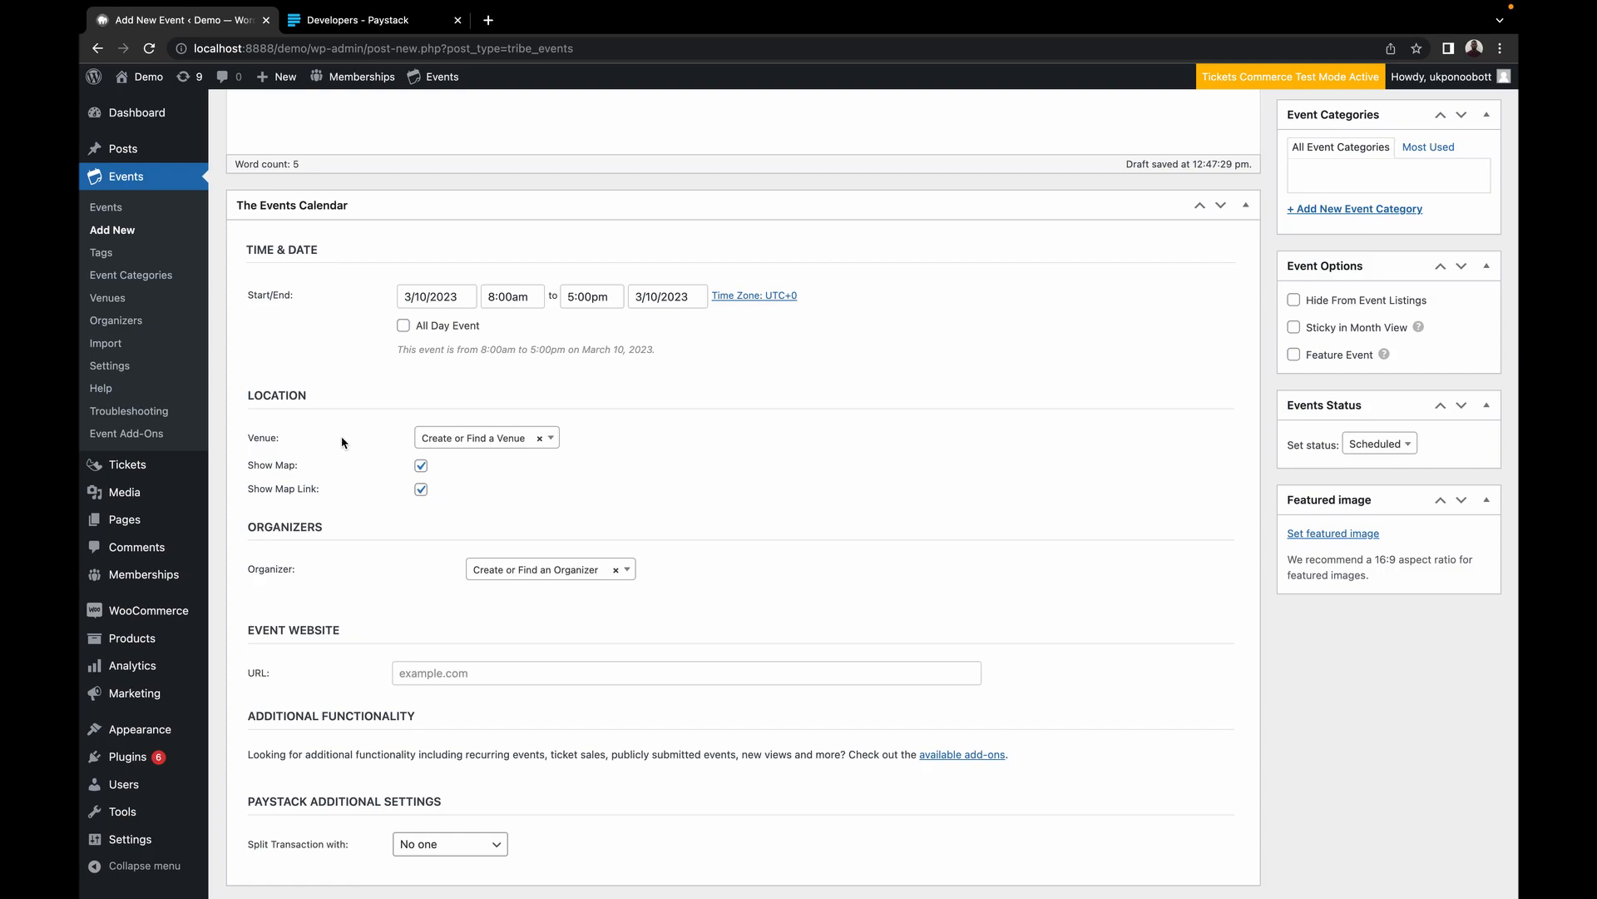
pyautogui.scroll(-3, 341, 442)
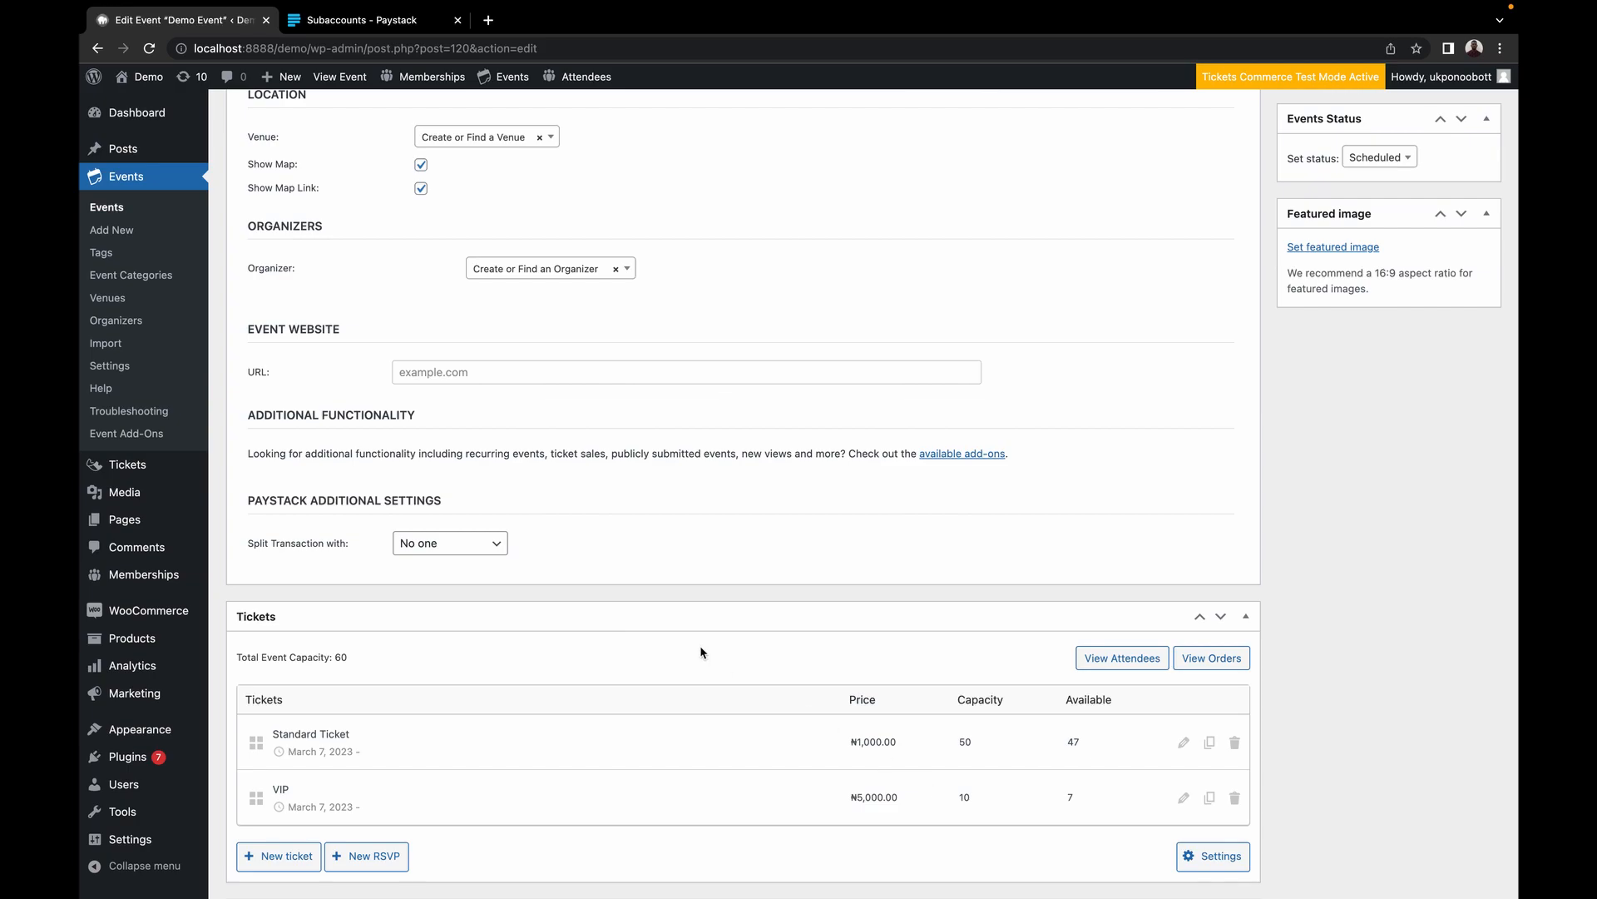
# Set 'Split Transaction with' to One partner and paste the Sunshine Studios subaccount code into Sub Account.
pyautogui.click(447, 545)
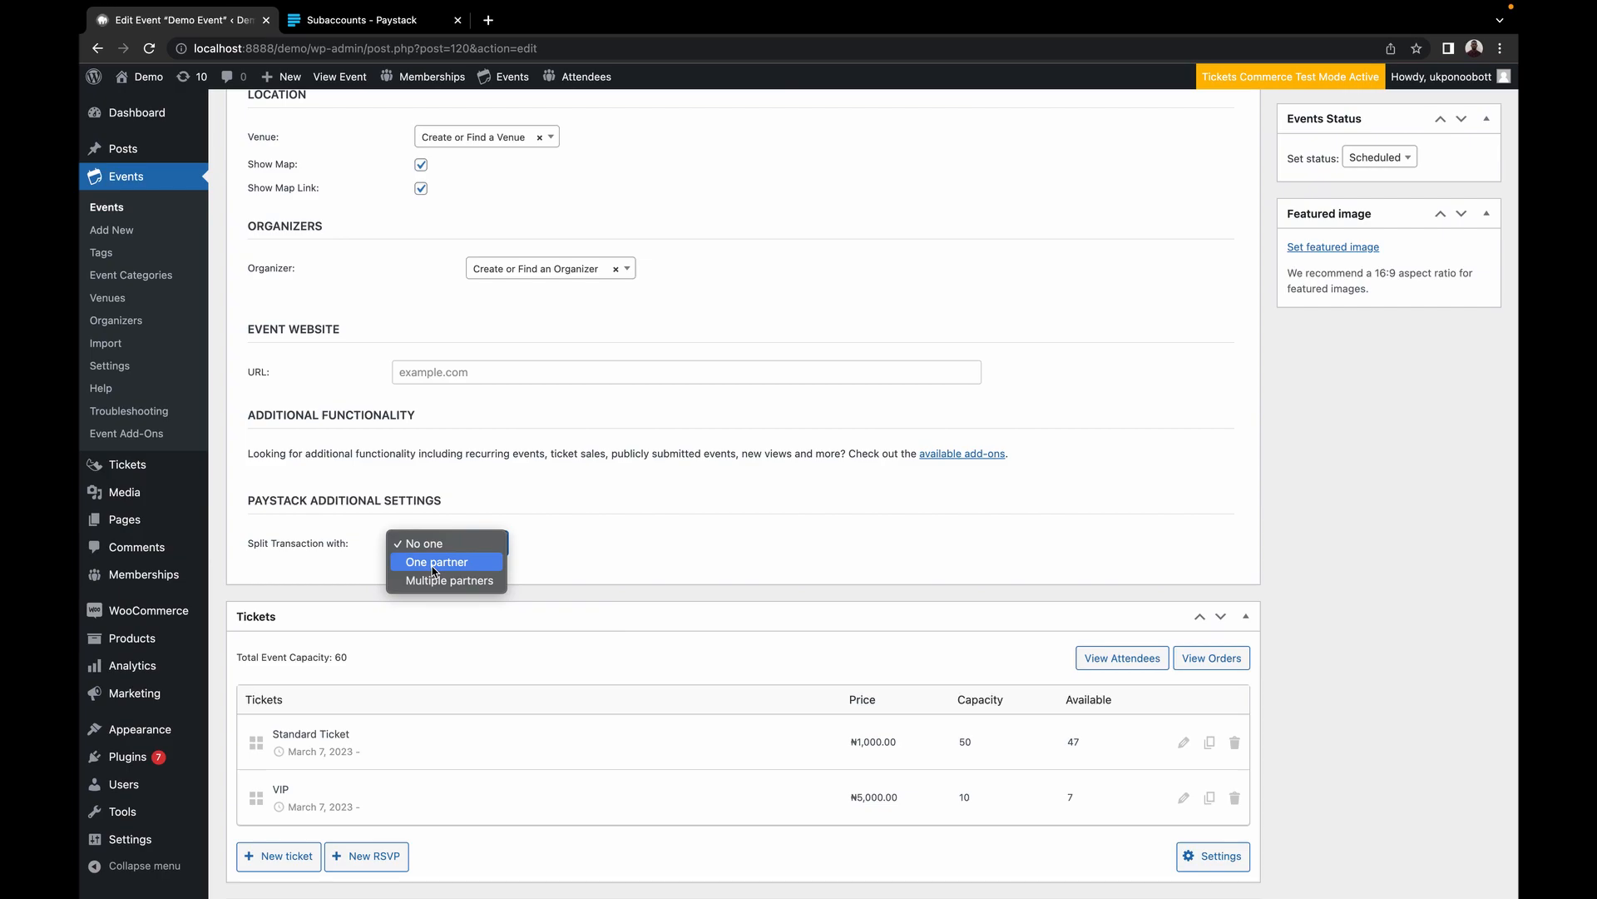
pyautogui.click(432, 563)
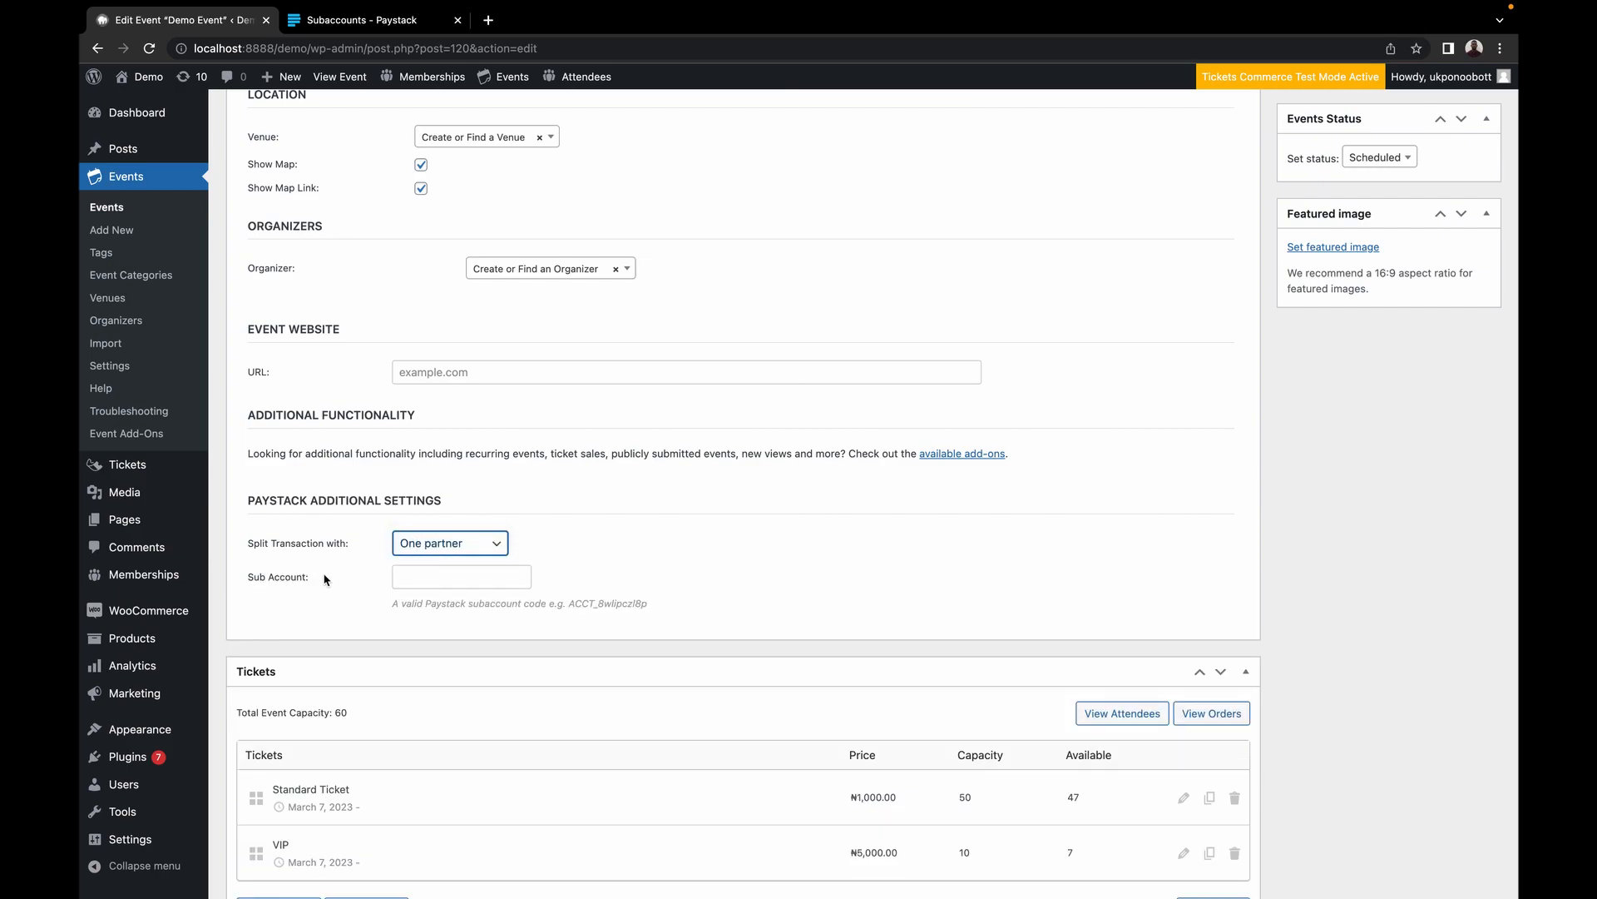
pyautogui.click(432, 582)
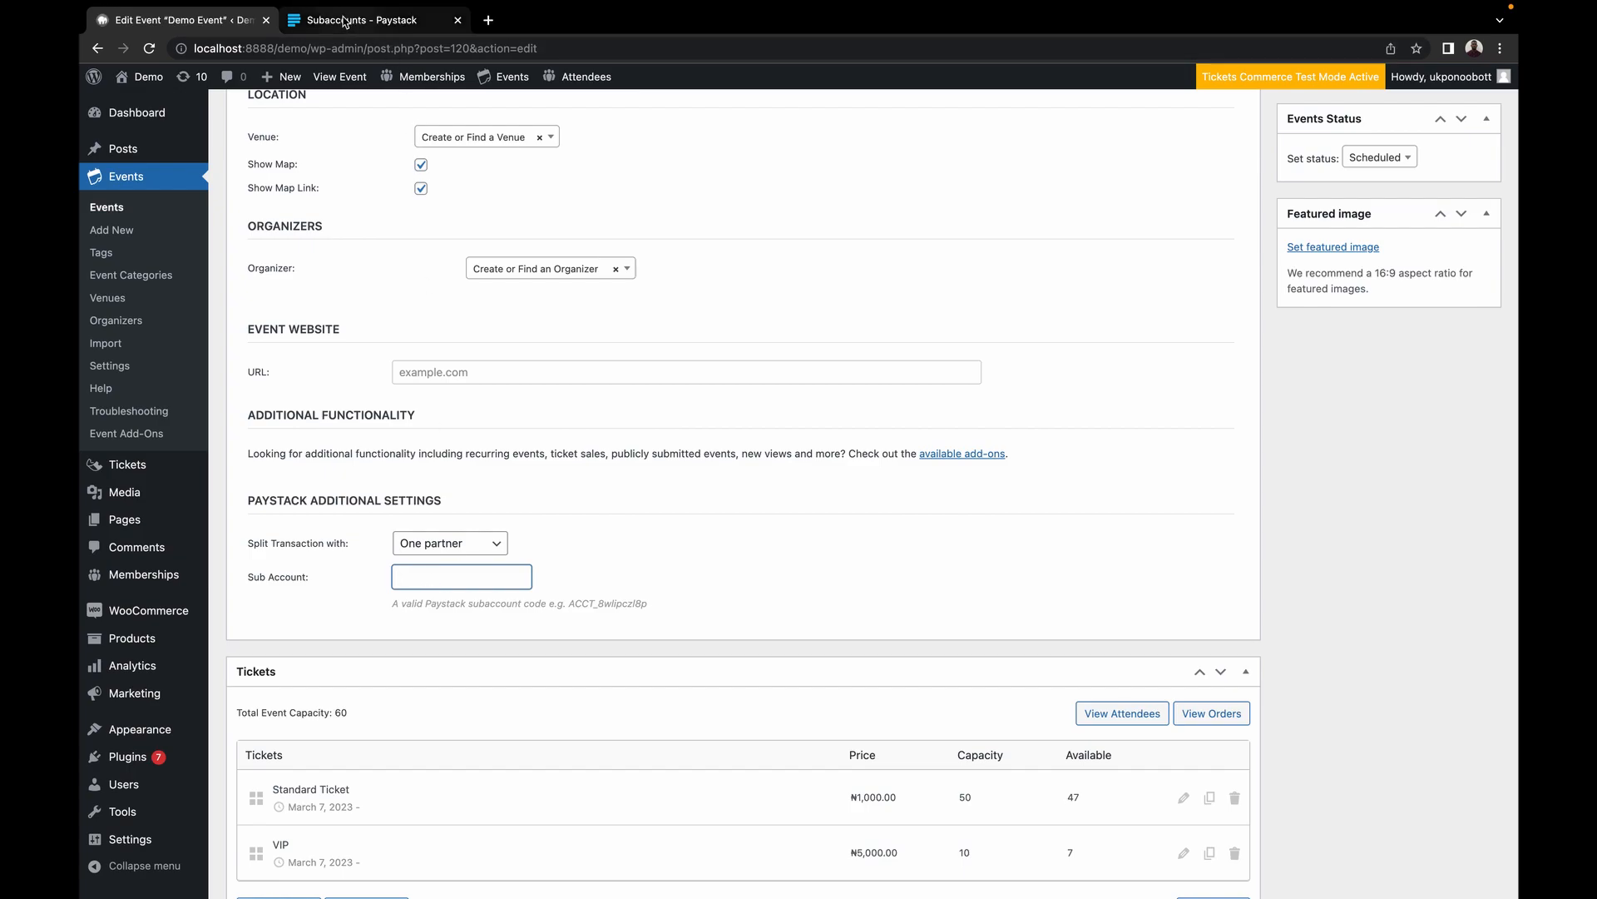
pyautogui.click(341, 21)
pyautogui.moveTo(945, 434); pyautogui.dragTo(1082, 438)
pyautogui.press('super+c')
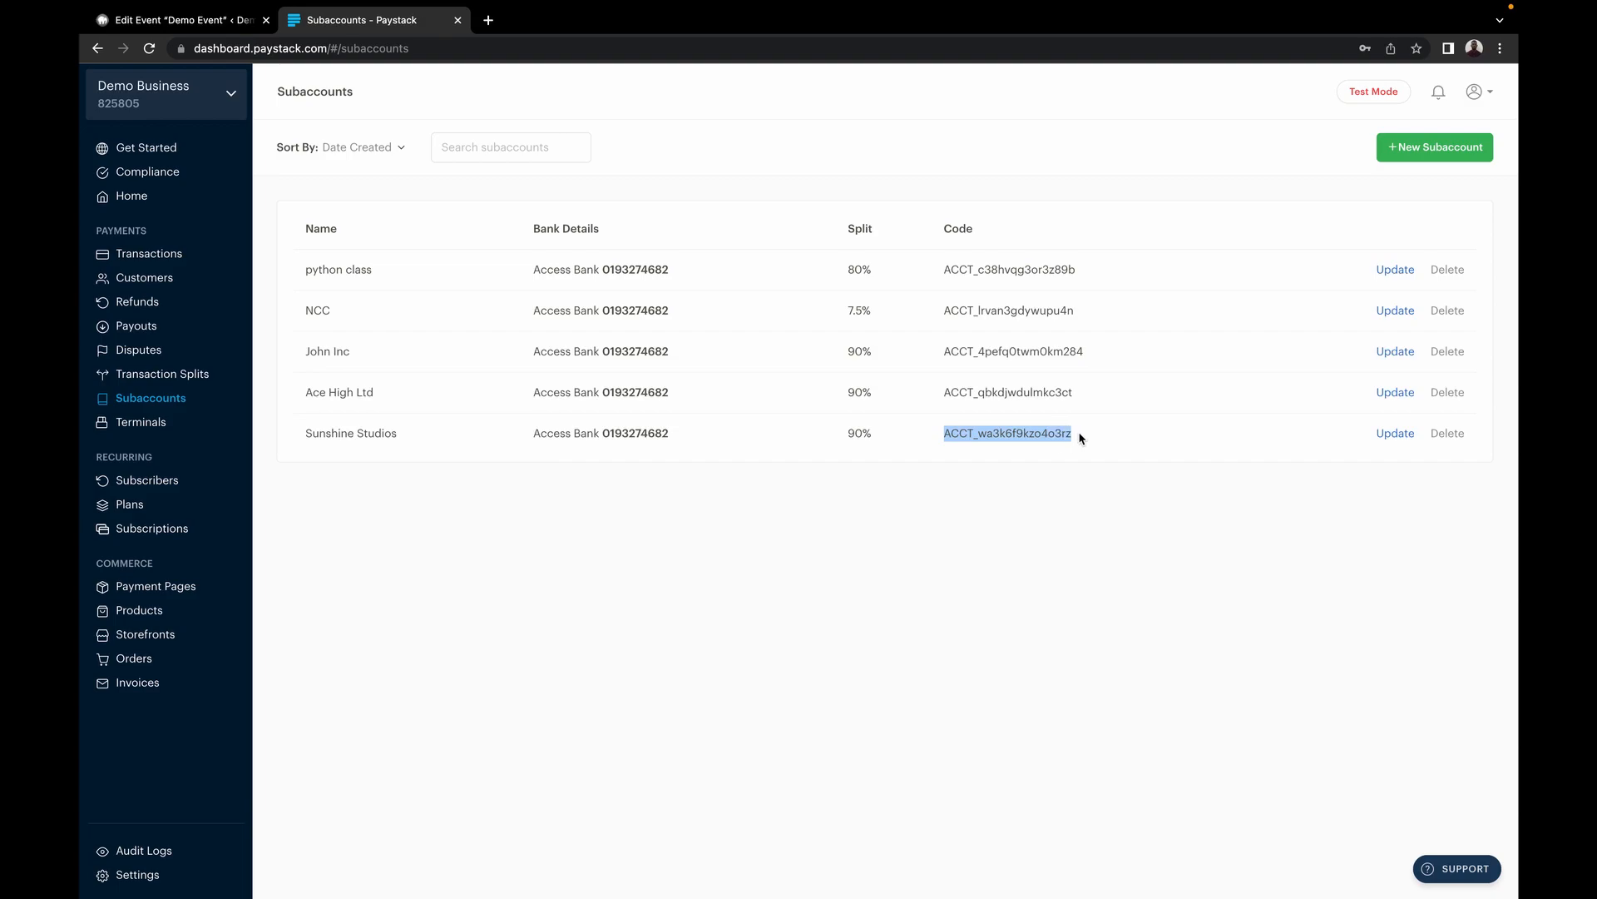
pyautogui.click(212, 20)
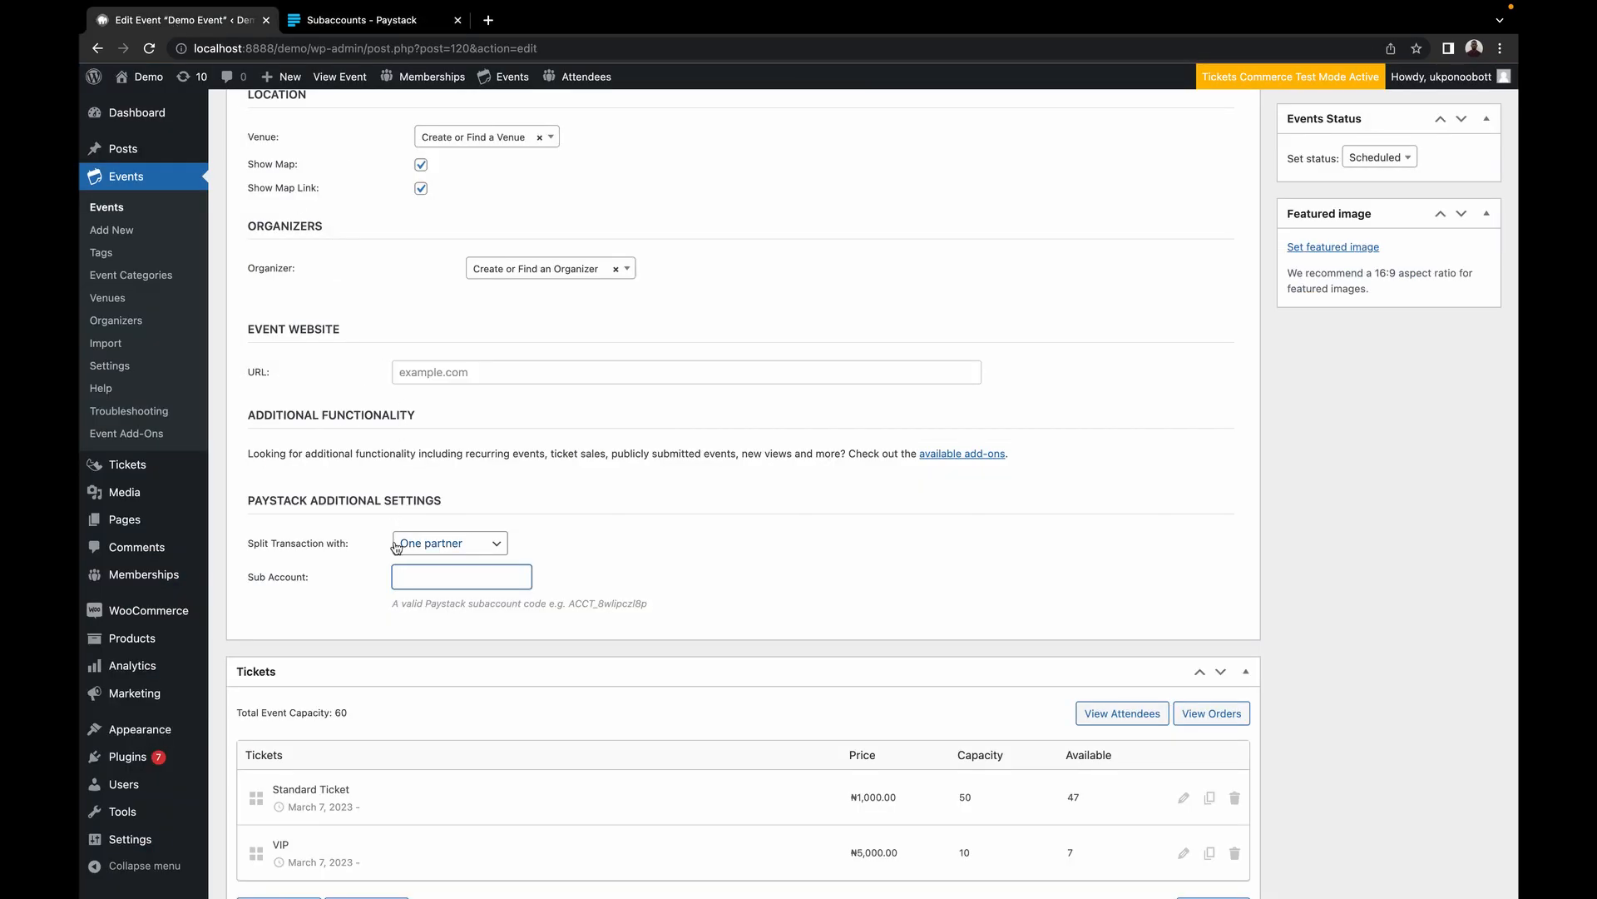
pyautogui.press('super+v')
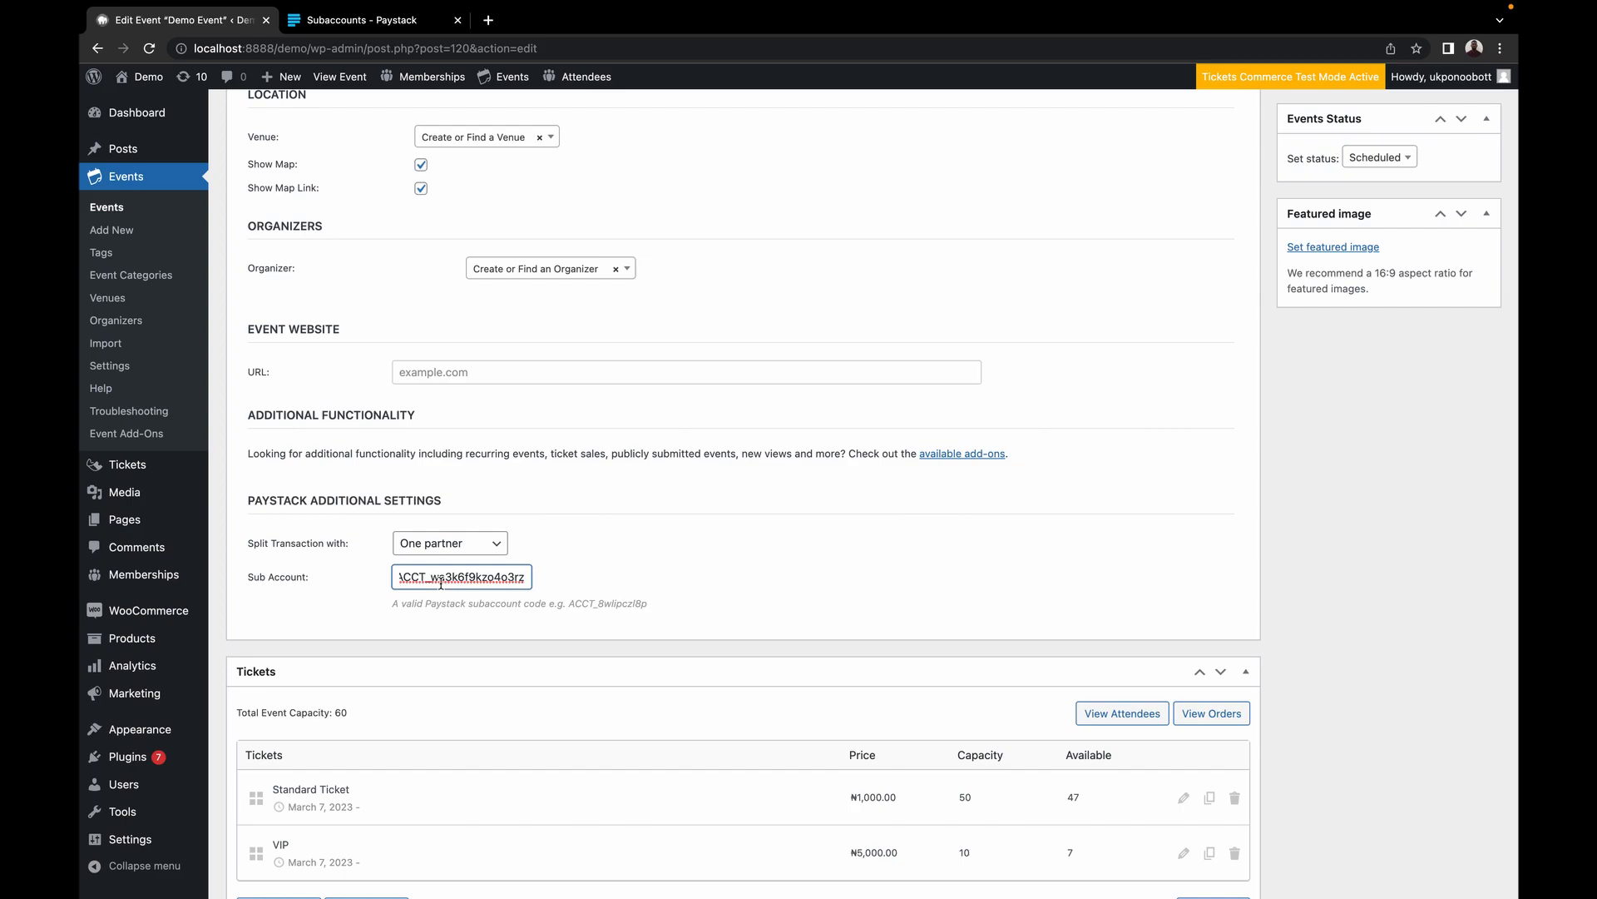
pyautogui.click(496, 546)
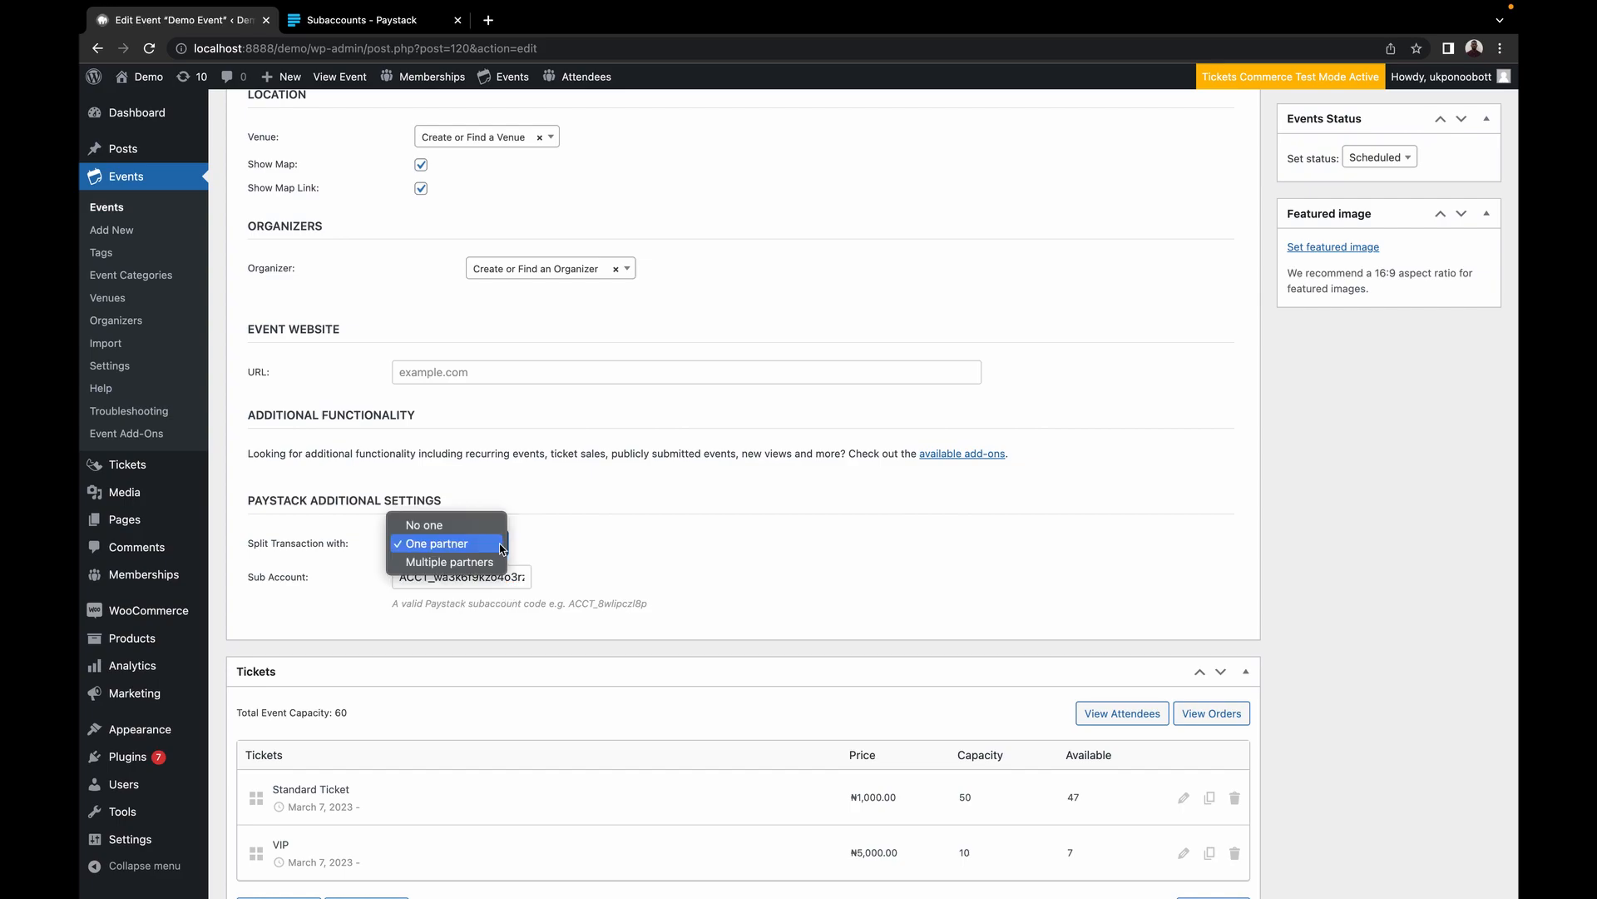
# Choose Multiple partners for the event and open the Sub split group in Paystack's Transaction Splits.
pyautogui.click(442, 564)
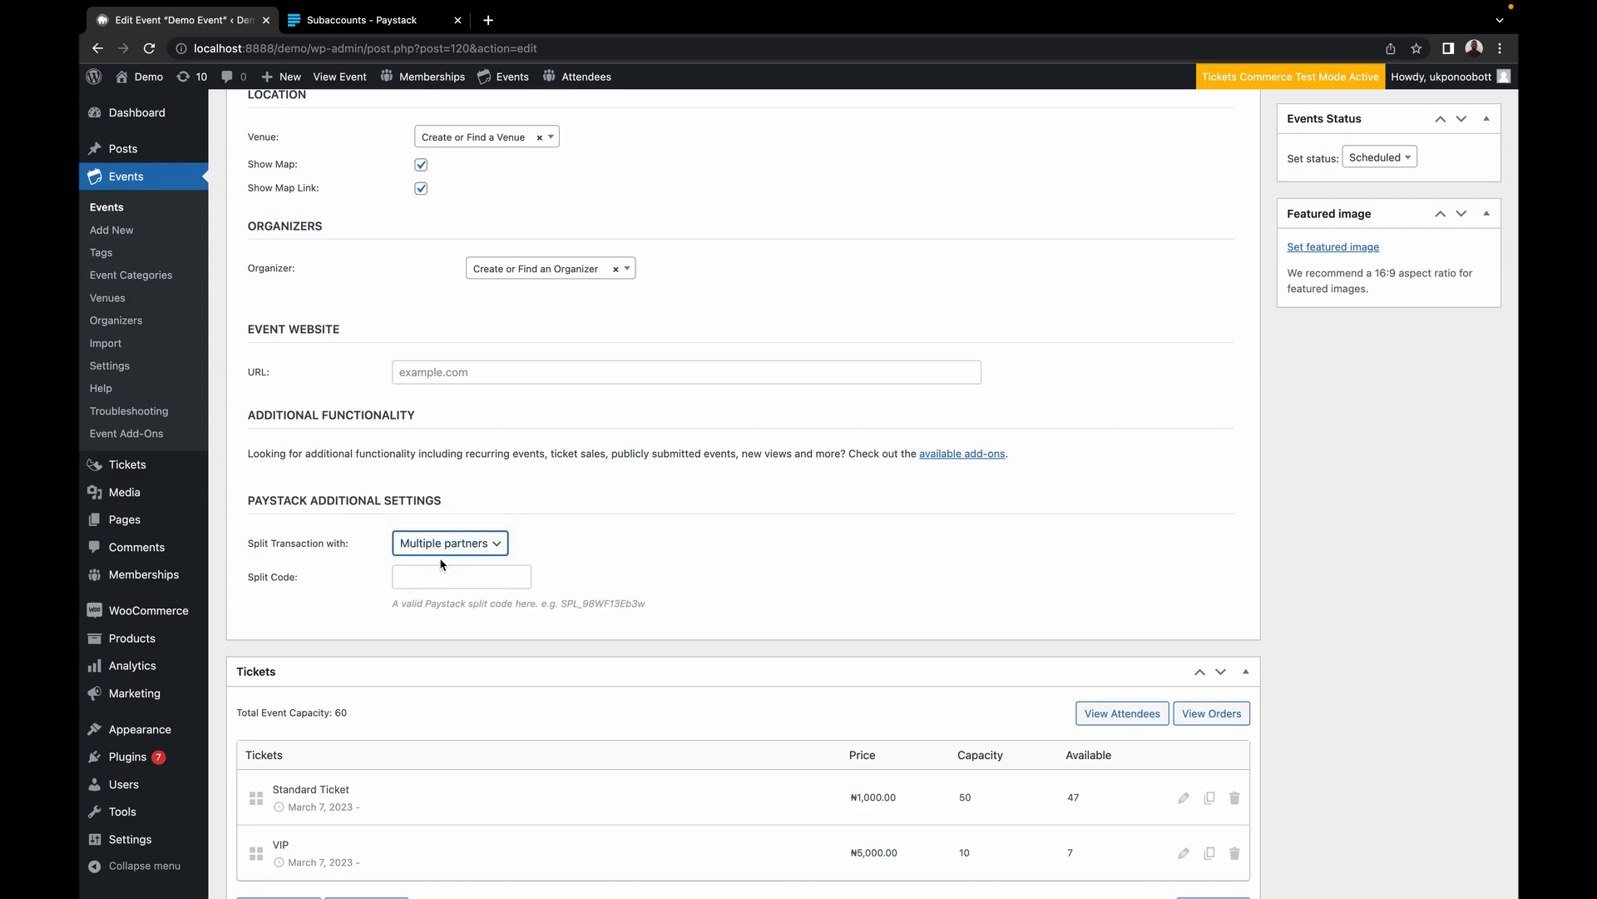
pyautogui.click(420, 577)
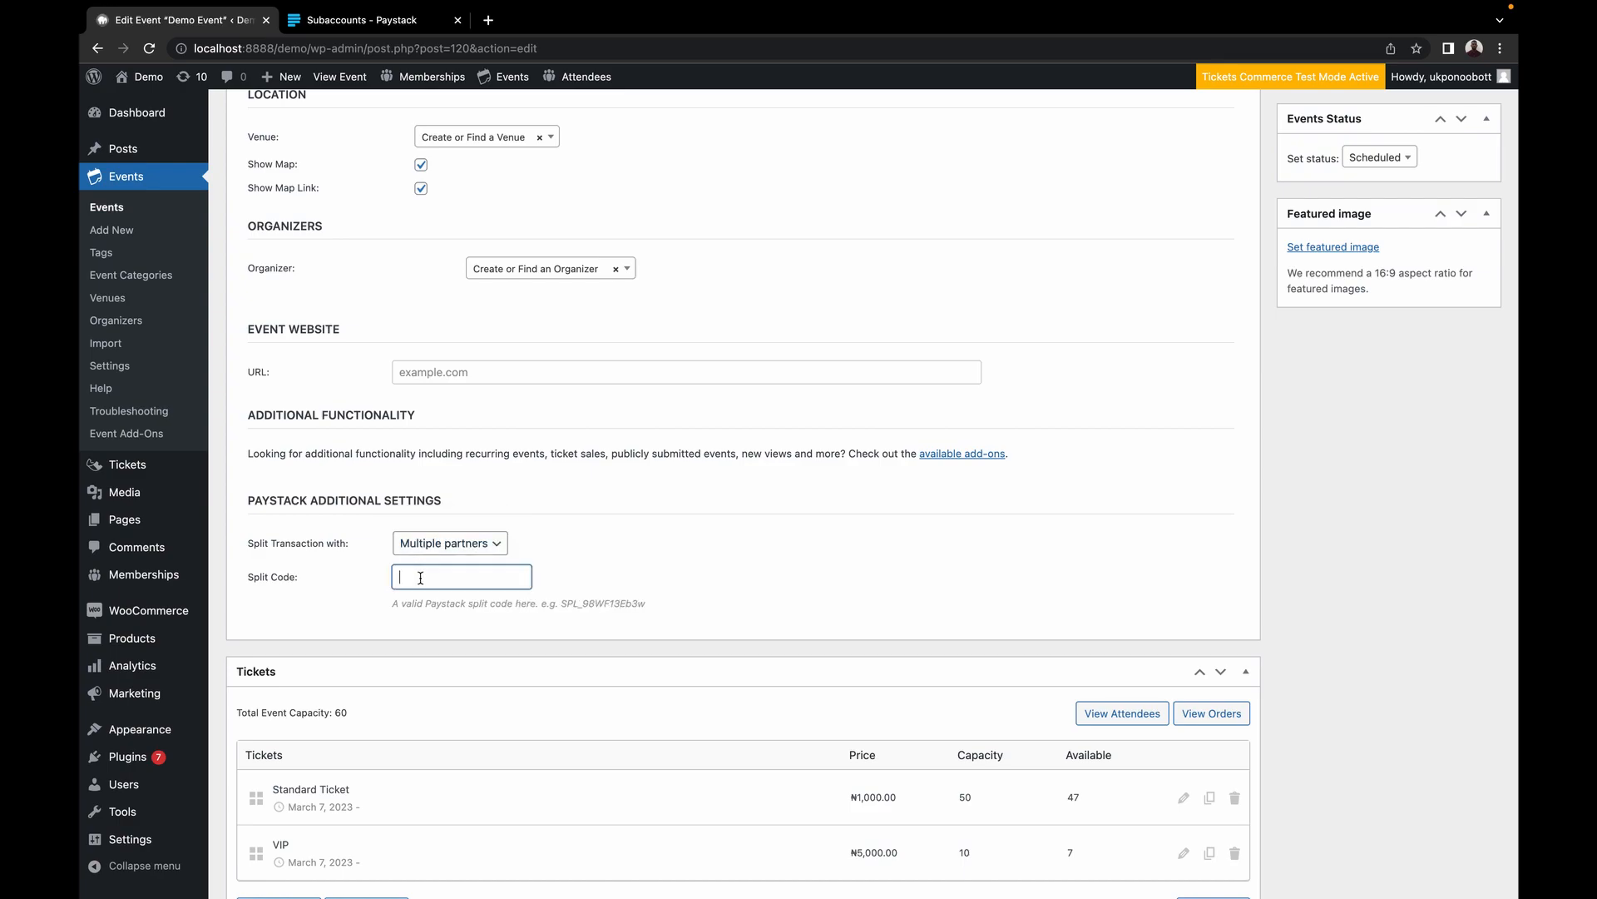
pyautogui.click(342, 25)
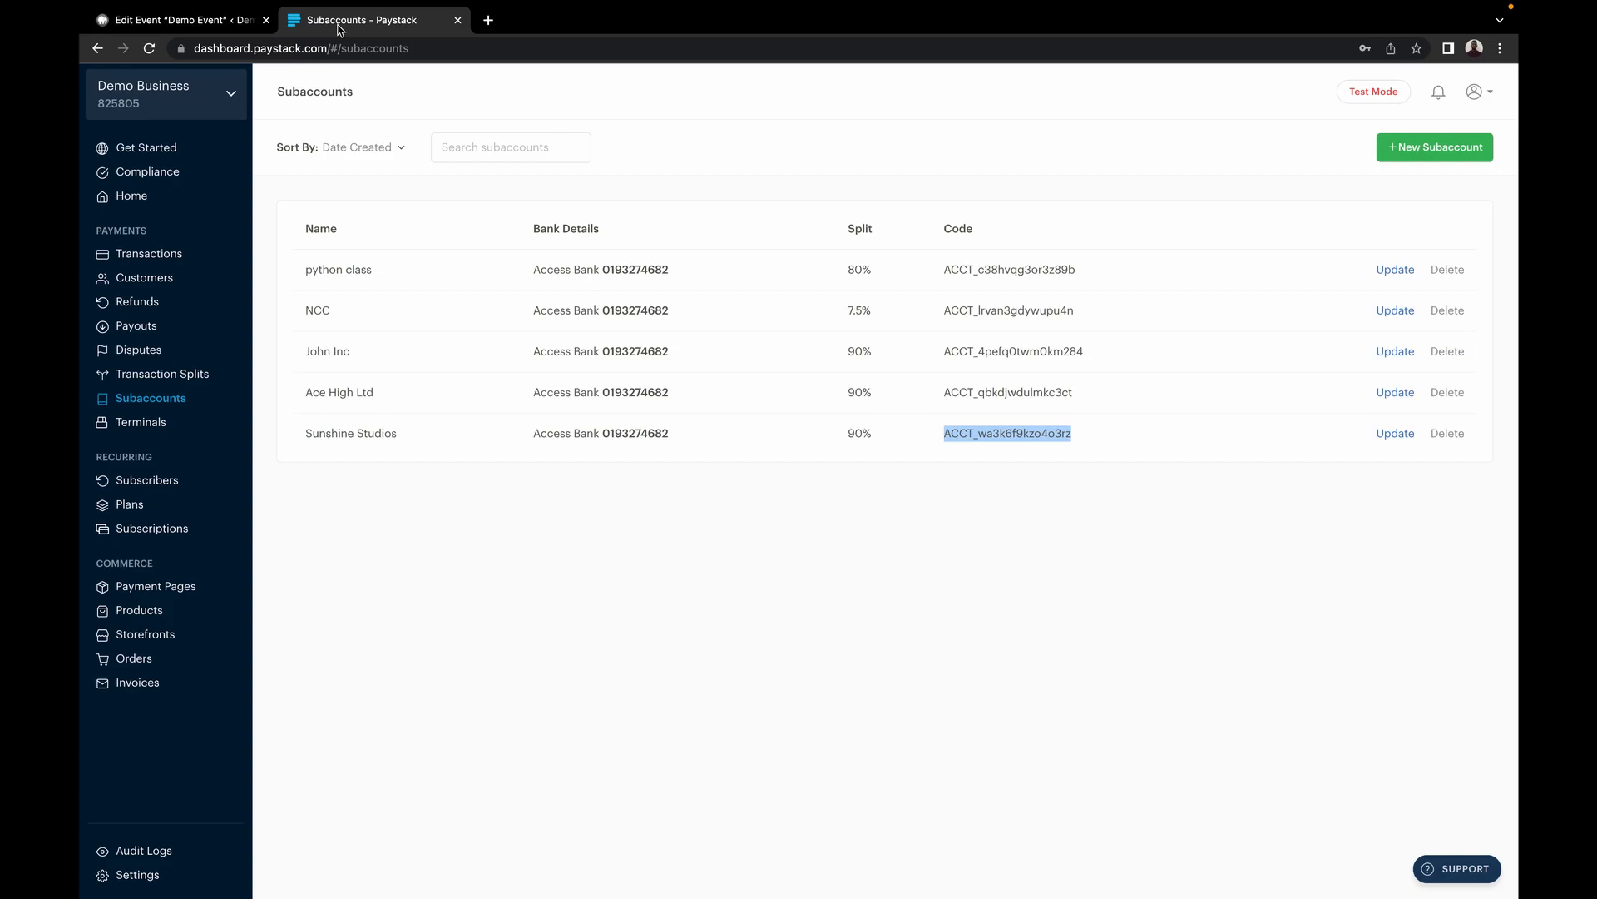
pyautogui.click(140, 386)
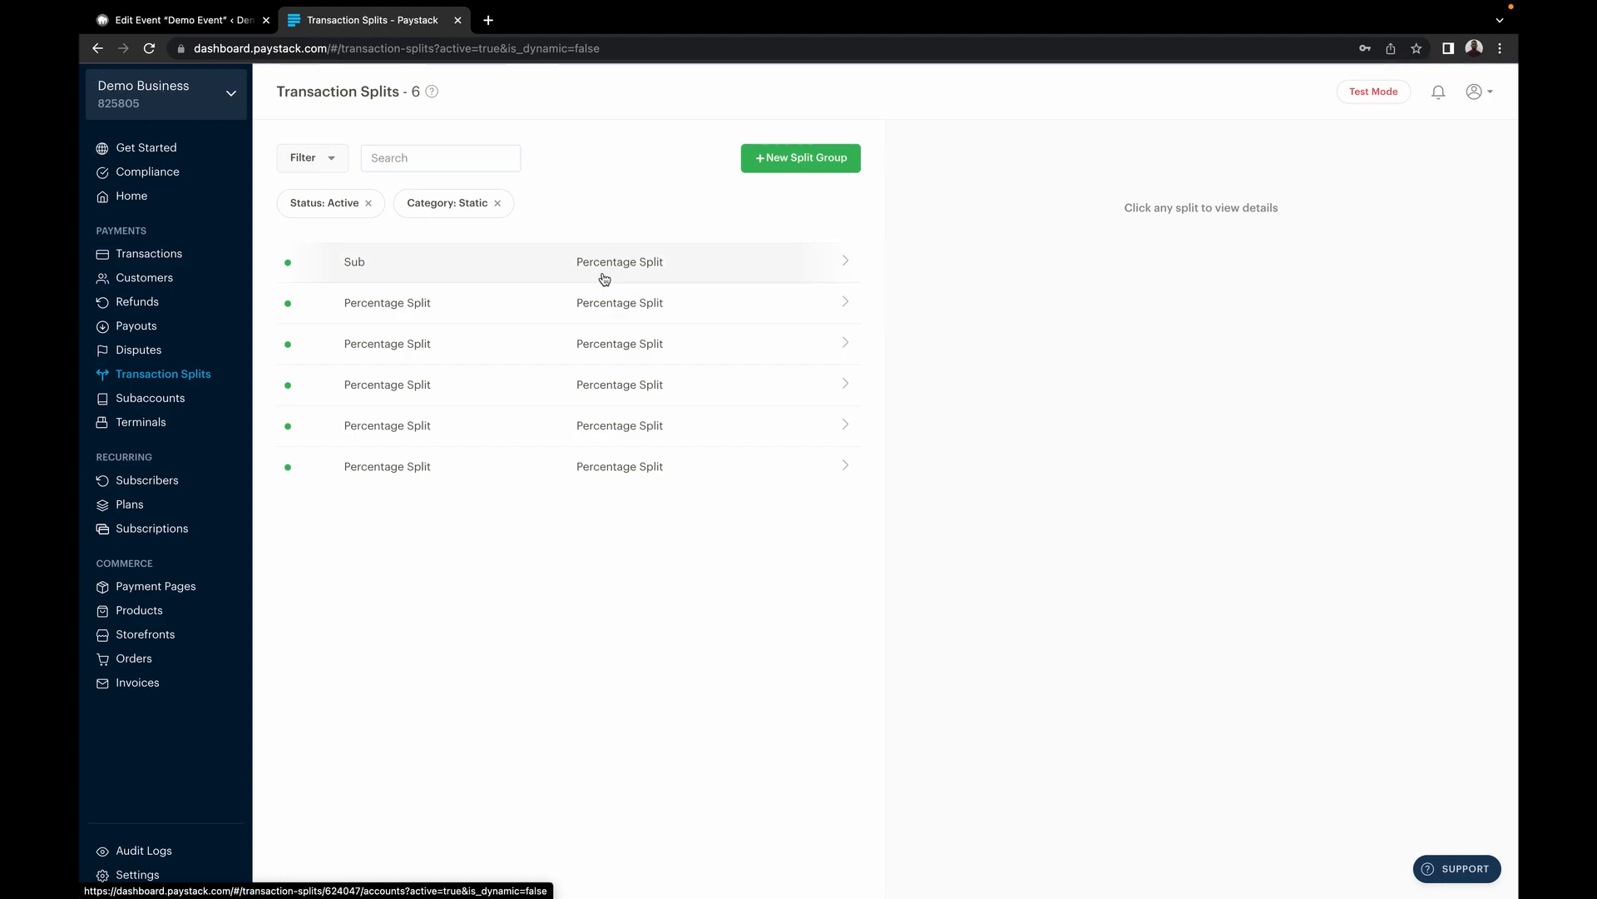
pyautogui.click(604, 279)
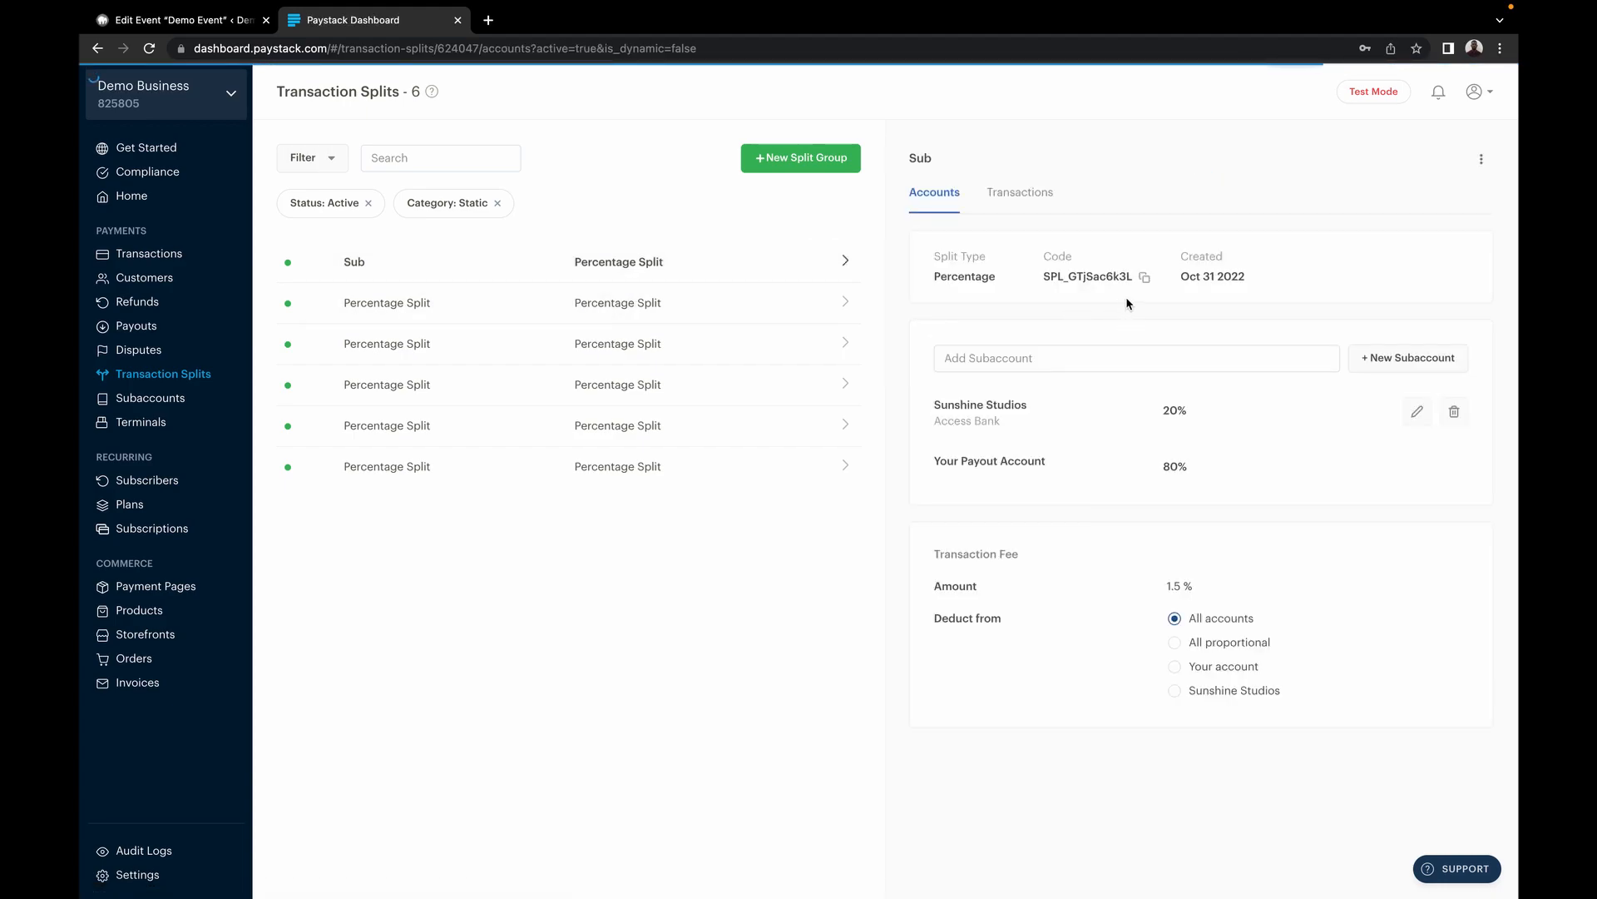
# Copy the Sub split group's code and paste it into the event's Split Code field.
pyautogui.click(1145, 278)
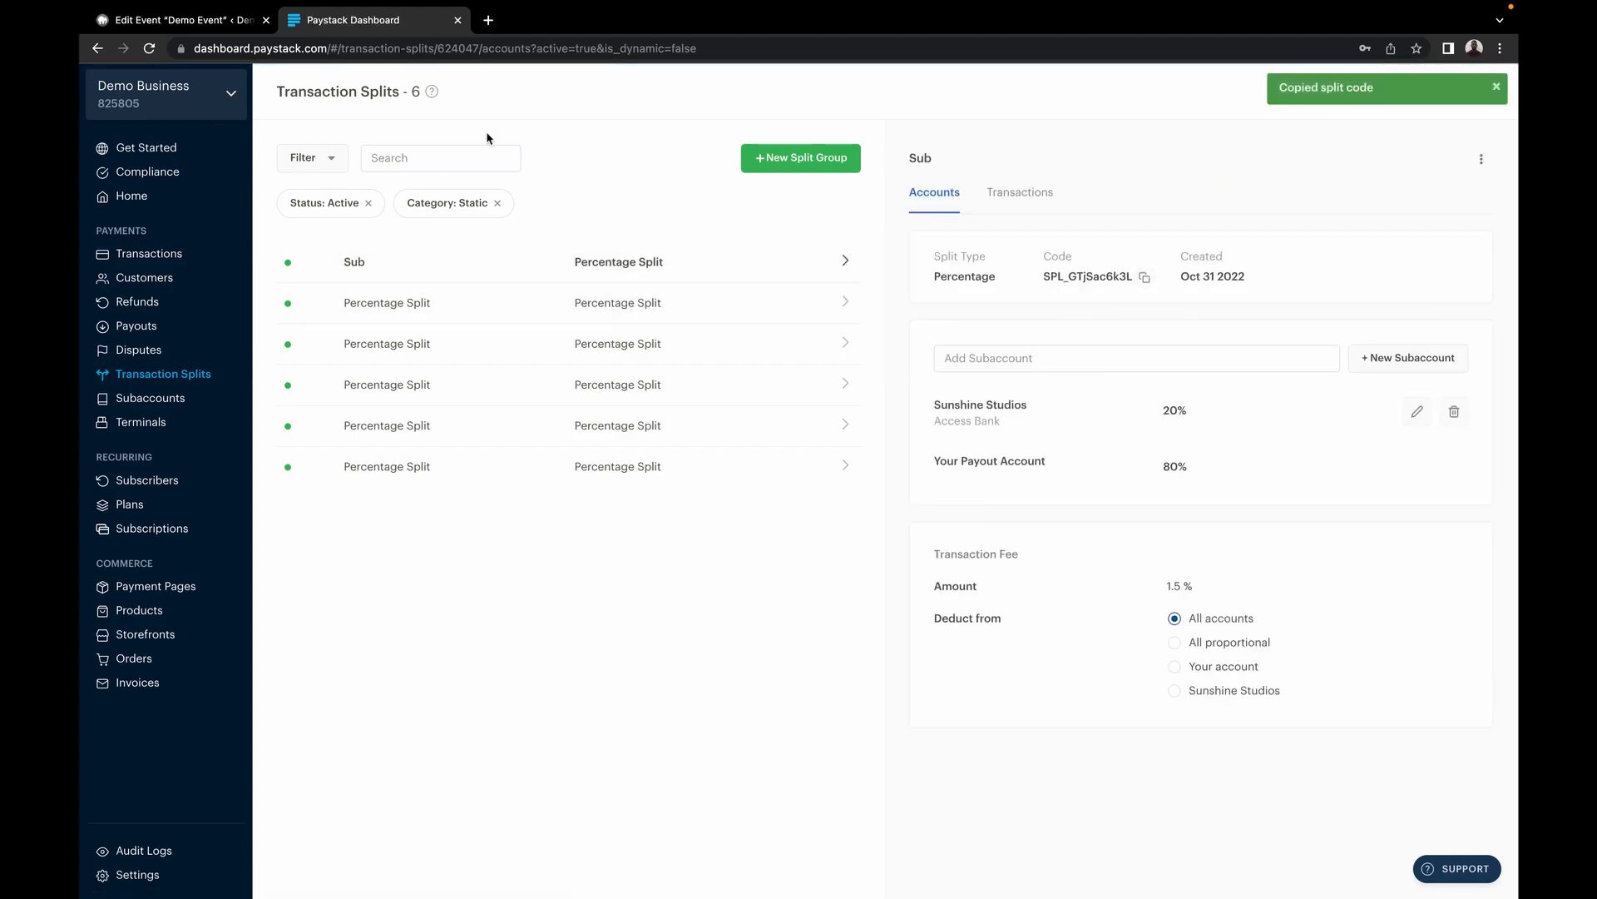
pyautogui.click(139, 23)
pyautogui.click(421, 573)
pyautogui.press('super+v')
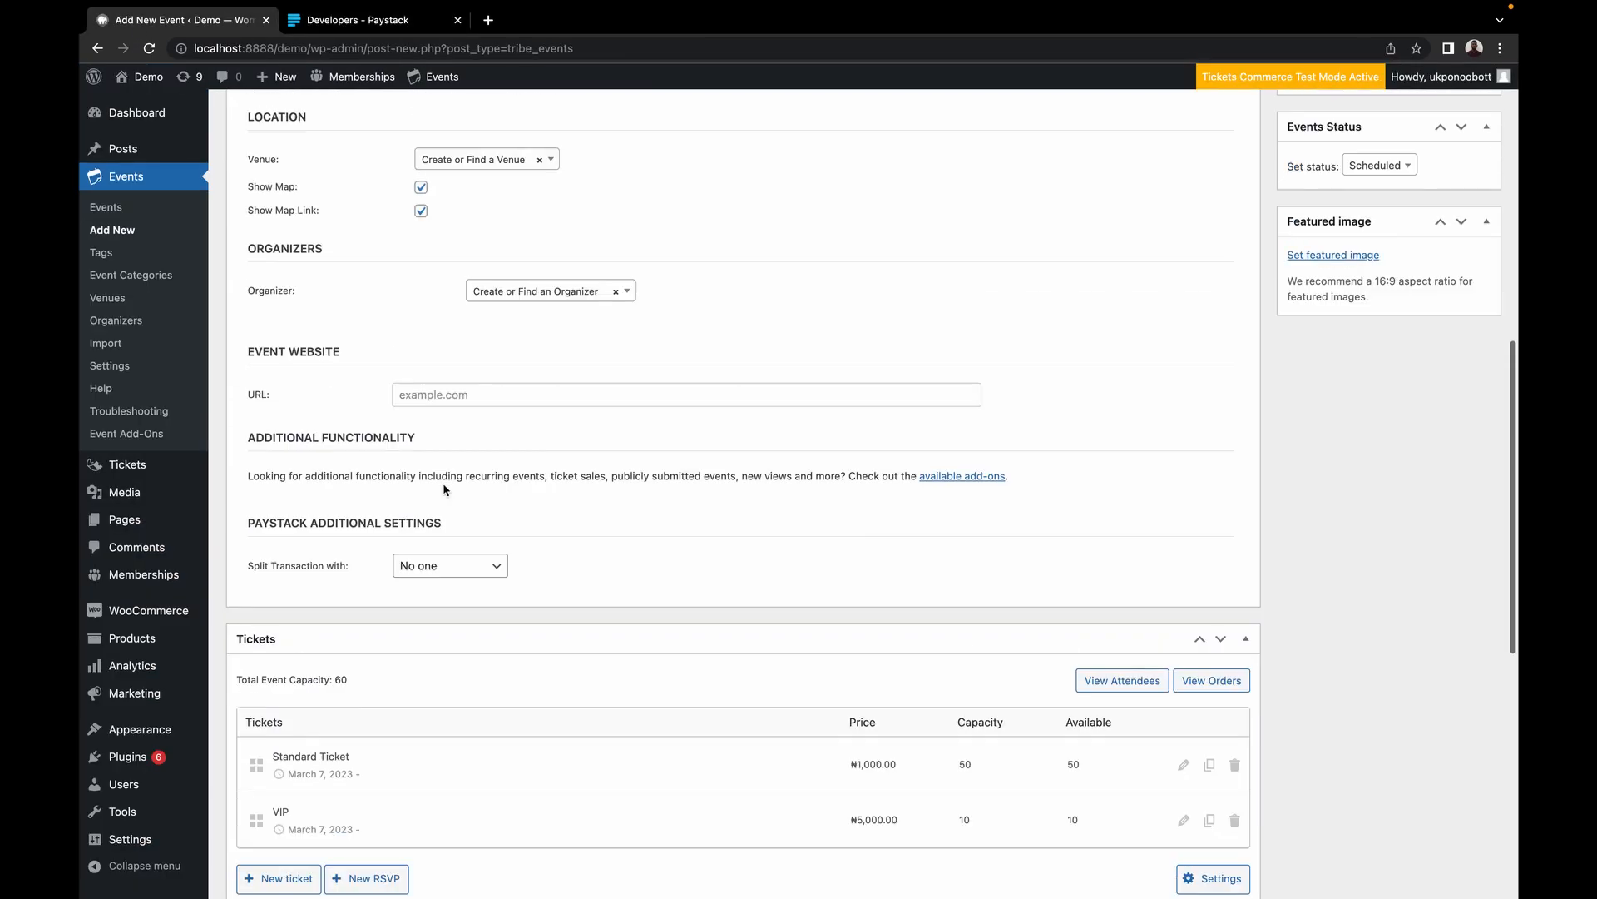
pyautogui.scroll(10, 443, 483)
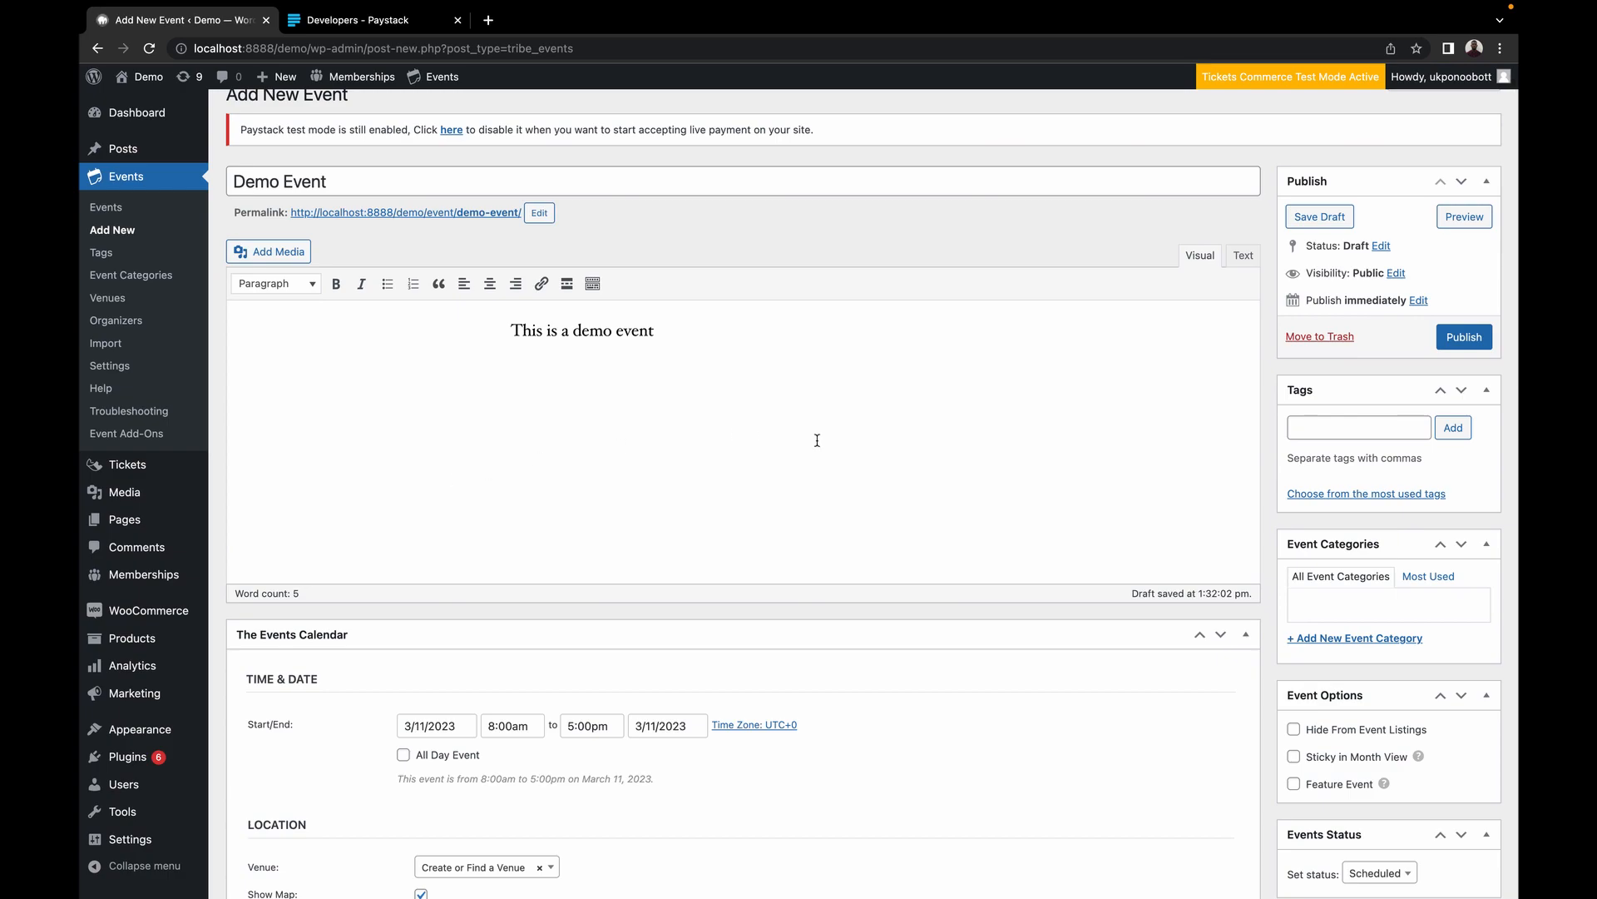
# Publish Demo Event and view its public page offering Standard (₦1,000) and VIP (₦5,000) tickets.
pyautogui.click(1457, 339)
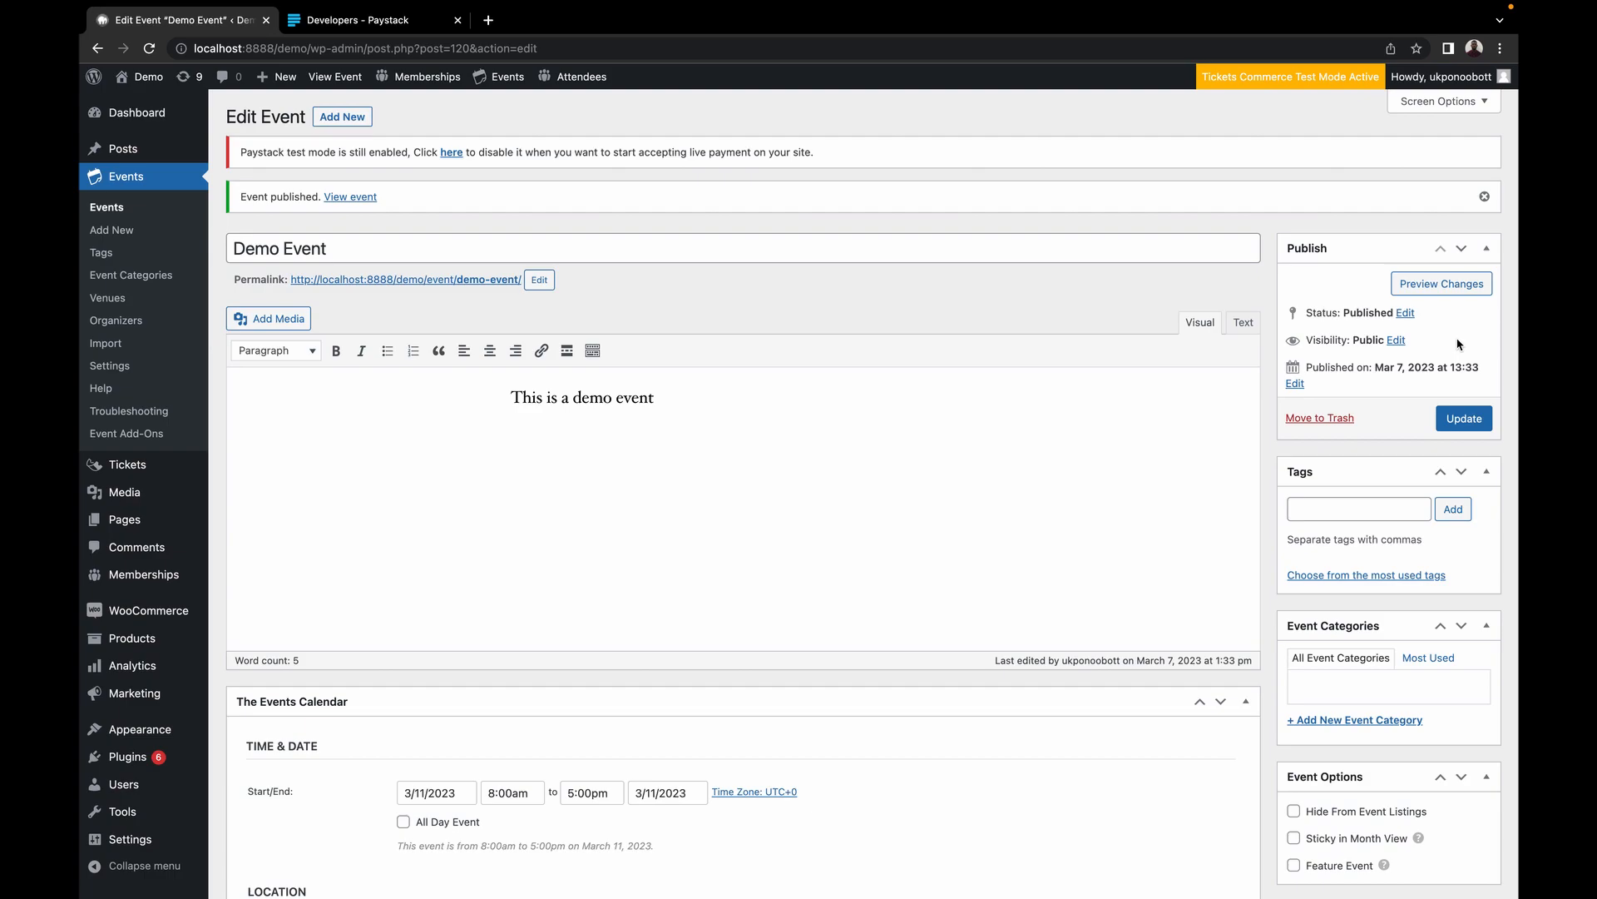
pyautogui.press('super+grave')
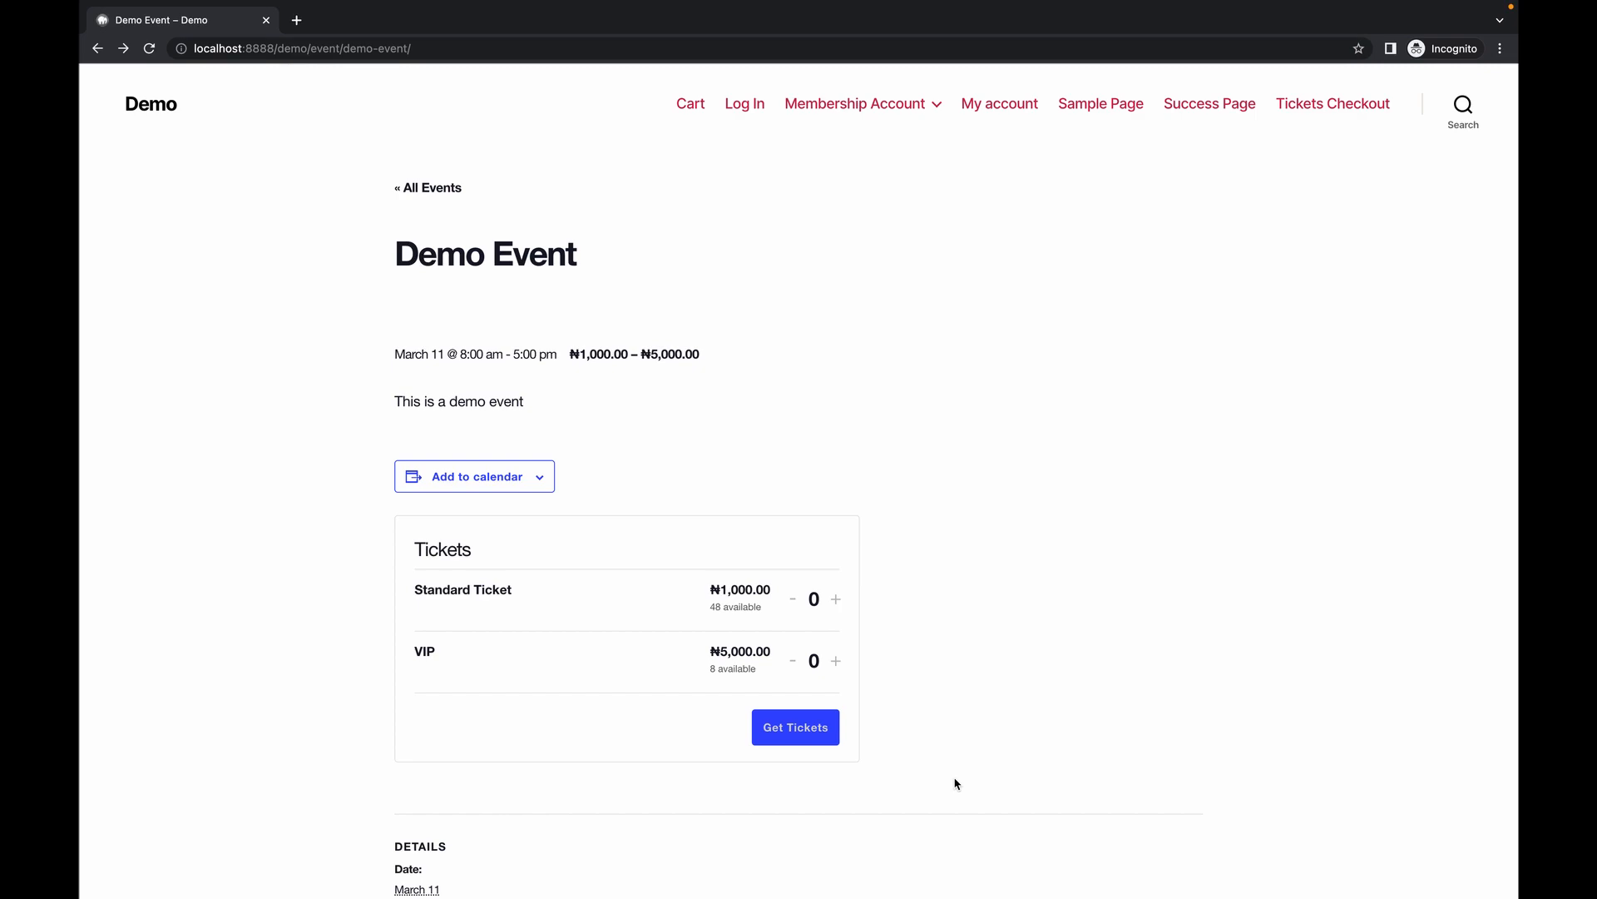
# Add one Standard and one VIP ticket and go to checkout for ₦6,000.
pyautogui.click(835, 605)
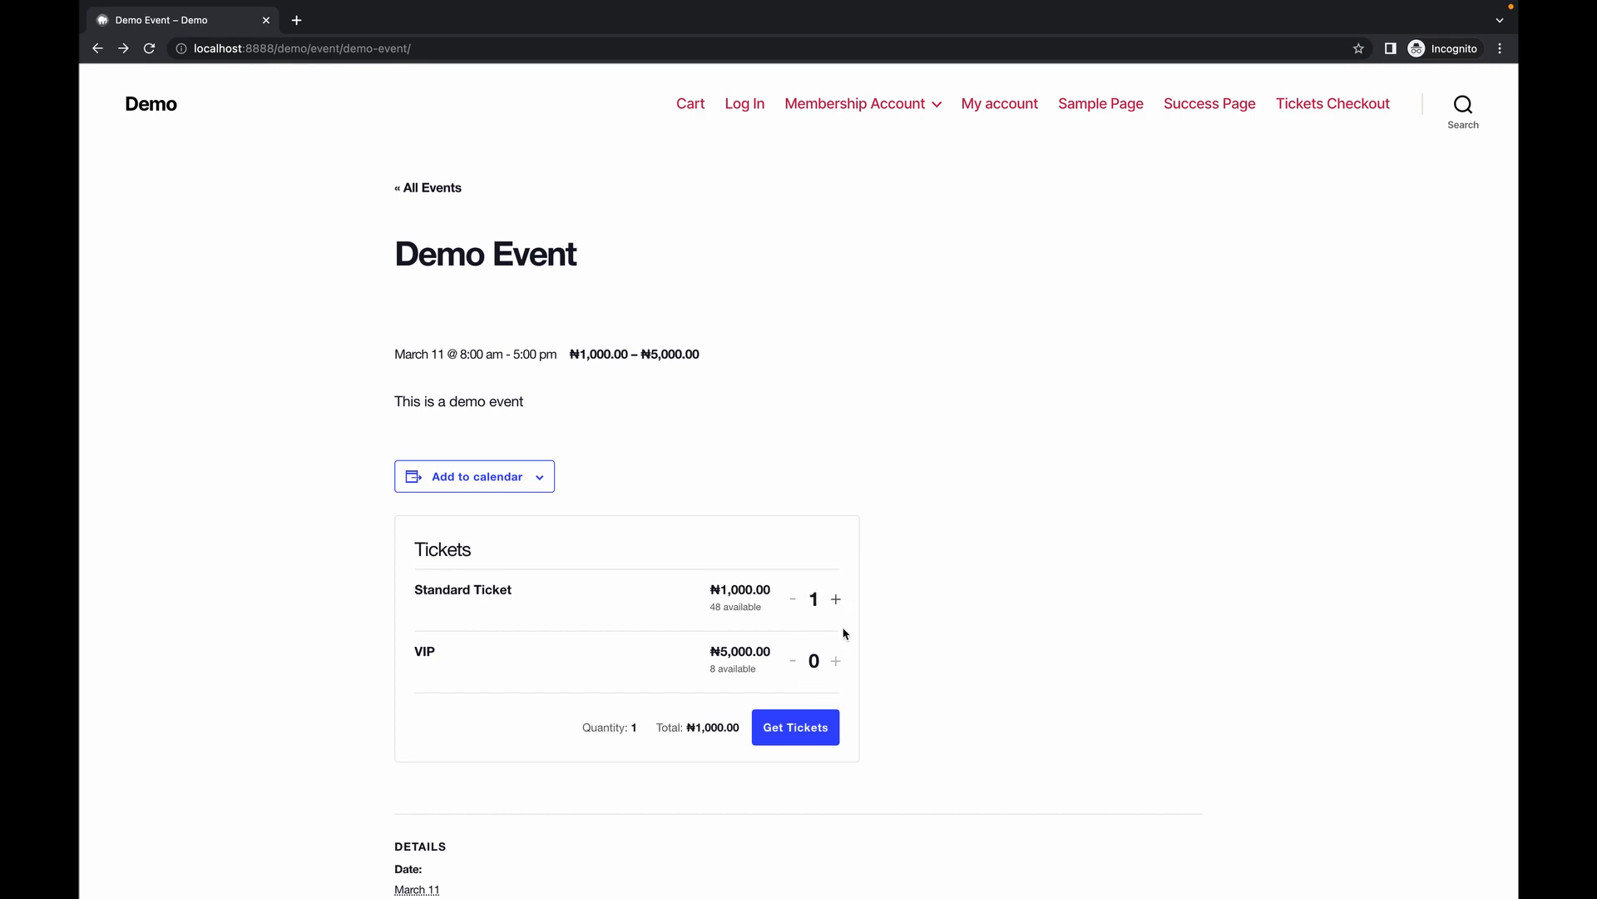
pyautogui.click(836, 663)
pyautogui.scroll(-2, 796, 733)
pyautogui.click(797, 614)
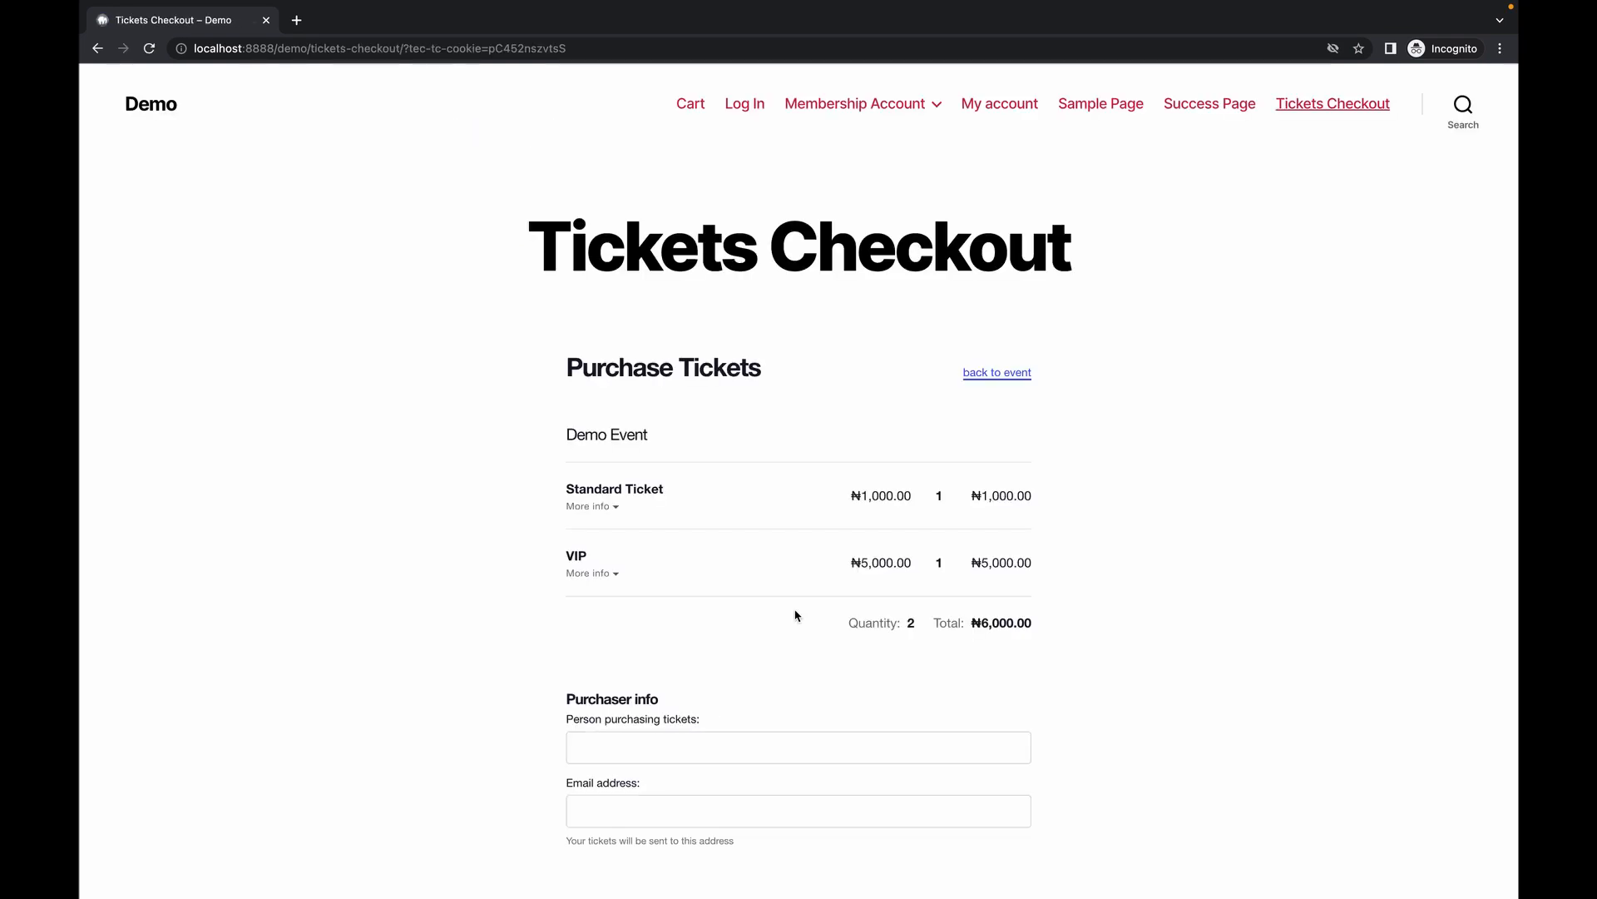
# Enter the purchaser's name and e-mail address, then submit the ₦6,000 ticket purchase.
pyautogui.scroll(-3, 795, 615)
pyautogui.click(693, 565)
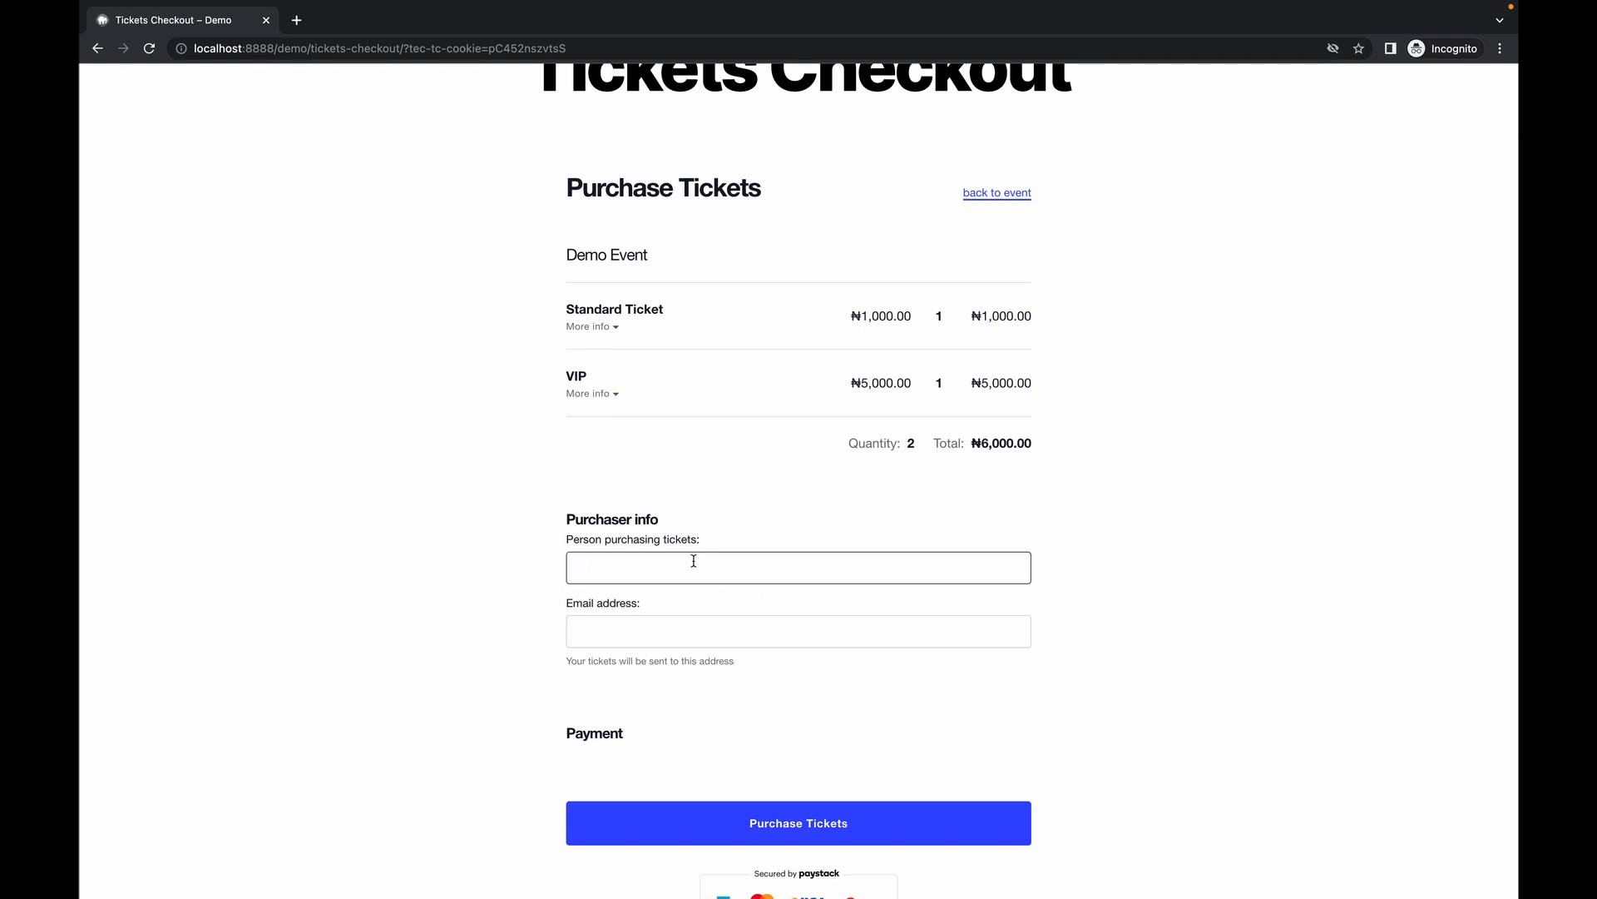
pyautogui.write('Customers')
pyautogui.press('BackSpace')
pyautogui.click(580, 631)
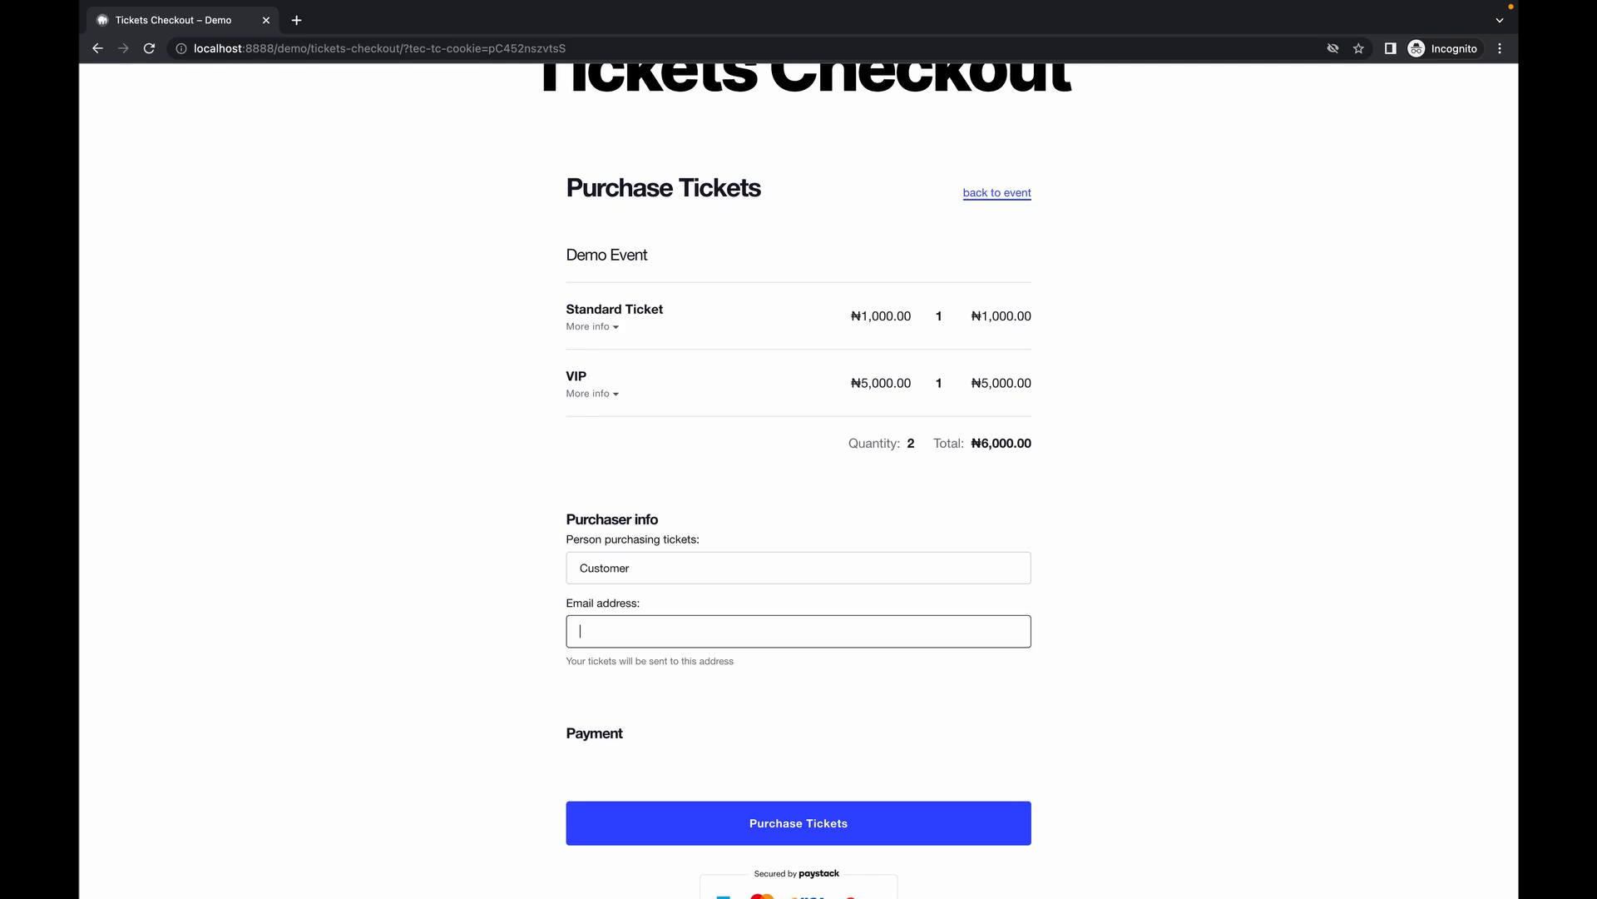
pyautogui.write('customer@mail.com')
pyautogui.click(767, 835)
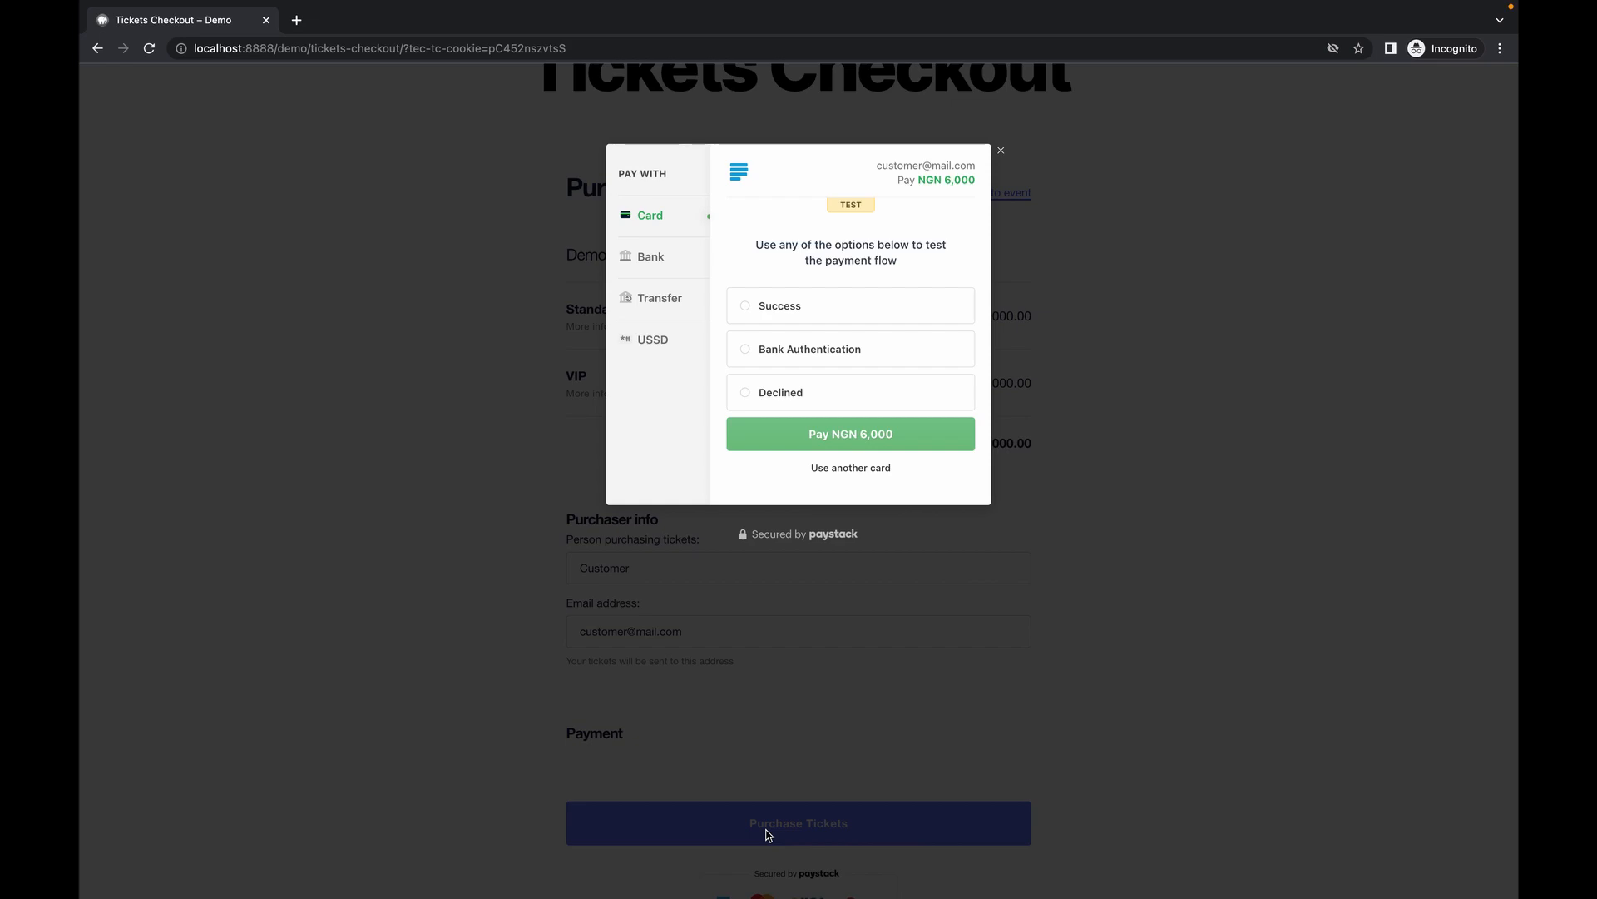
# Choose the Success test outcome and pay NGN 6,000 in the Paystack popup.
pyautogui.click(775, 312)
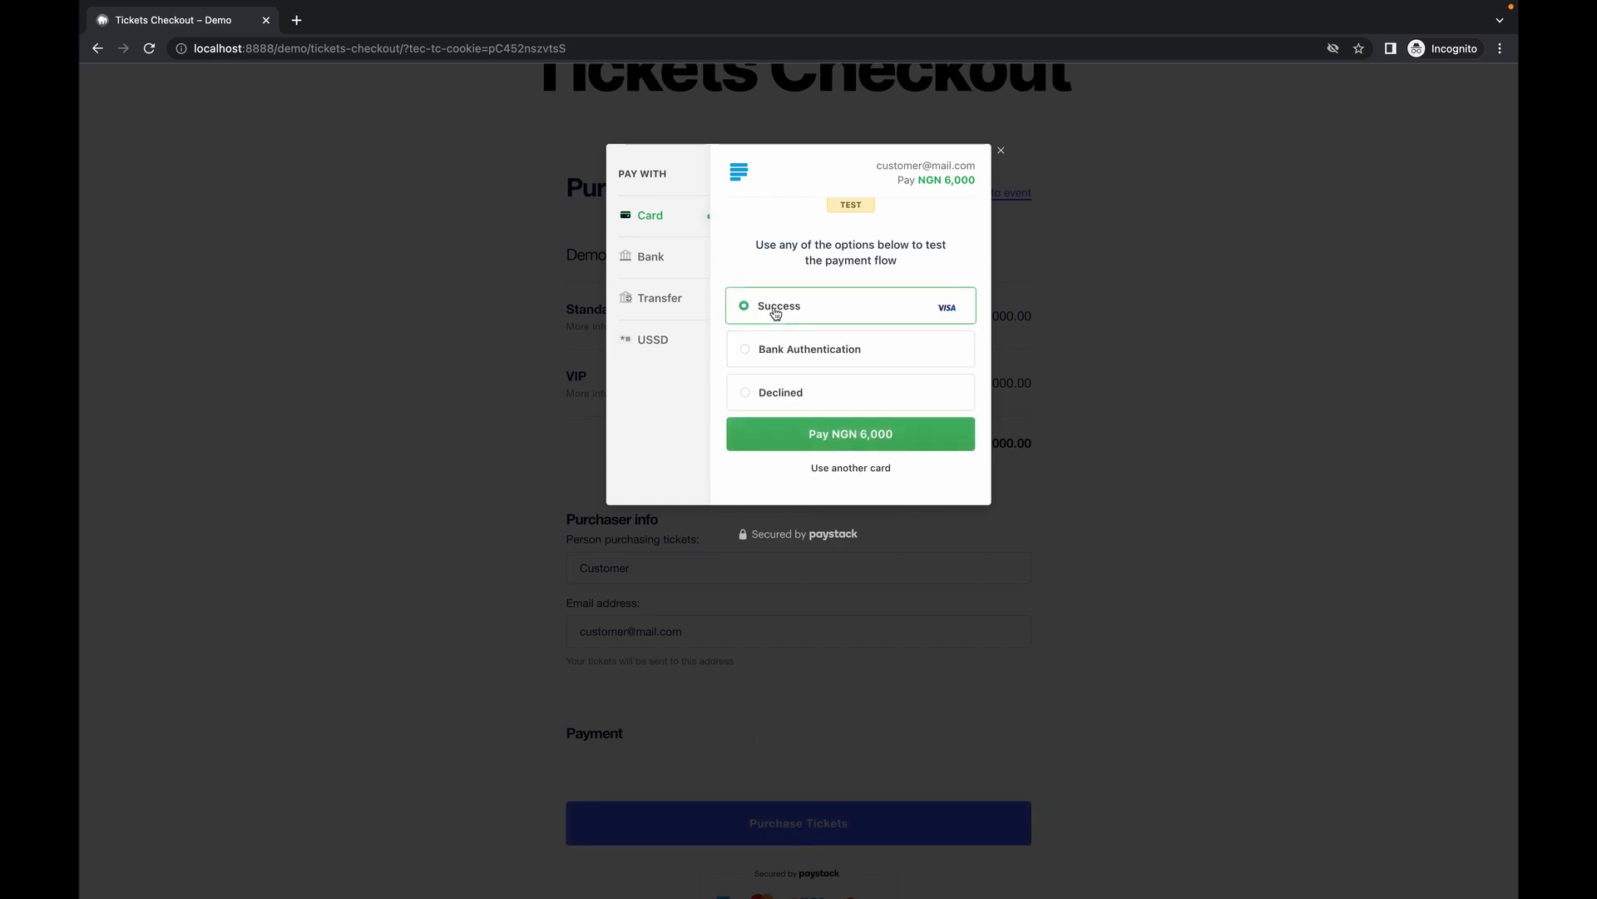
pyautogui.click(805, 430)
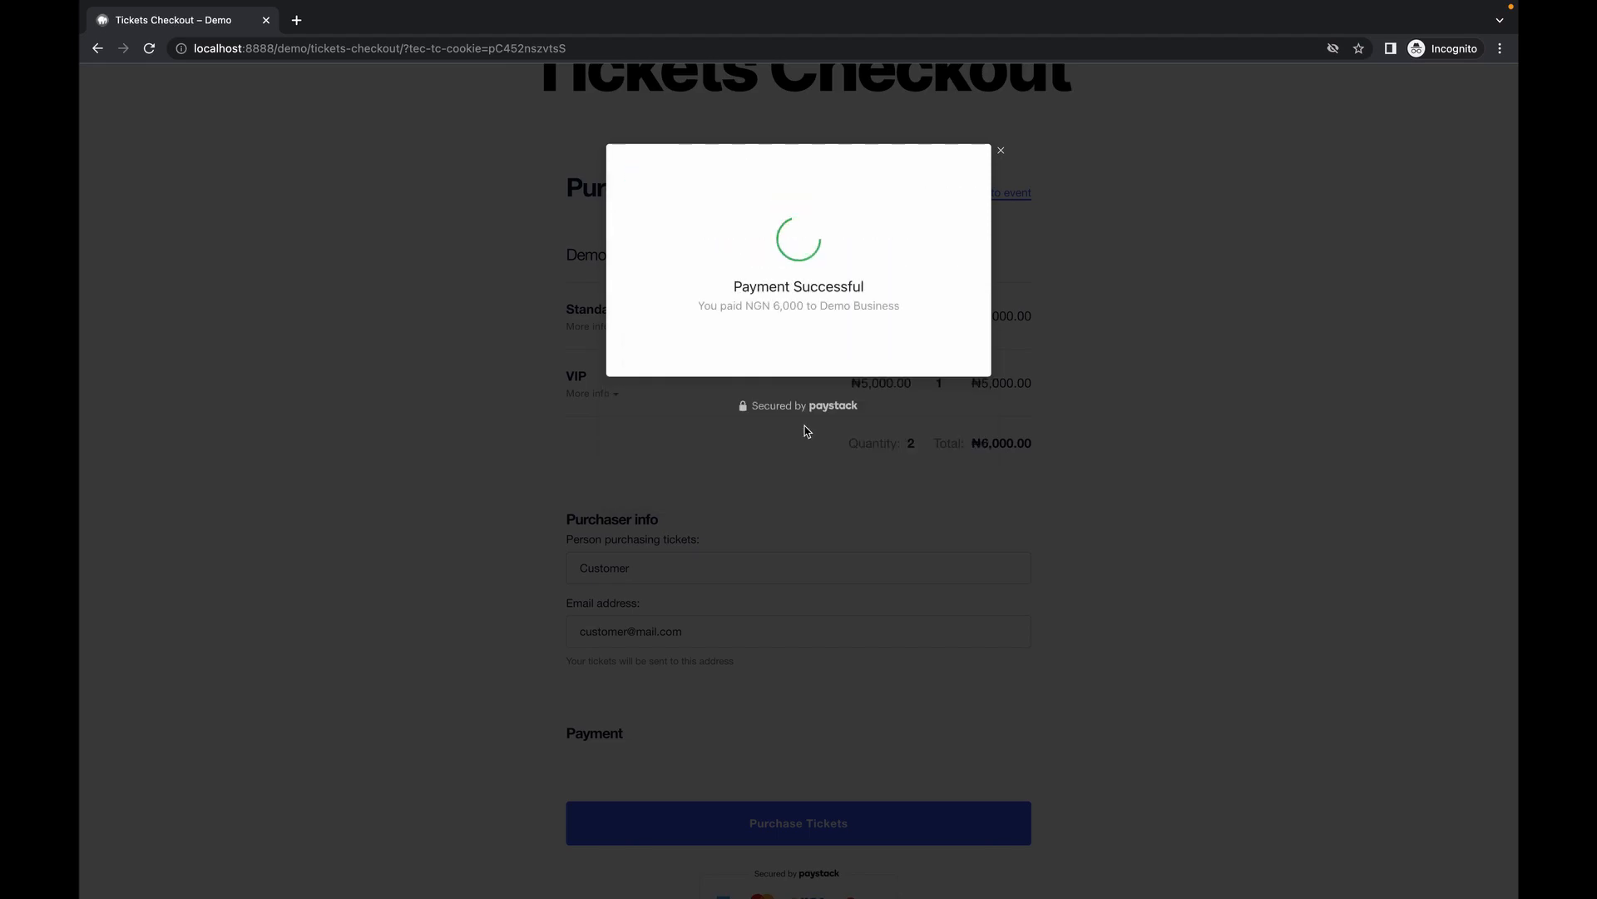